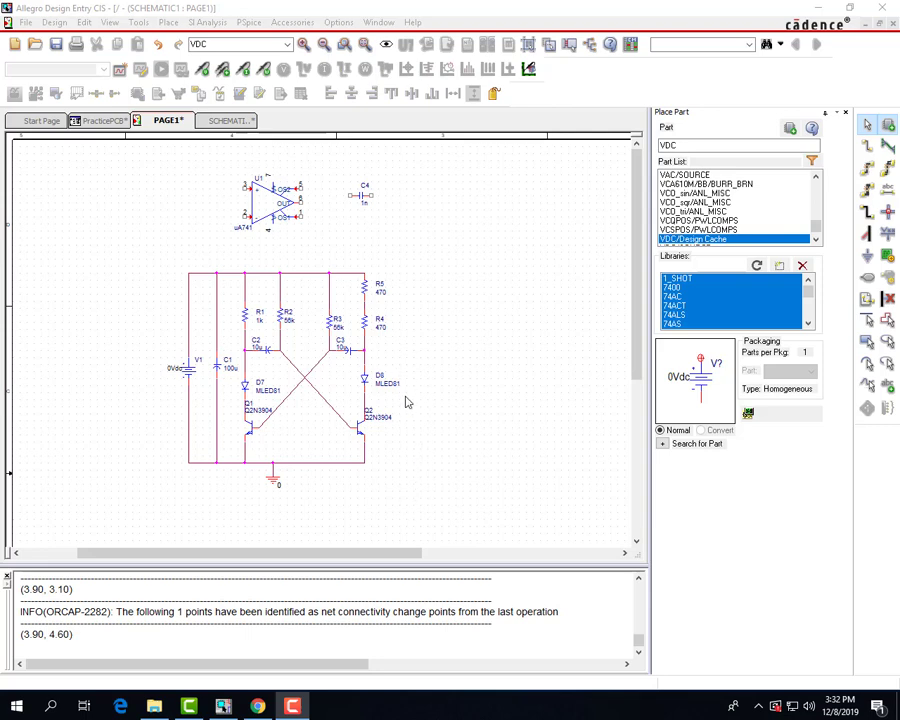
Delete the ground symbol below the circuit and the DC voltage source V1.
click(275, 483)
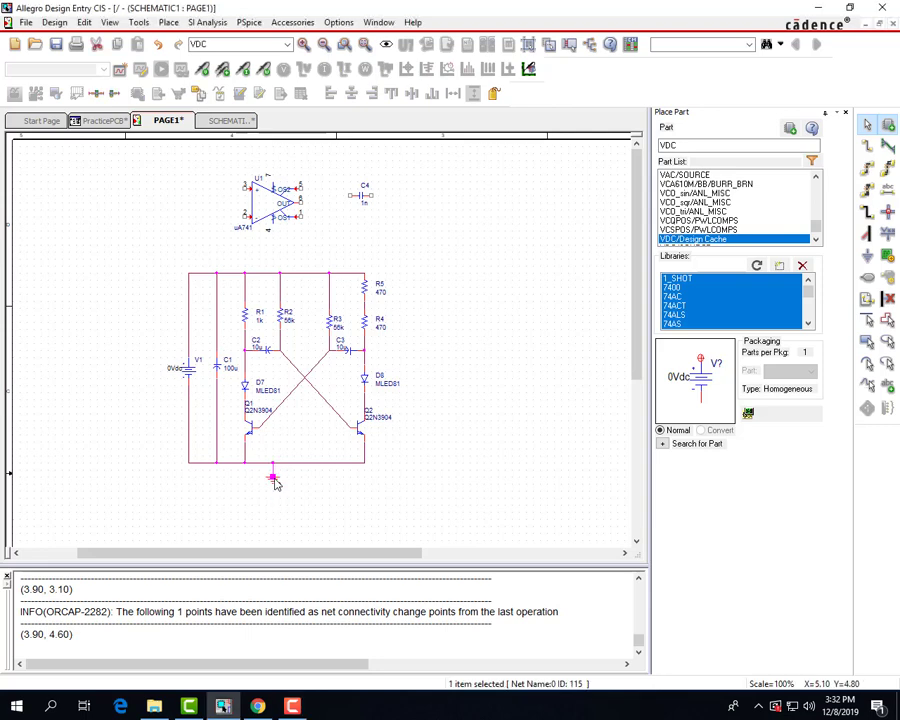
click(276, 484)
click(277, 483)
click(275, 480)
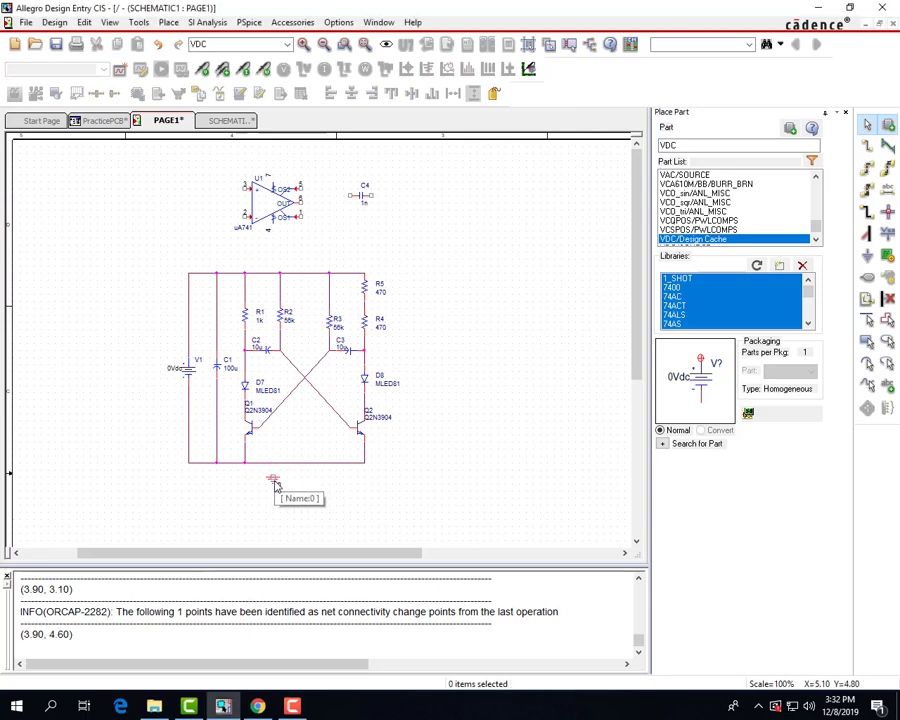
click(273, 479)
key(Delete)
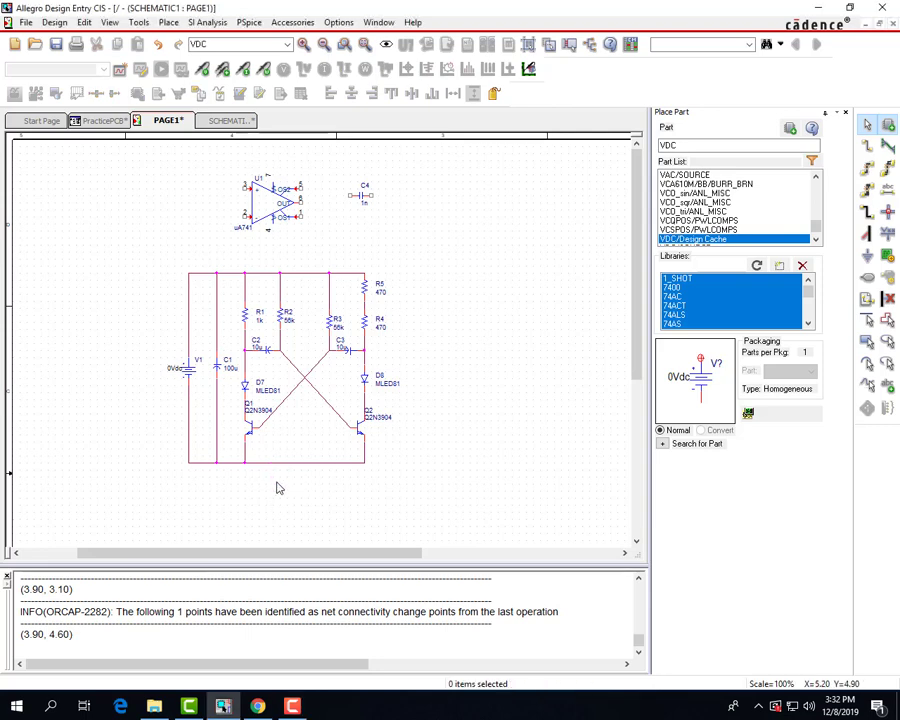
click(190, 374)
key(Delete)
Find the Jump2 part and place it in the gap on the circuit's outer supply wire where the source was.
double_click(690, 146)
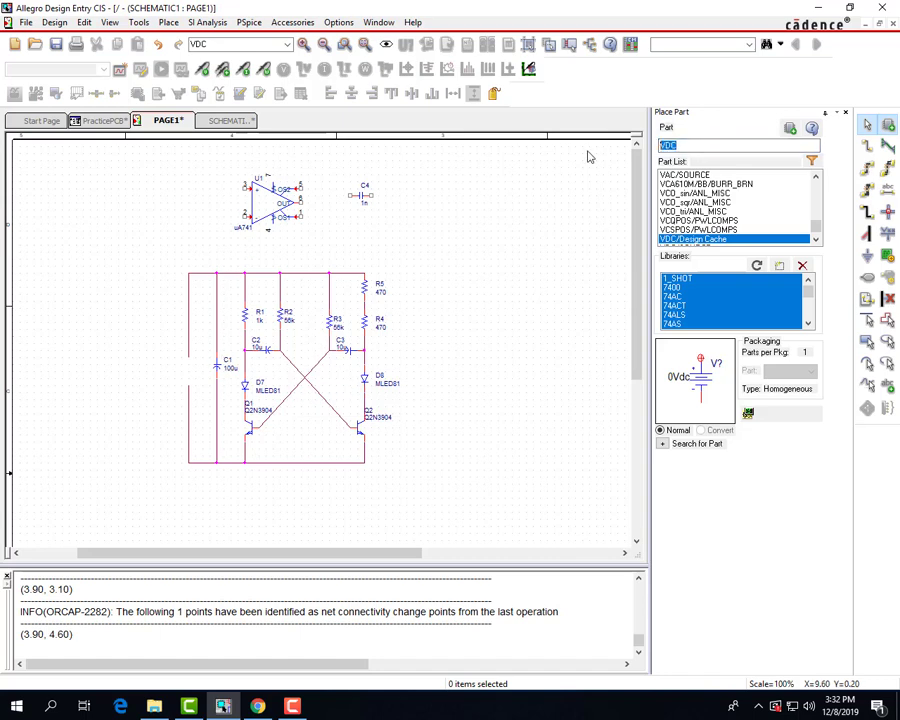
text(jumper)
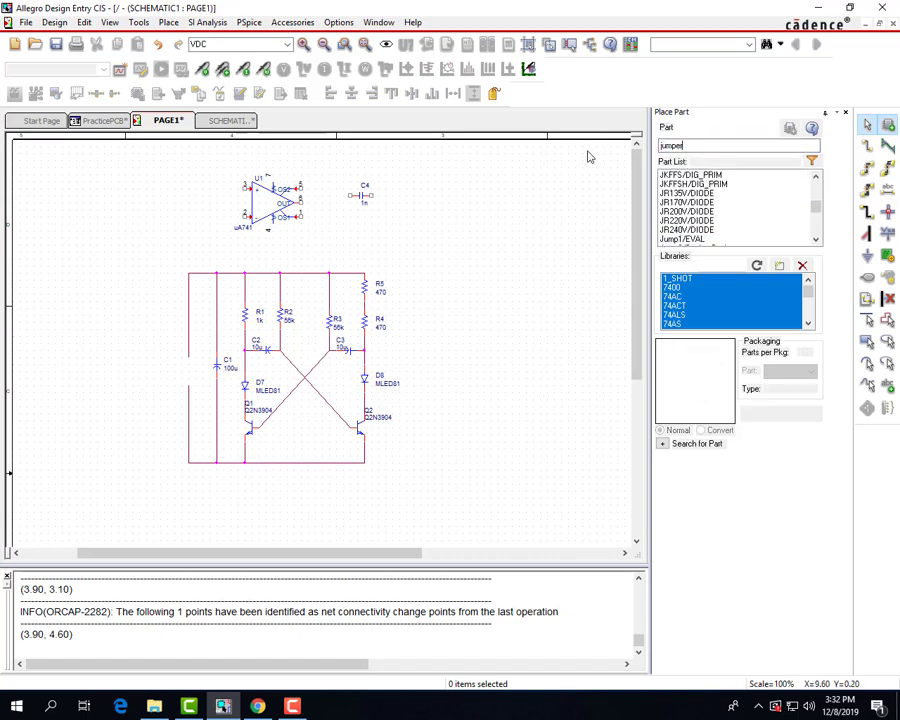
key(BackSpace)
key(BackSpace)
text(2)
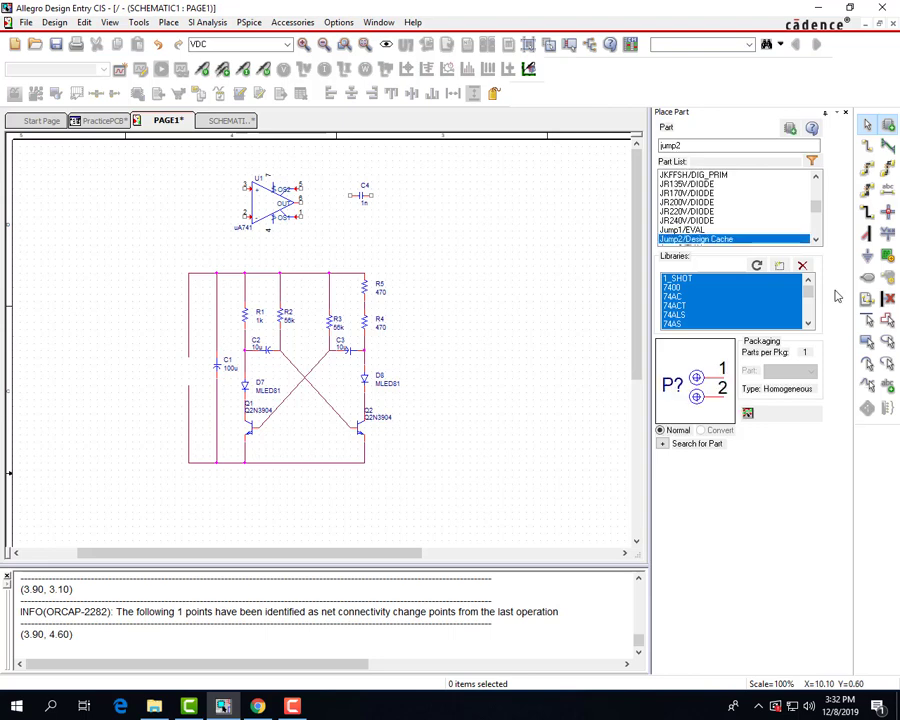
double_click(682, 241)
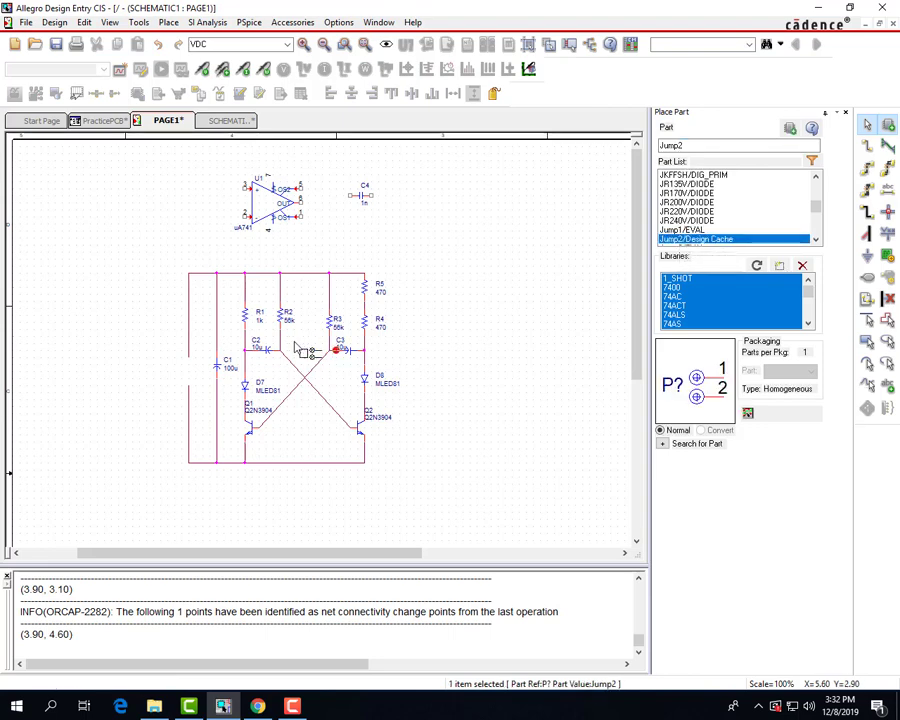
click(178, 362)
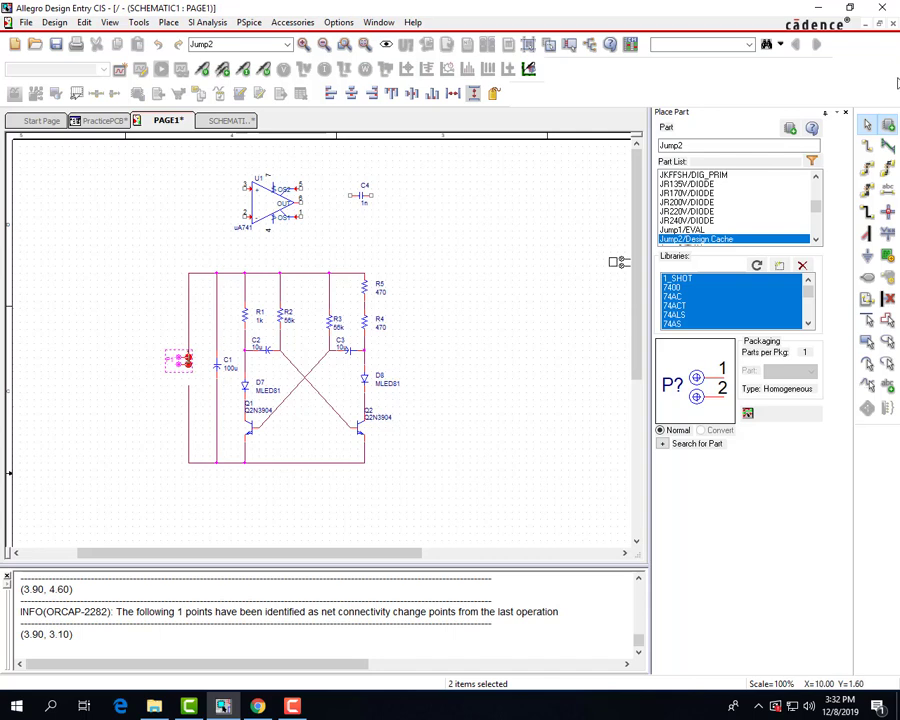
Wire pin 2 of the jumper P1 to the open end of the supply wire below it.
click(867, 146)
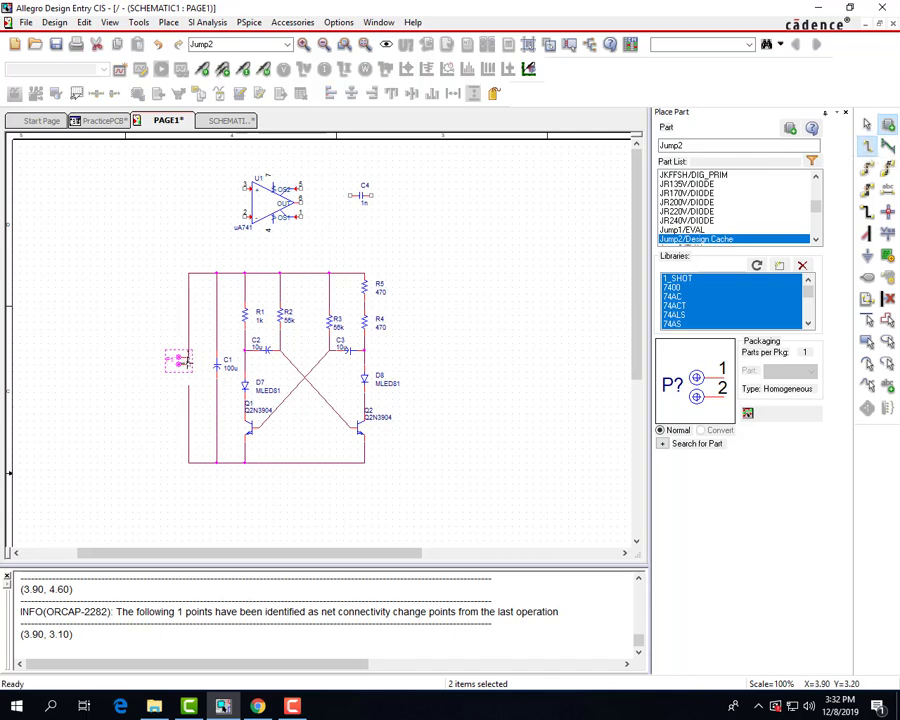
click(181, 362)
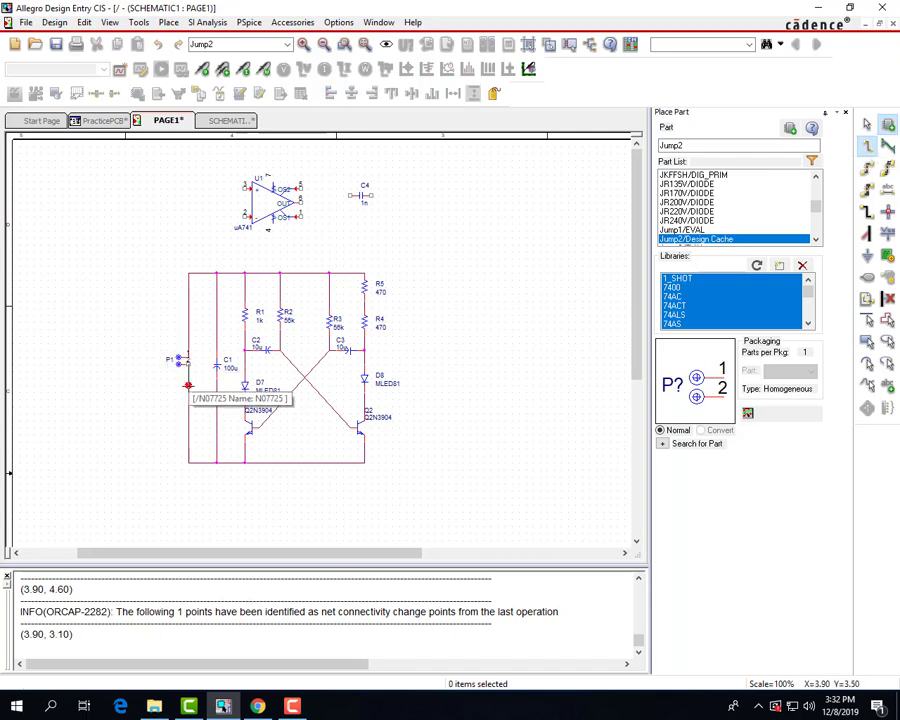
click(186, 384)
click(869, 124)
click(482, 343)
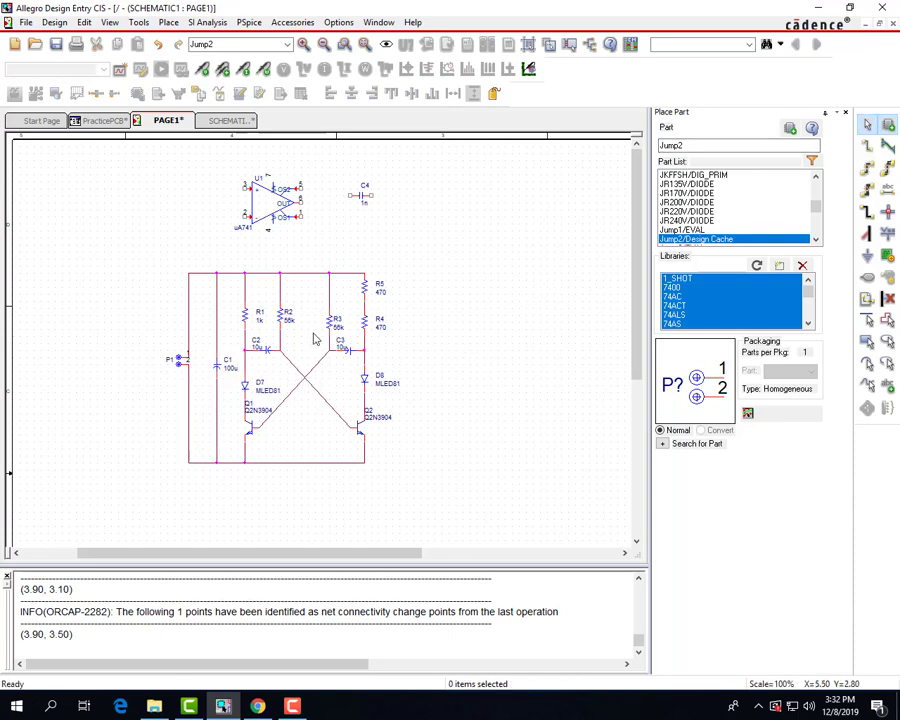
Check the PCB footprints assigned to resistor R1, capacitor C2 and LED D7 in their properties.
double_click(243, 313)
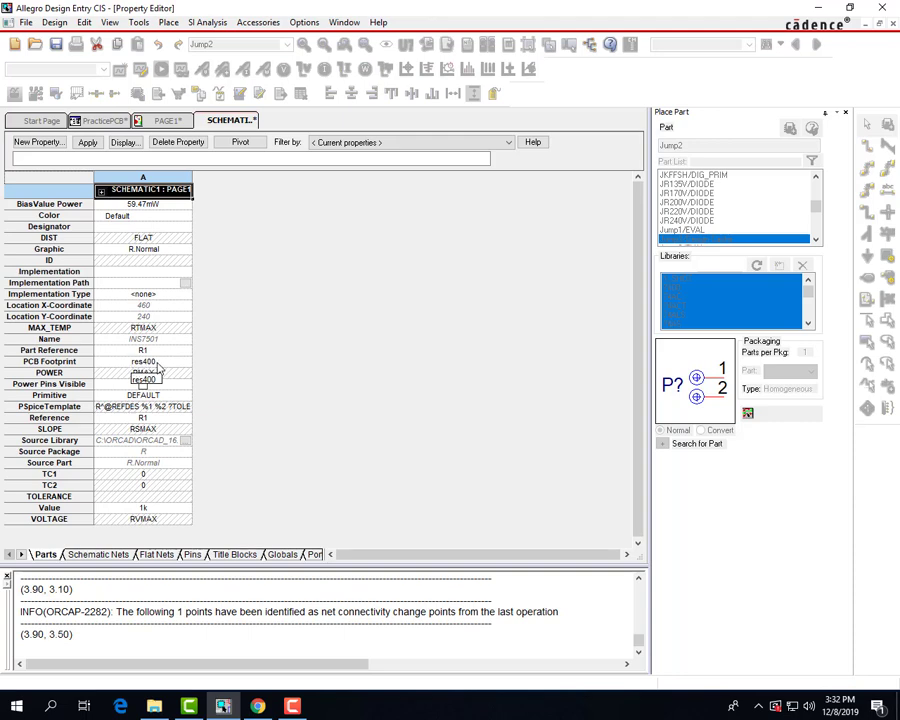
click(168, 120)
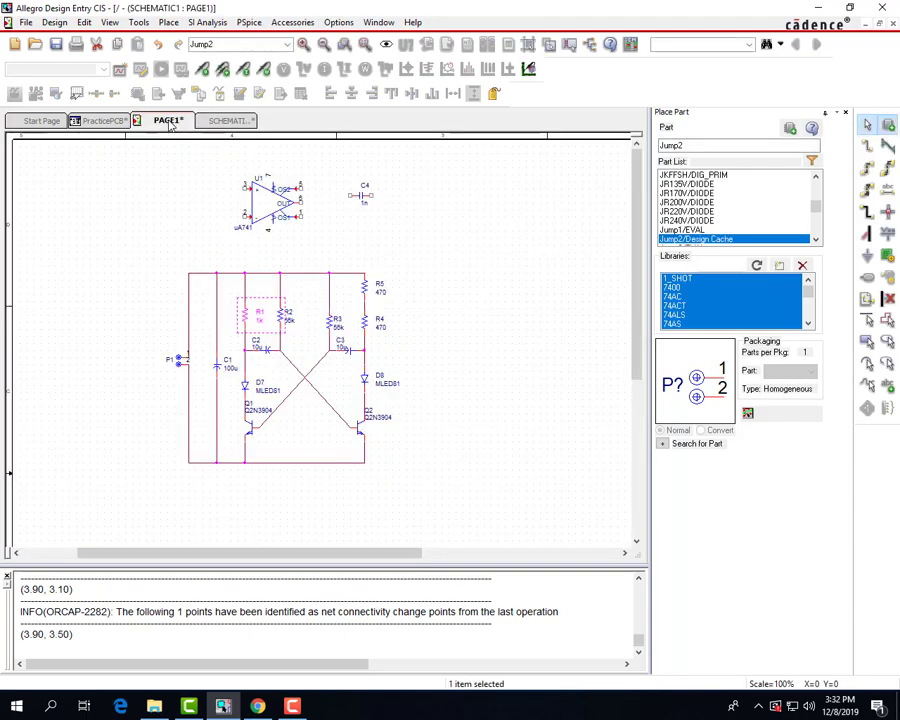
click(267, 349)
double_click(267, 349)
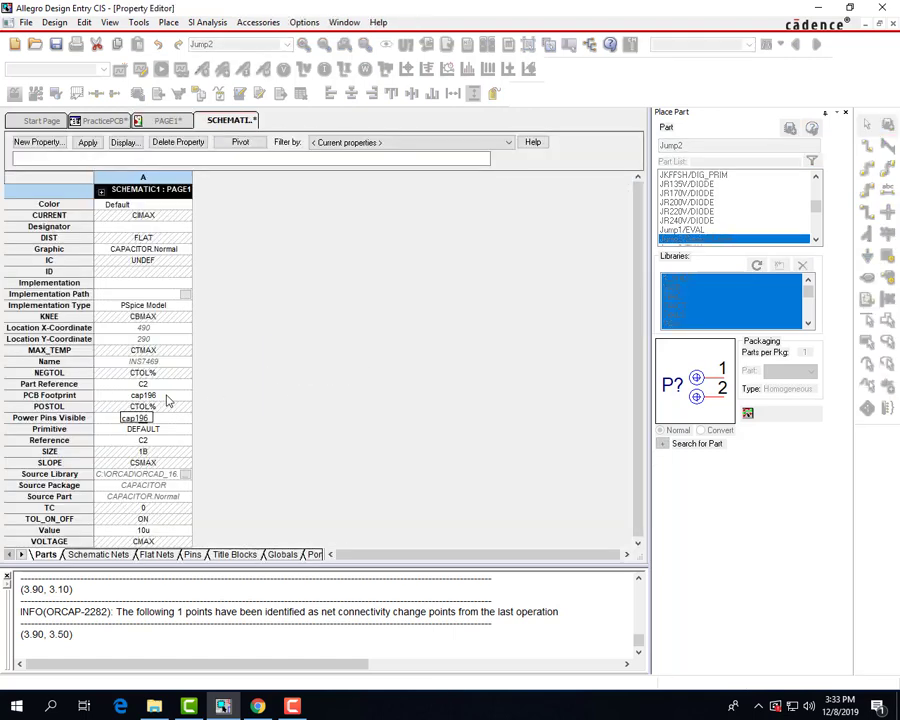
click(168, 120)
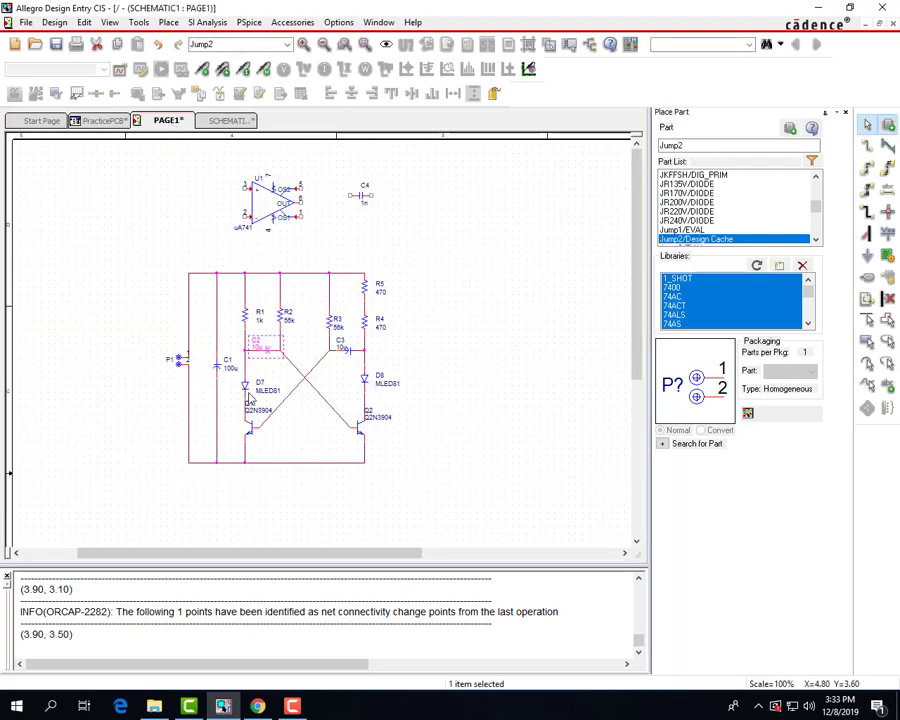
double_click(244, 383)
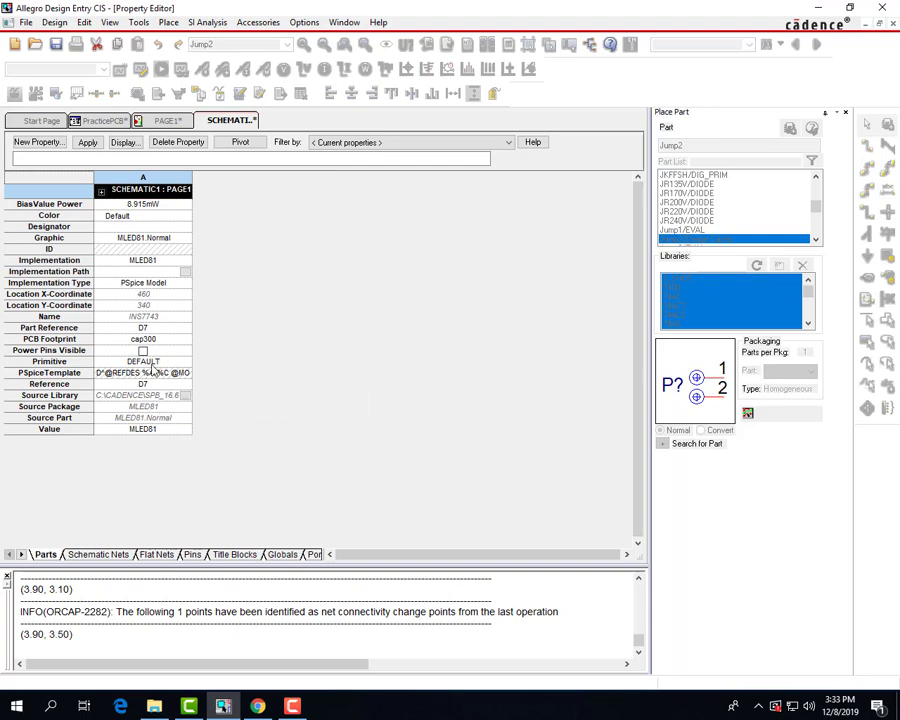
click(170, 121)
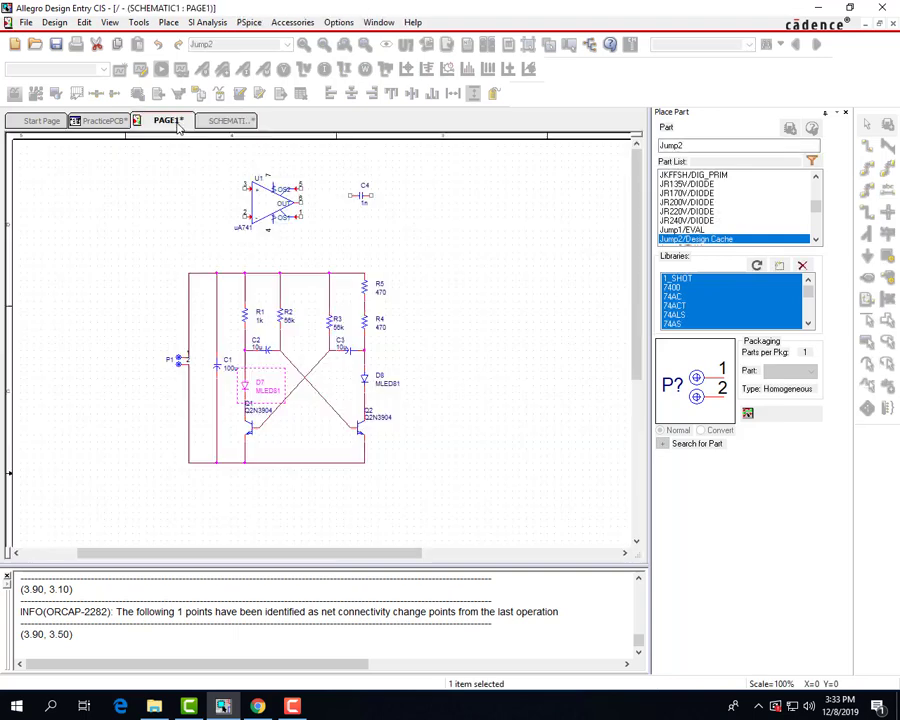
Check the PCB footprints assigned to transistor Q1 and op-amp U1 in their properties.
double_click(248, 430)
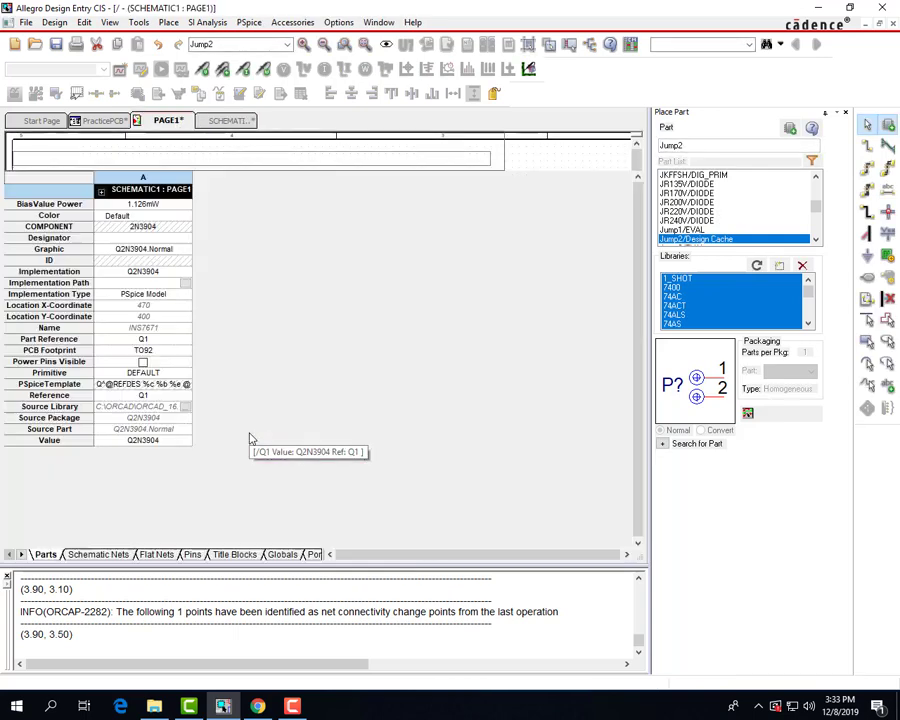
click(143, 350)
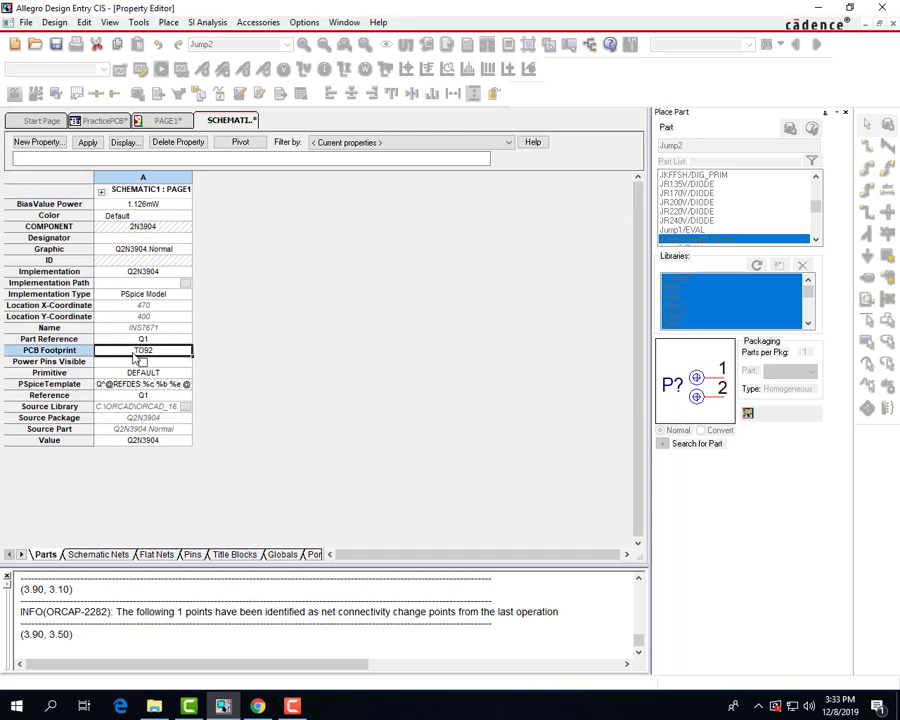
double_click(141, 350)
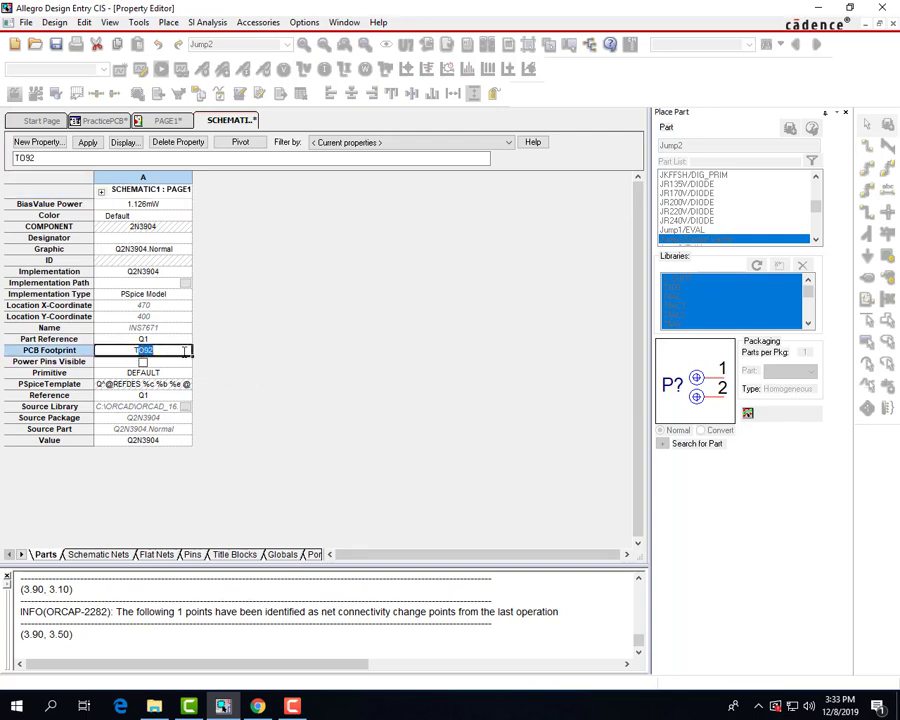
click(183, 122)
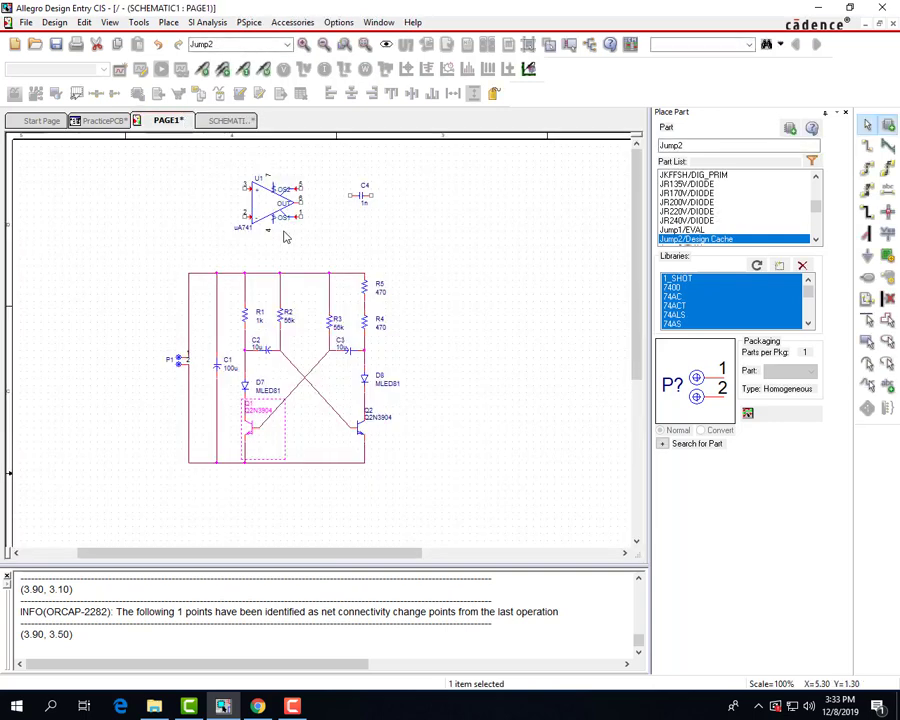
double_click(265, 195)
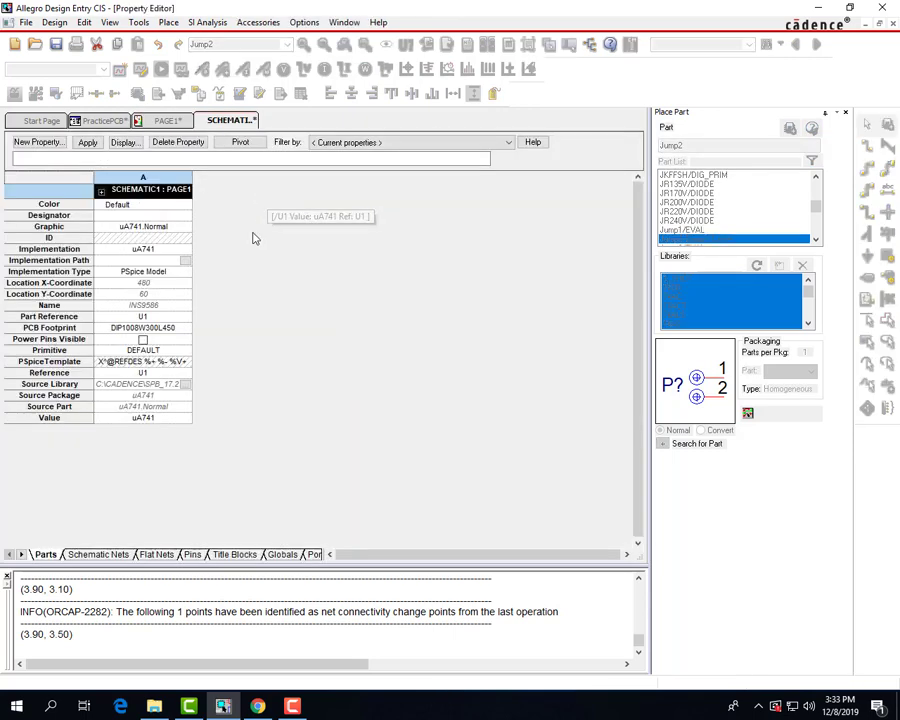
double_click(141, 327)
drag(111, 328, 189, 328)
click(168, 120)
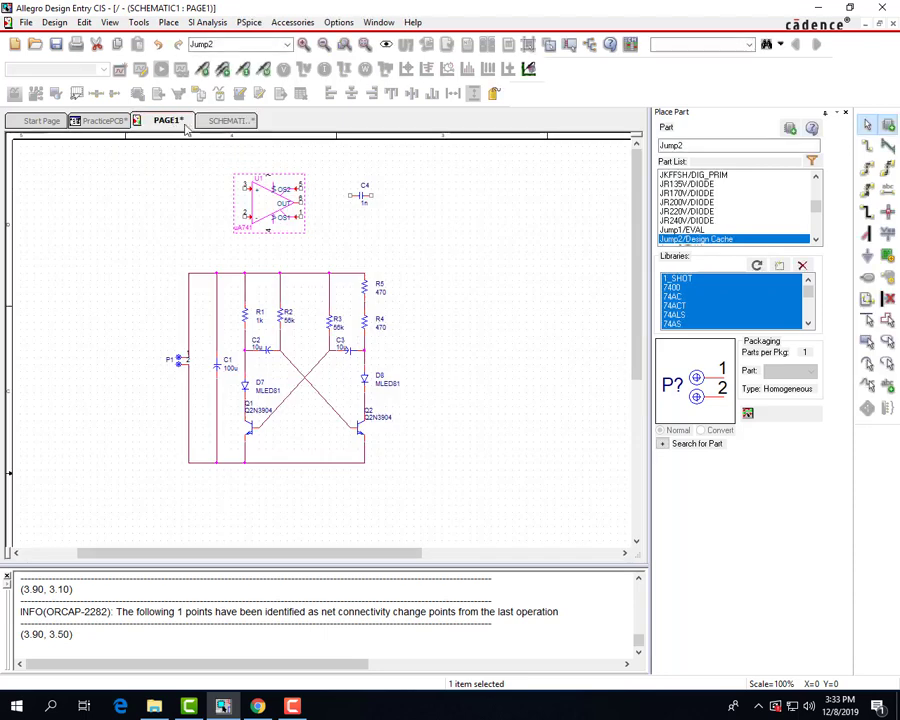
Set the PCB footprint of capacitor C4 to cap300 and return to the schematic page.
click(365, 207)
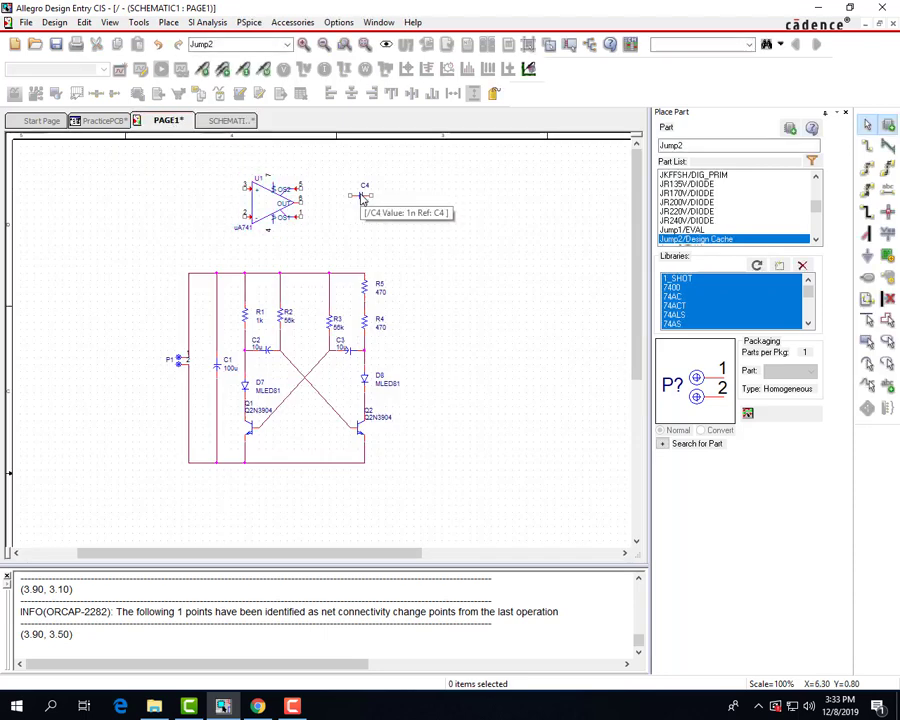
double_click(362, 198)
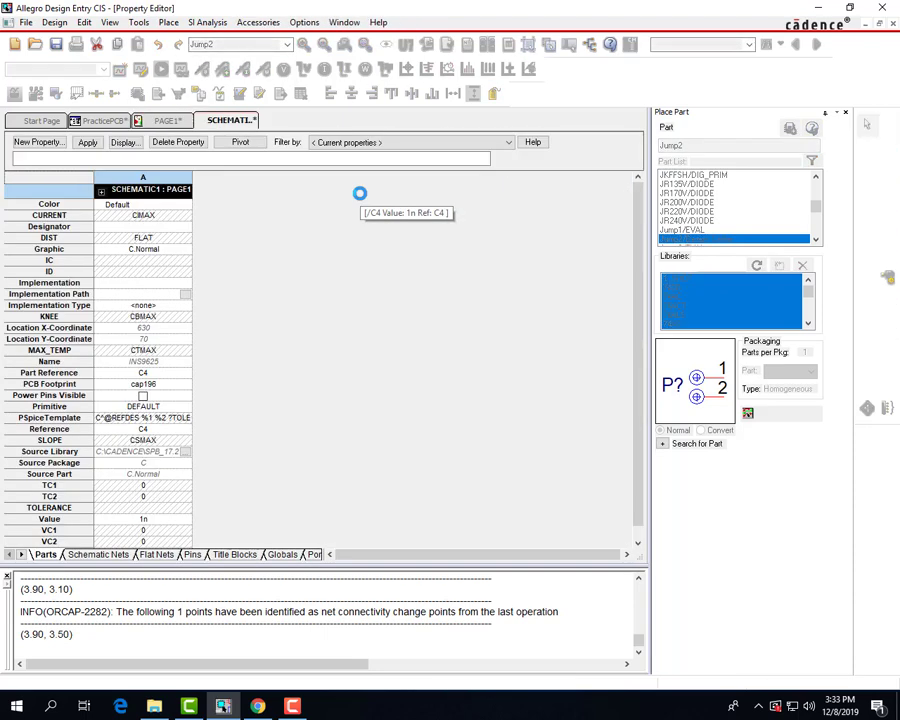
click(172, 386)
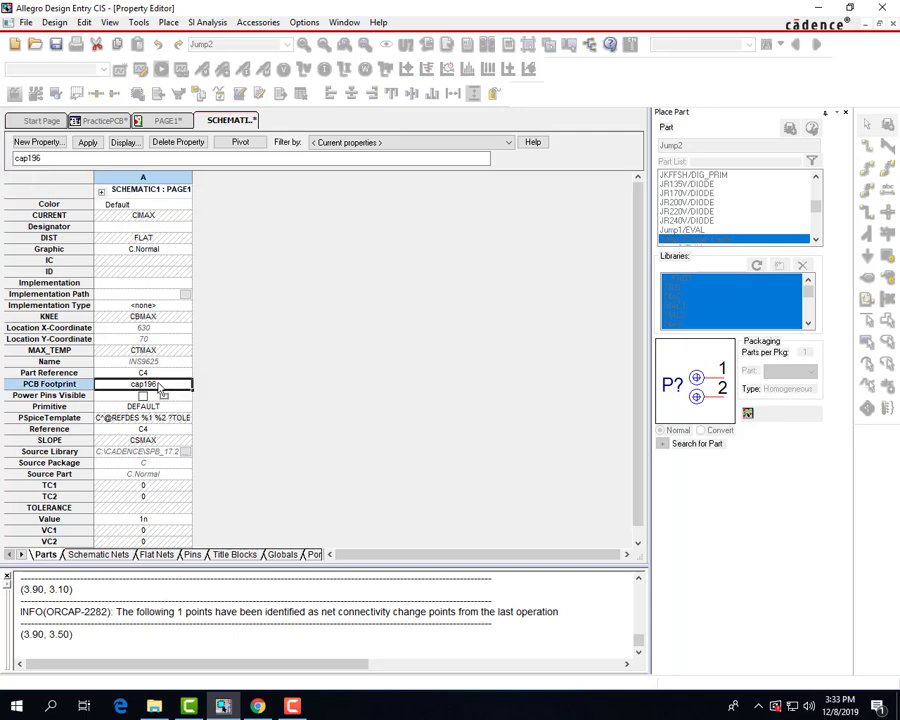
text(300)
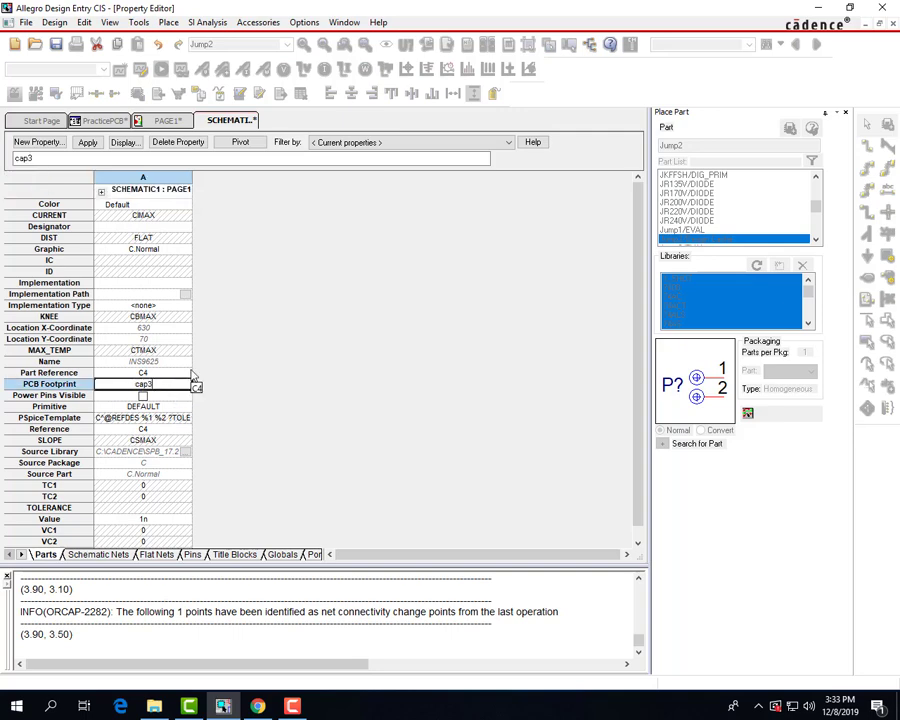
click(167, 120)
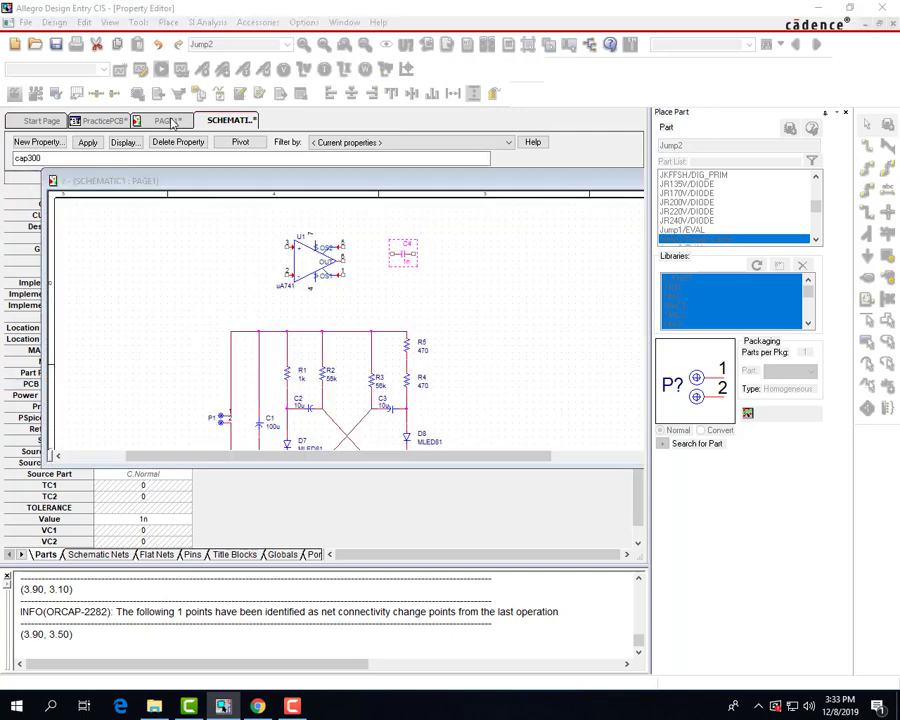
click(474, 373)
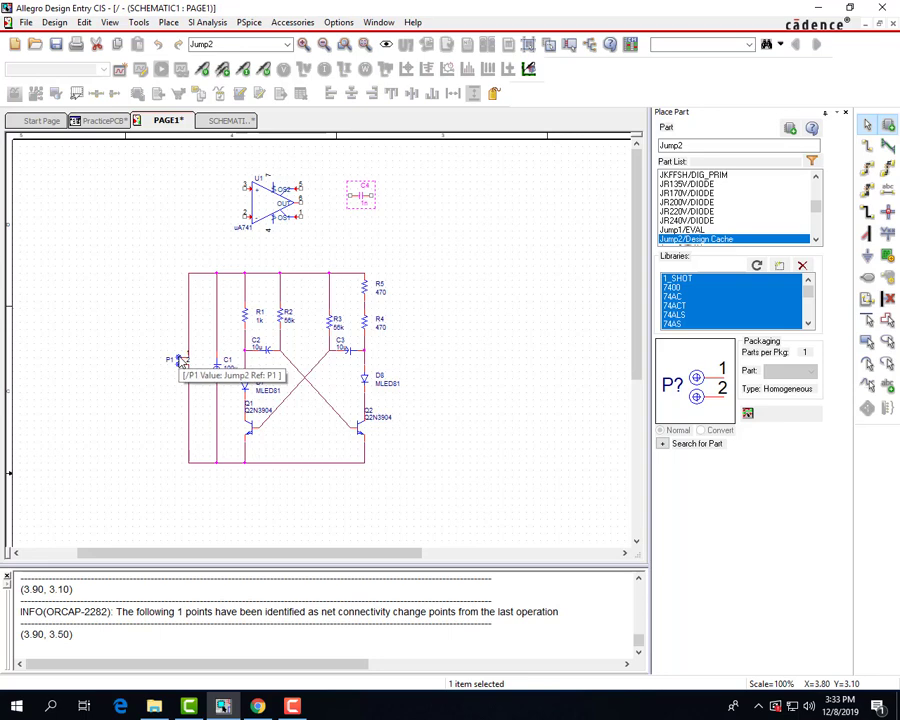
Set the PCB footprint of jumper P1 to Jumper2 and return to the schematic page.
double_click(180, 361)
click(155, 329)
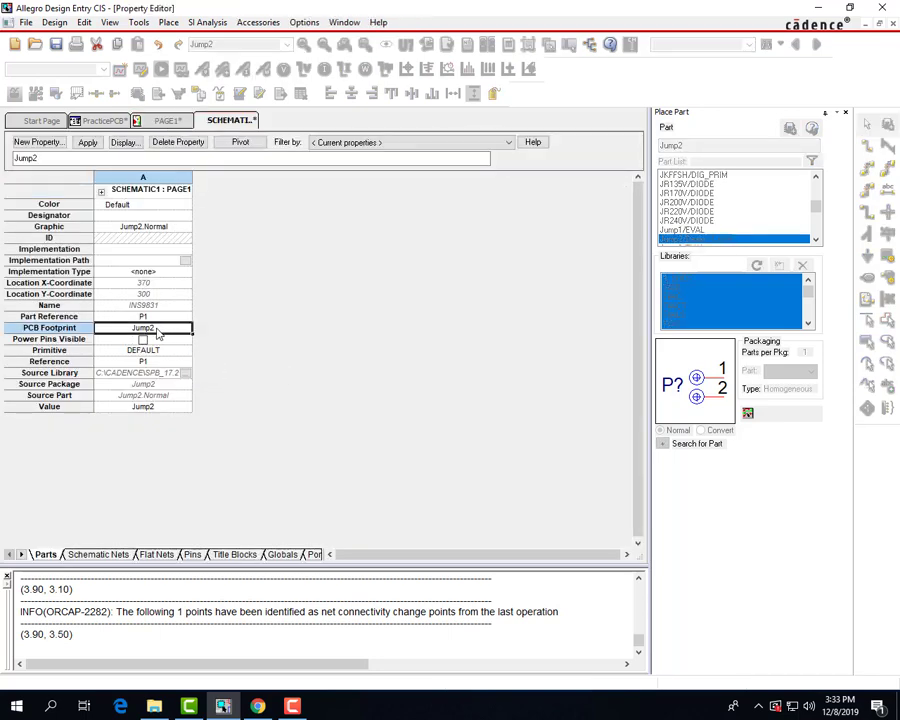
text(er)
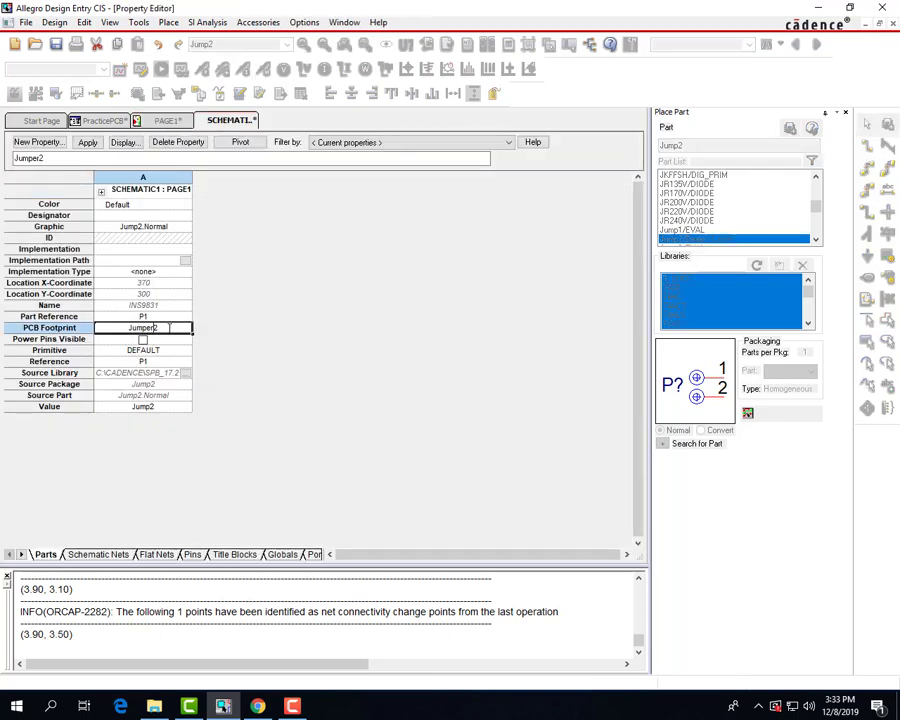
click(167, 120)
click(482, 370)
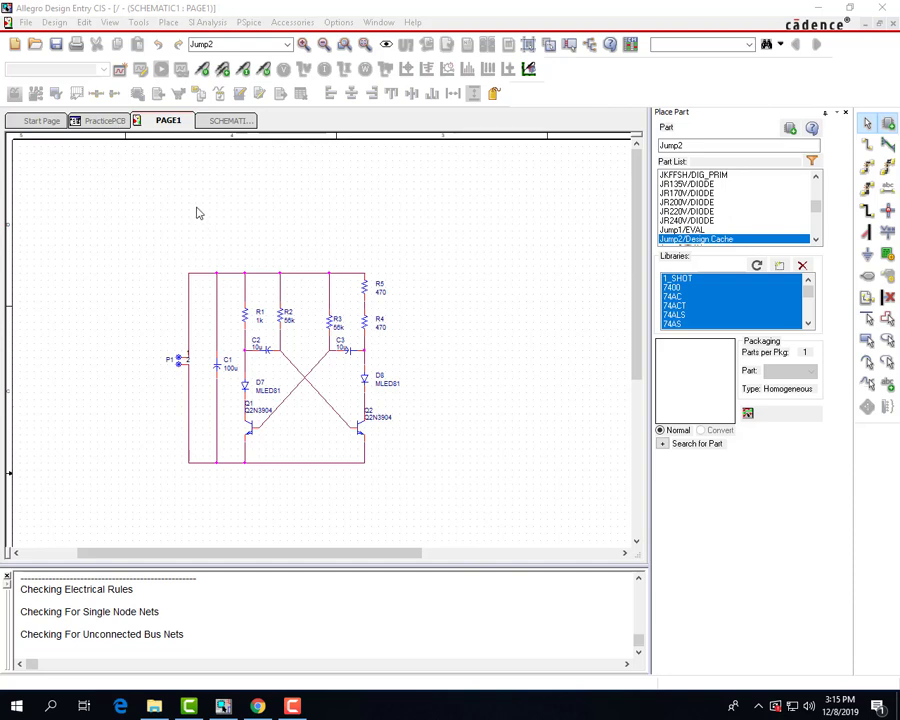
Annotate the entire PracticePCB design with an incremental reference update of the instances.
drag(90, 187, 410, 250)
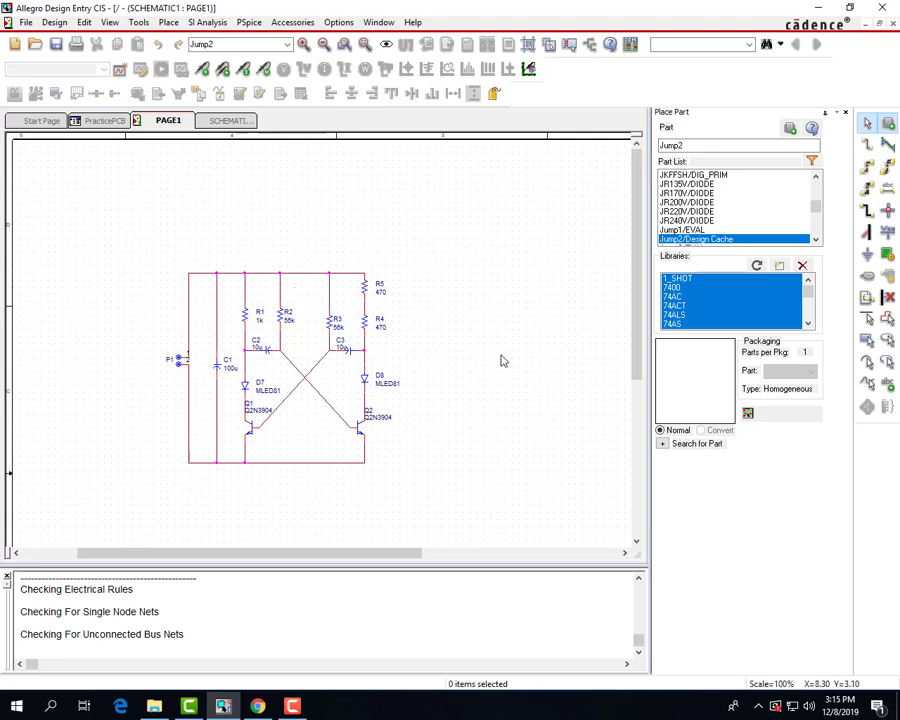
click(112, 123)
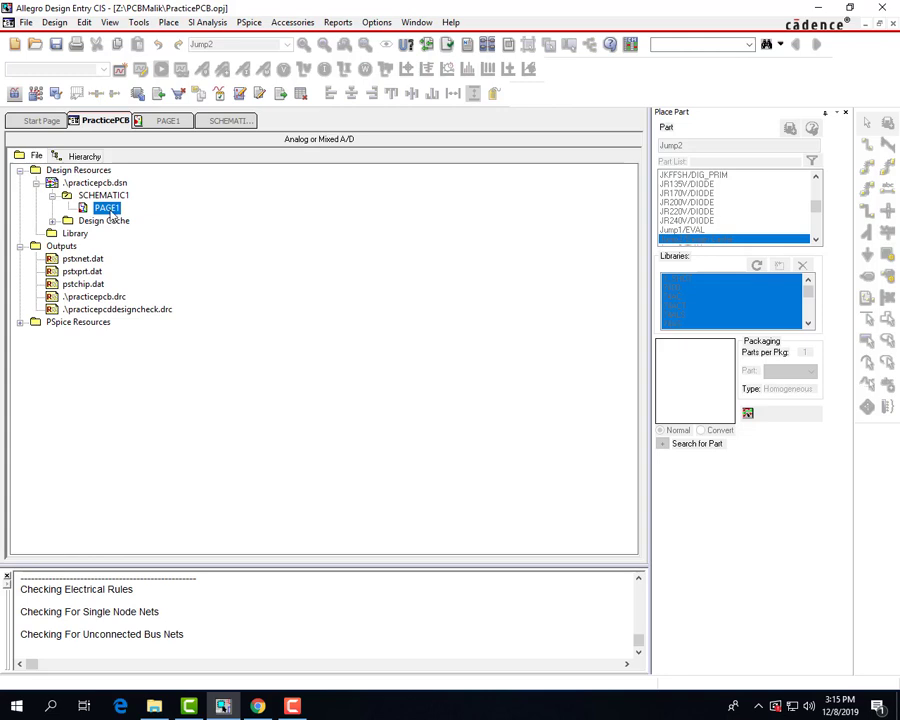
click(138, 22)
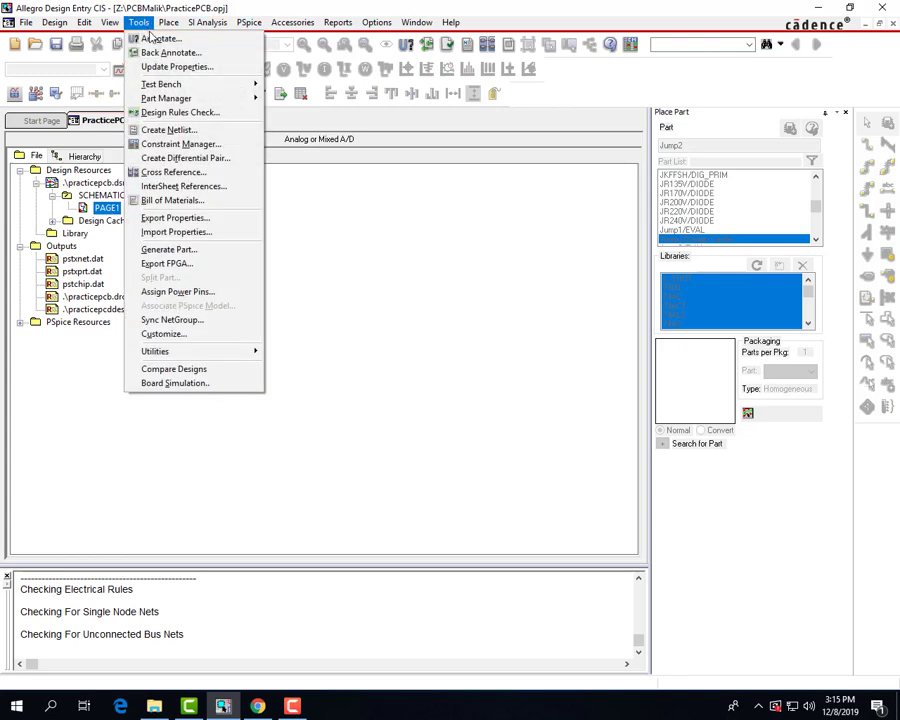
click(145, 38)
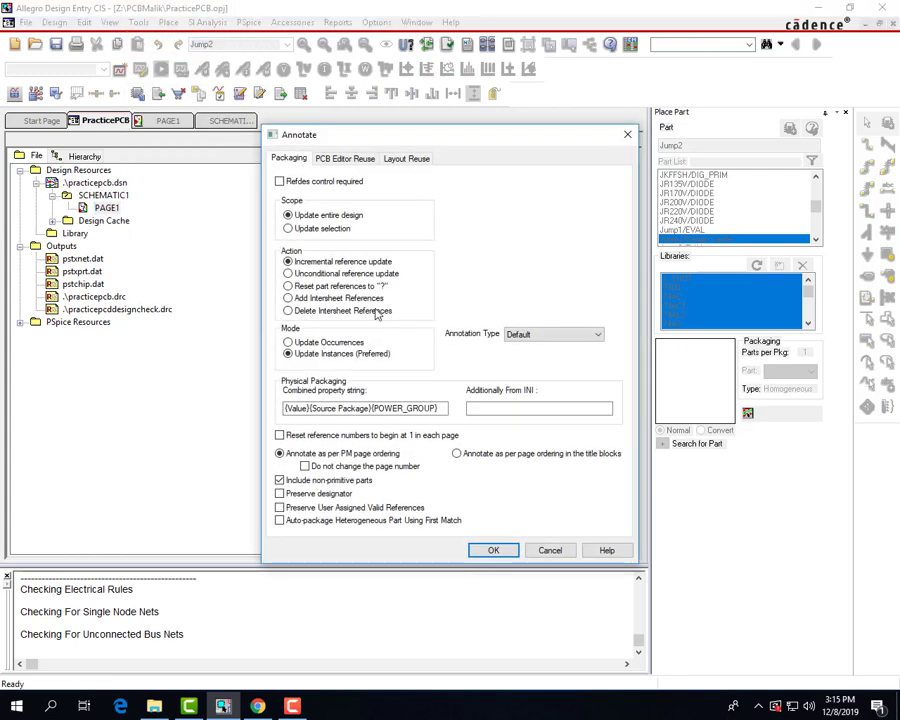
click(500, 552)
click(472, 372)
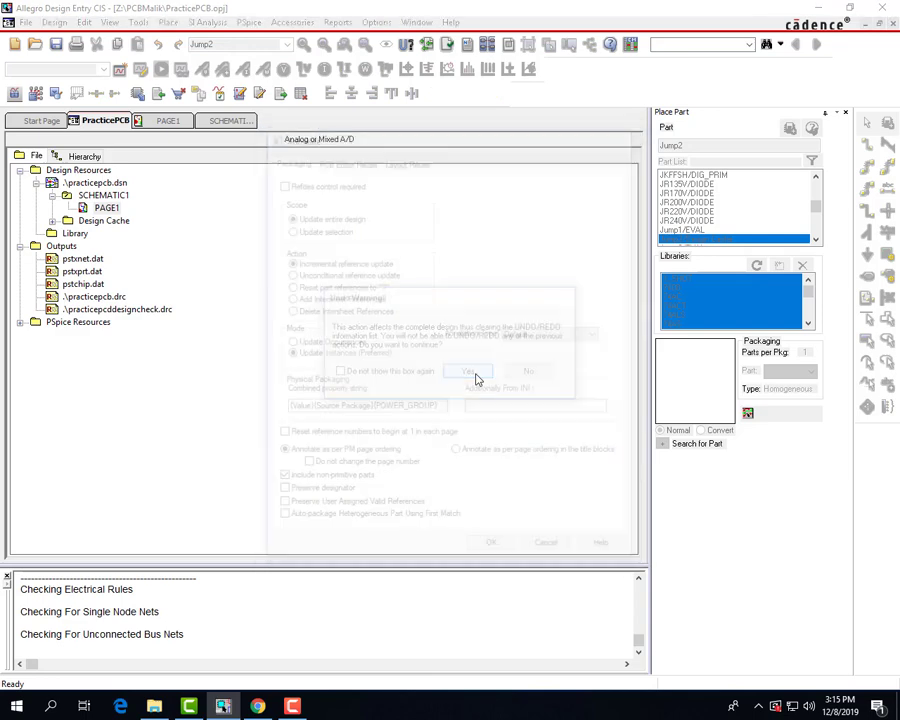
click(487, 382)
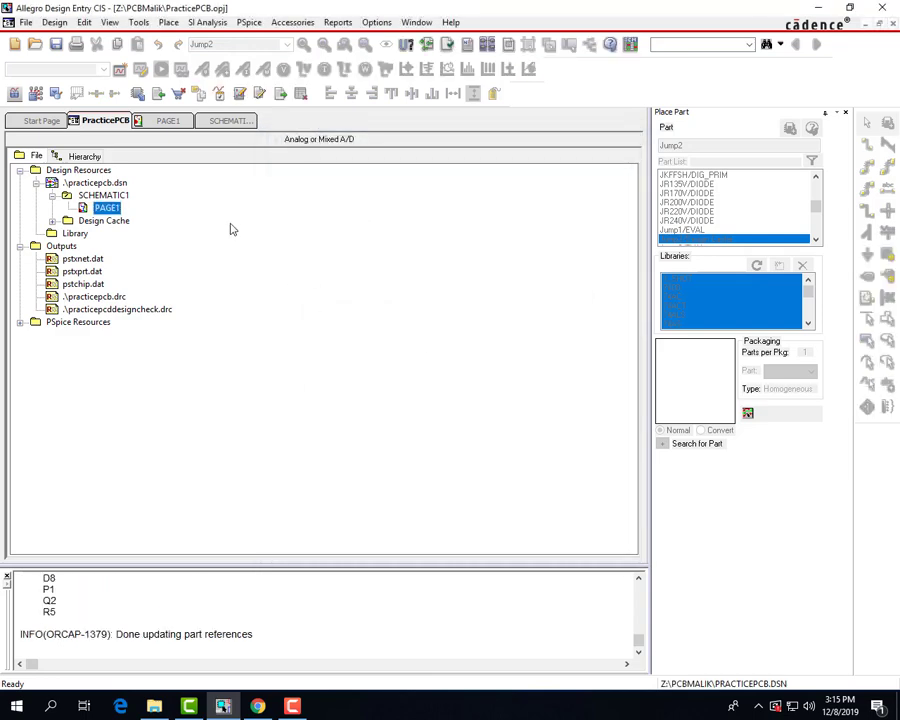
Run a design rules check on the entire design with electrical rules, reporting to practicepcddesigncheck.DRC.
click(139, 22)
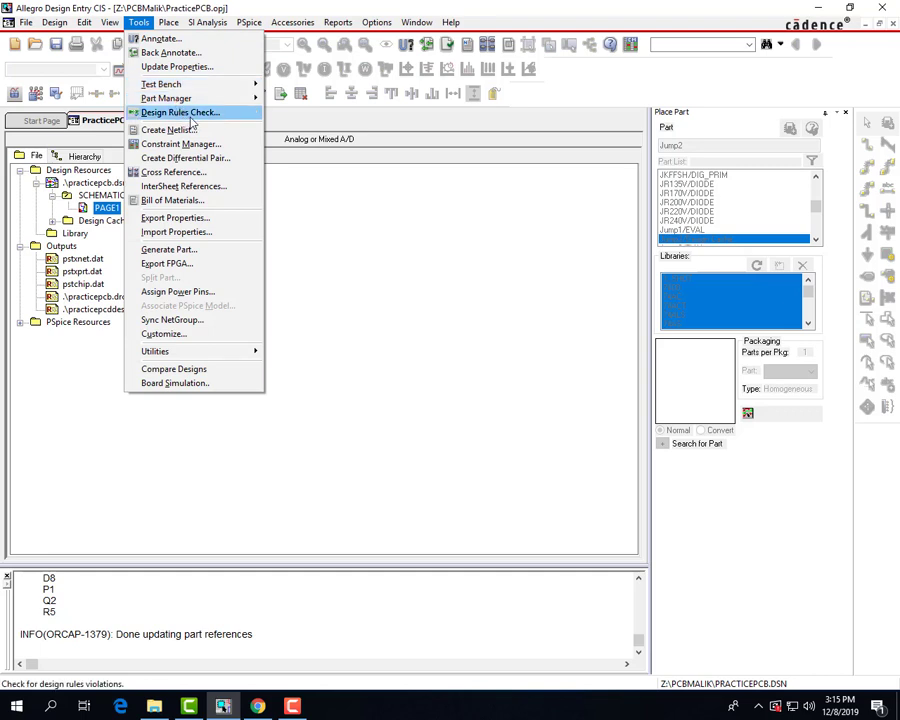
click(193, 113)
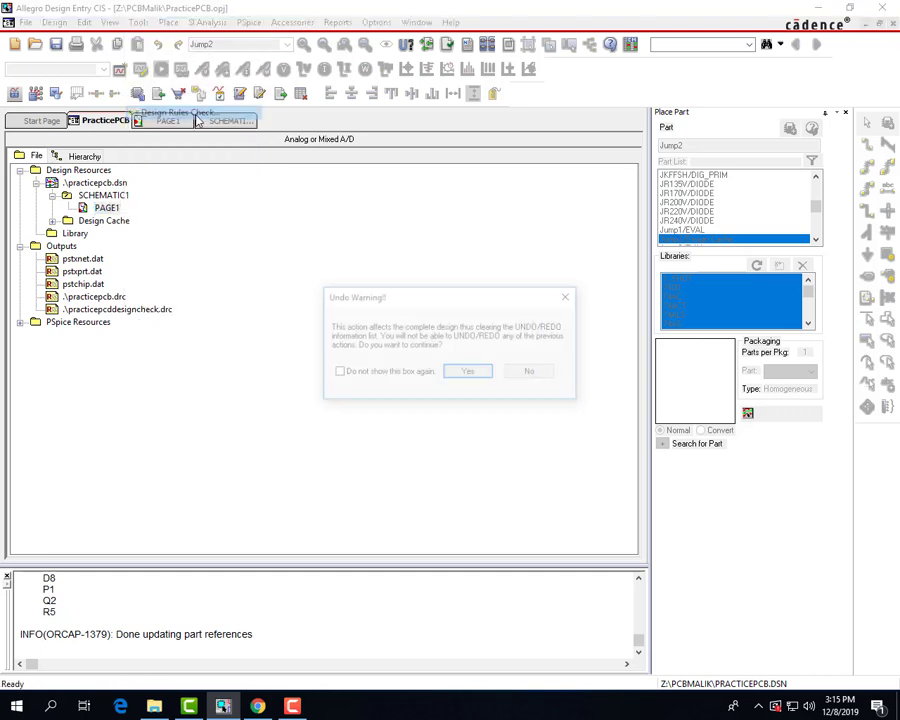
click(480, 373)
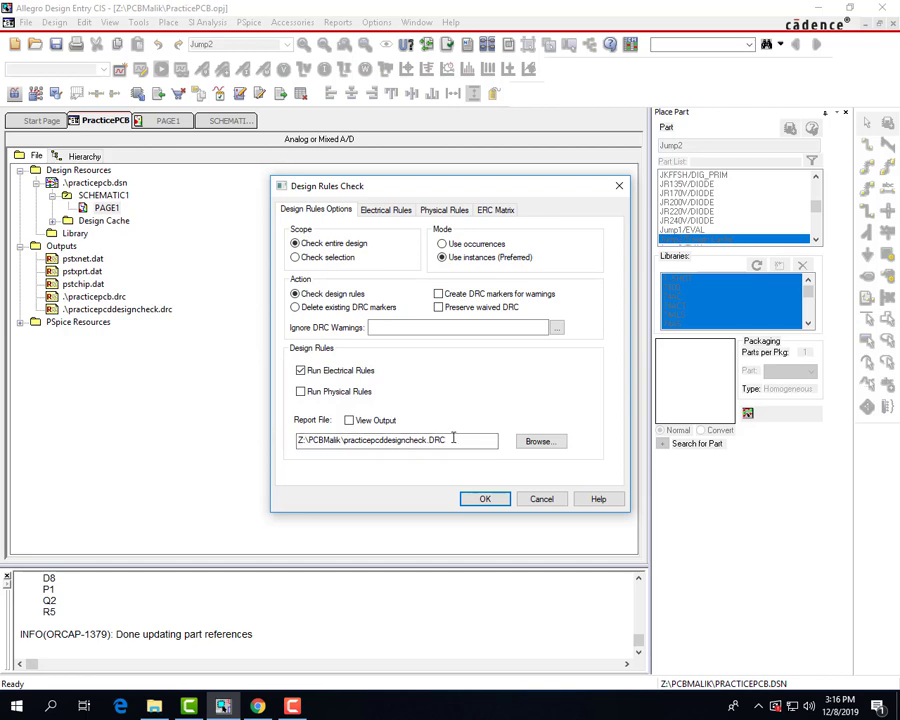
click(482, 500)
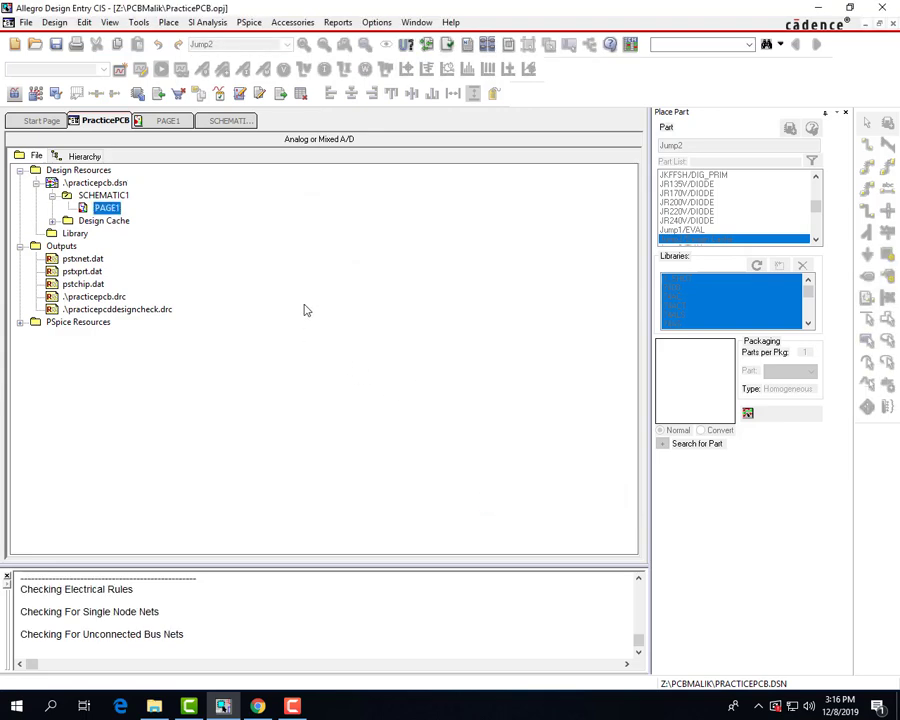
Create the PCB Editor netlist and board allegro\PRACTICEPCB.brd, creating the missing allegro directory, and open the board in Allegro PCB Designer.
click(139, 22)
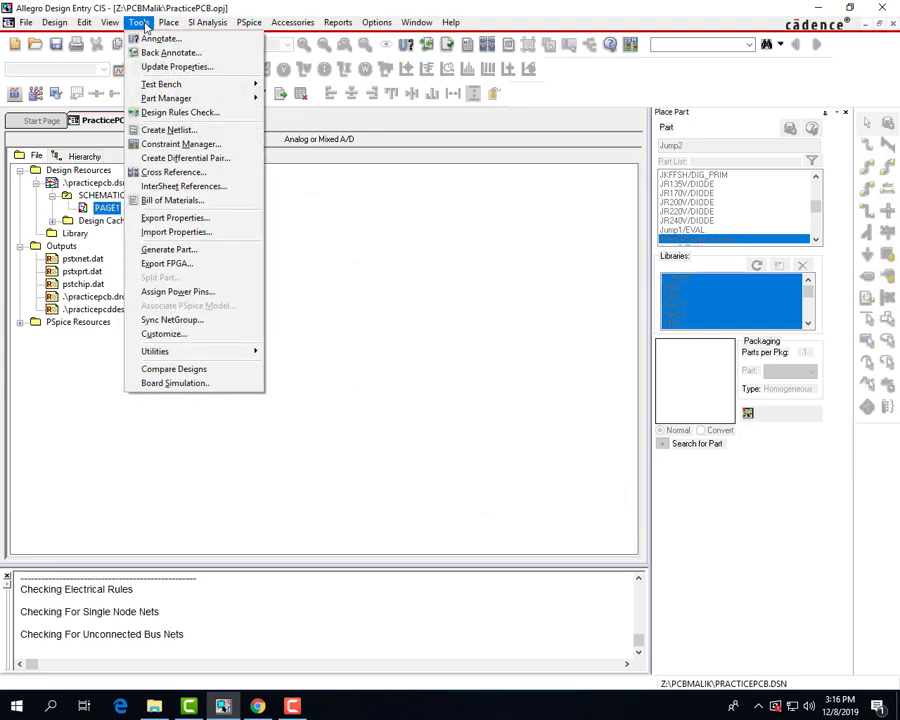
click(211, 134)
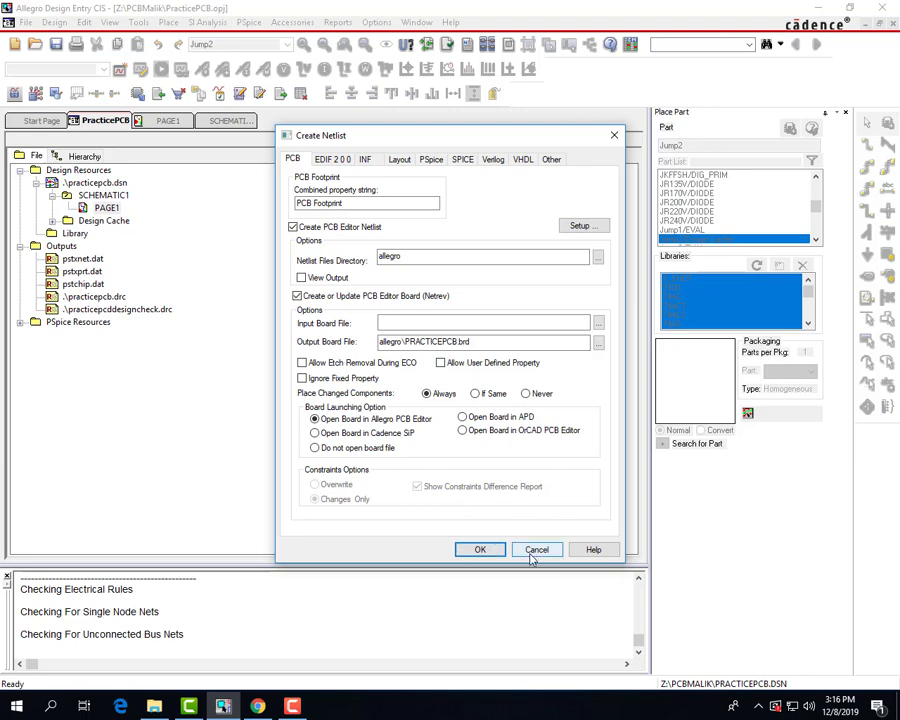
click(483, 550)
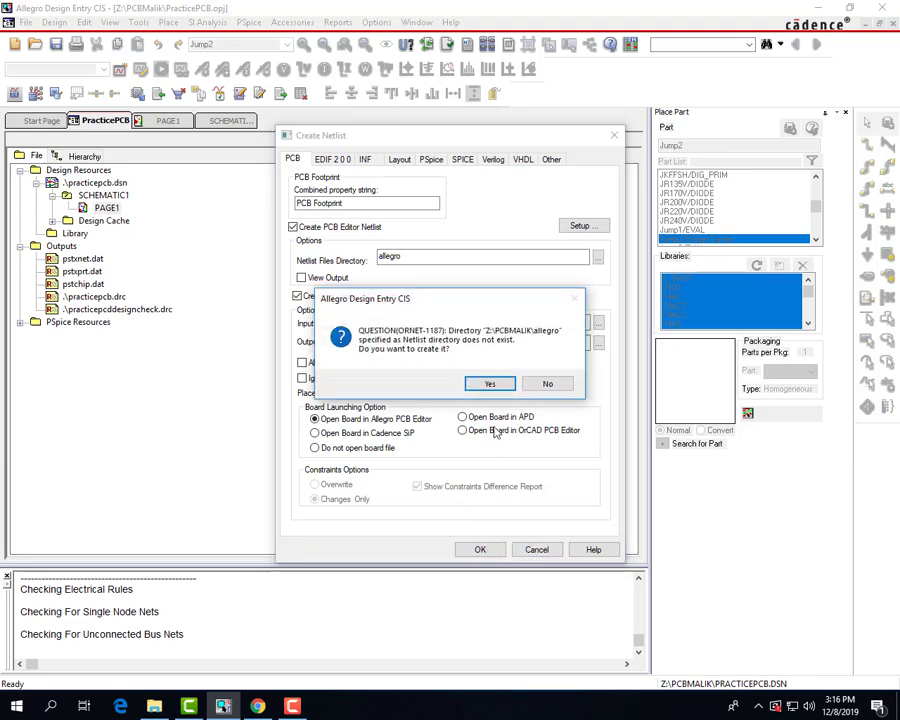
click(489, 384)
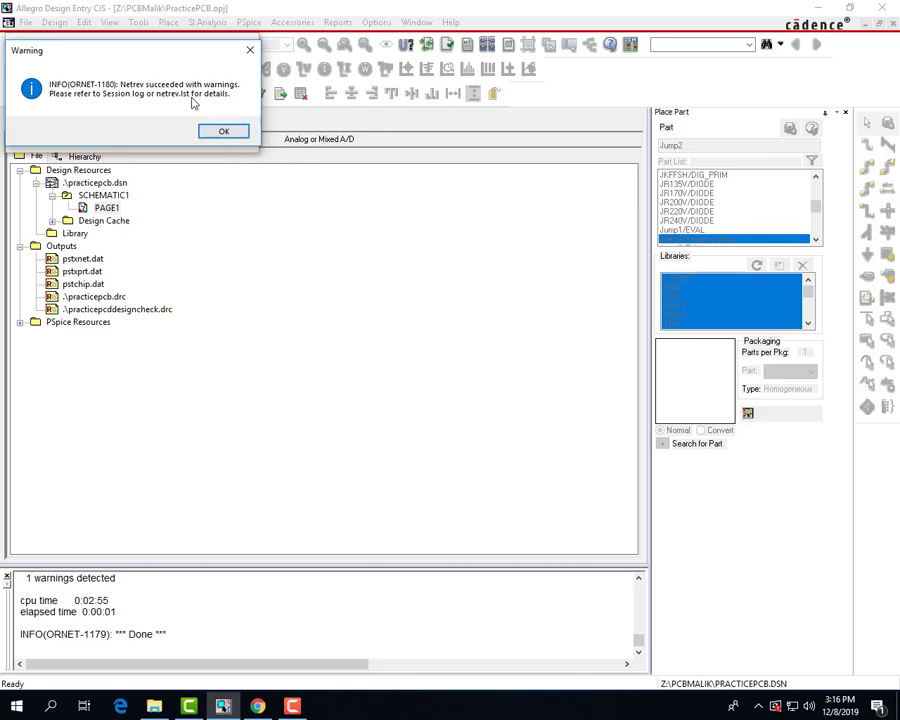
click(225, 131)
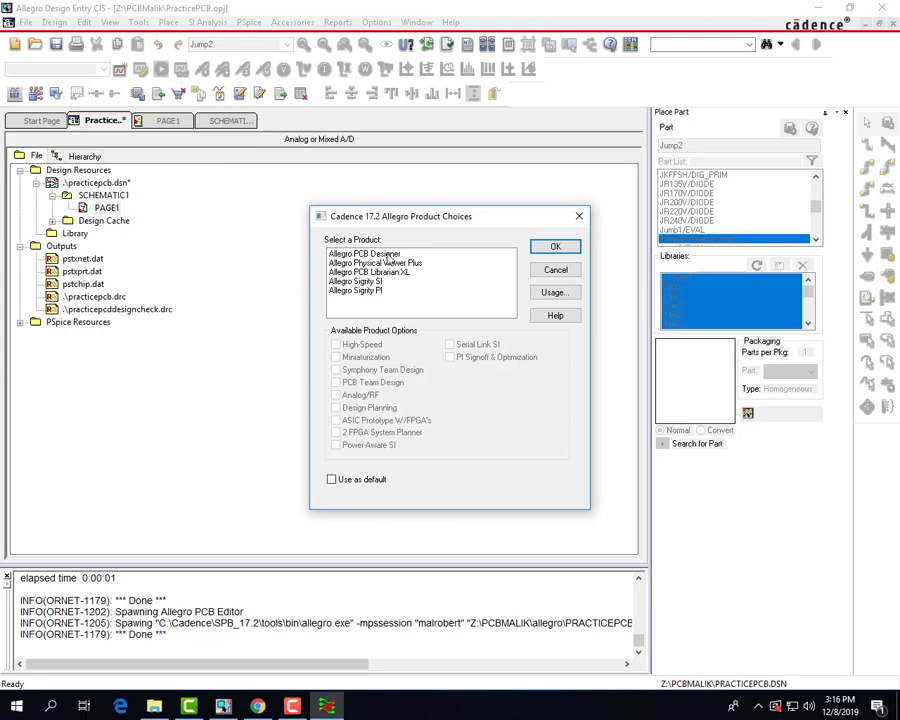
click(377, 256)
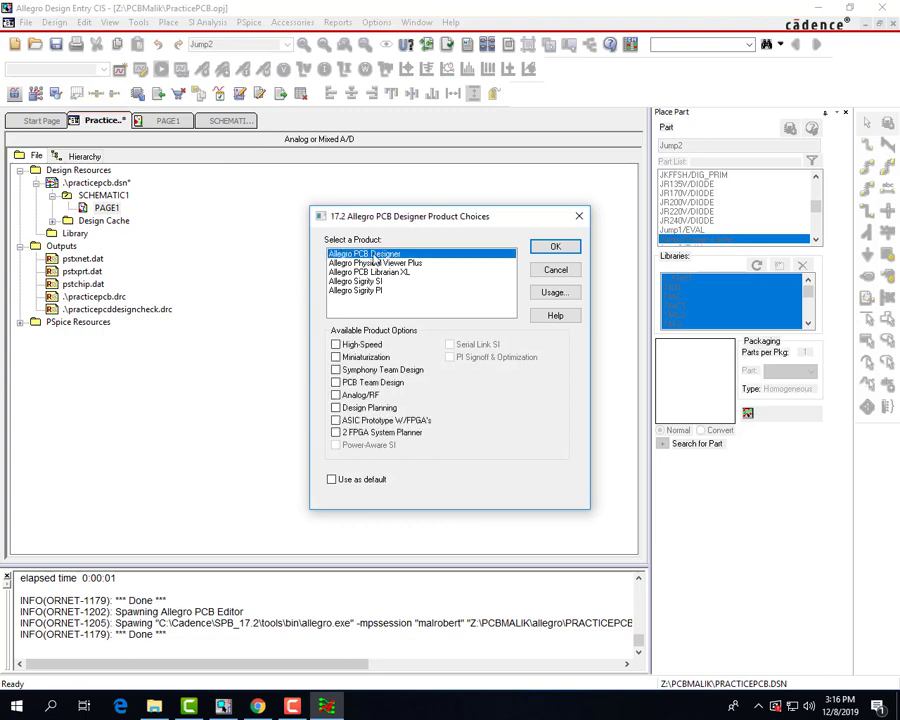
click(554, 247)
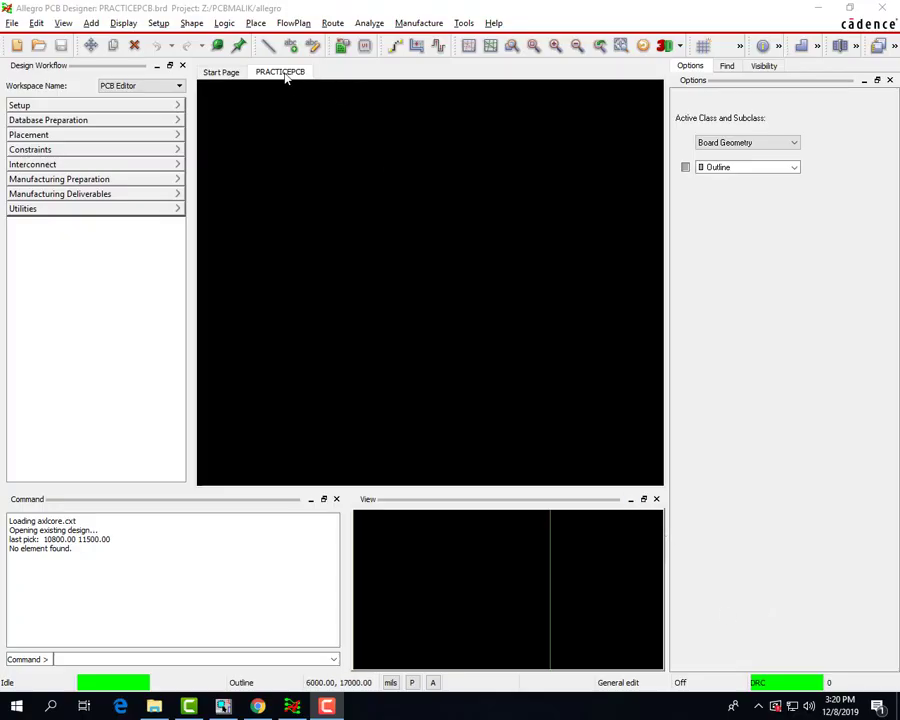
Start a new design outline as a placed rectangle, 2000 mil wide and 2000 mil high.
click(160, 23)
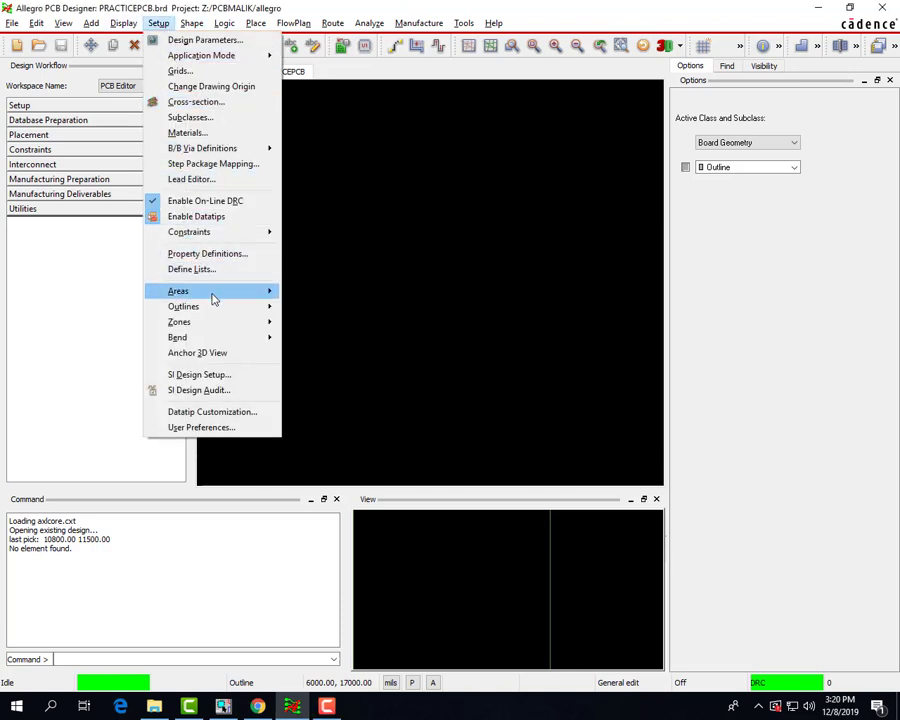
mouse_move(217, 308)
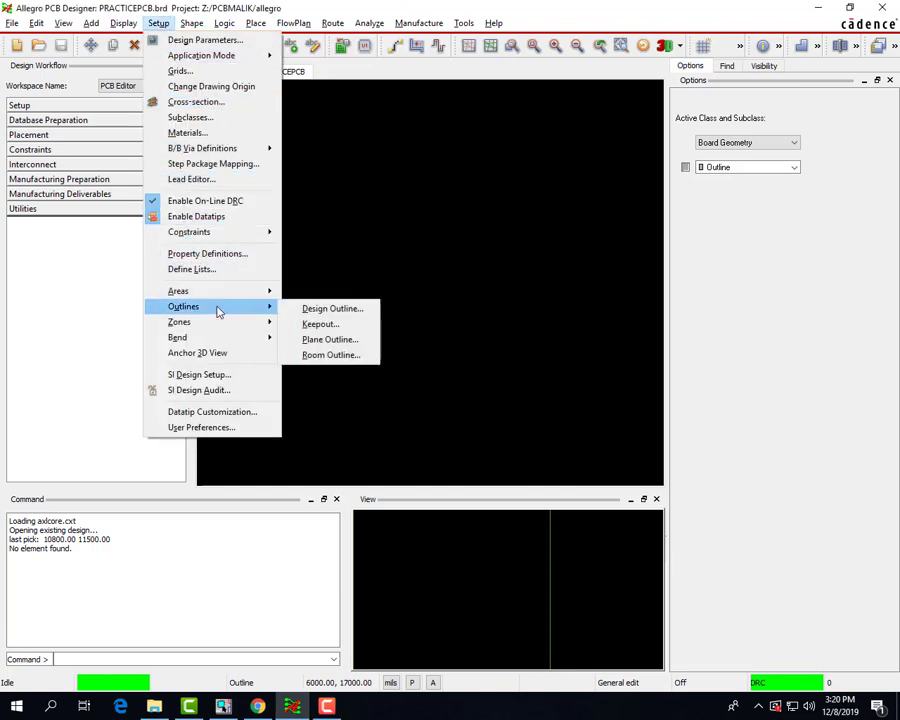
click(351, 313)
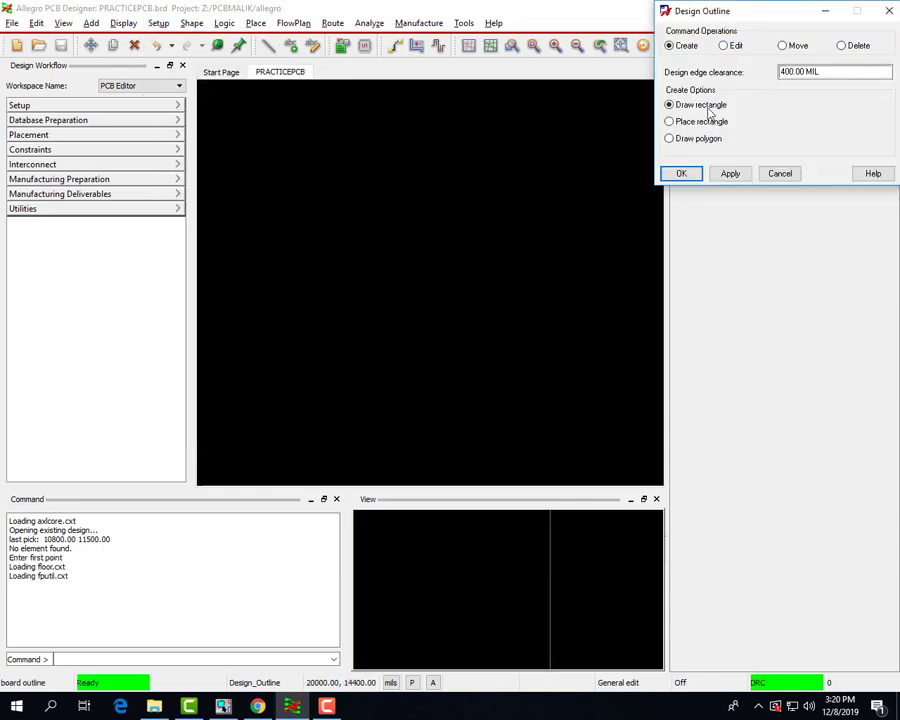
click(693, 124)
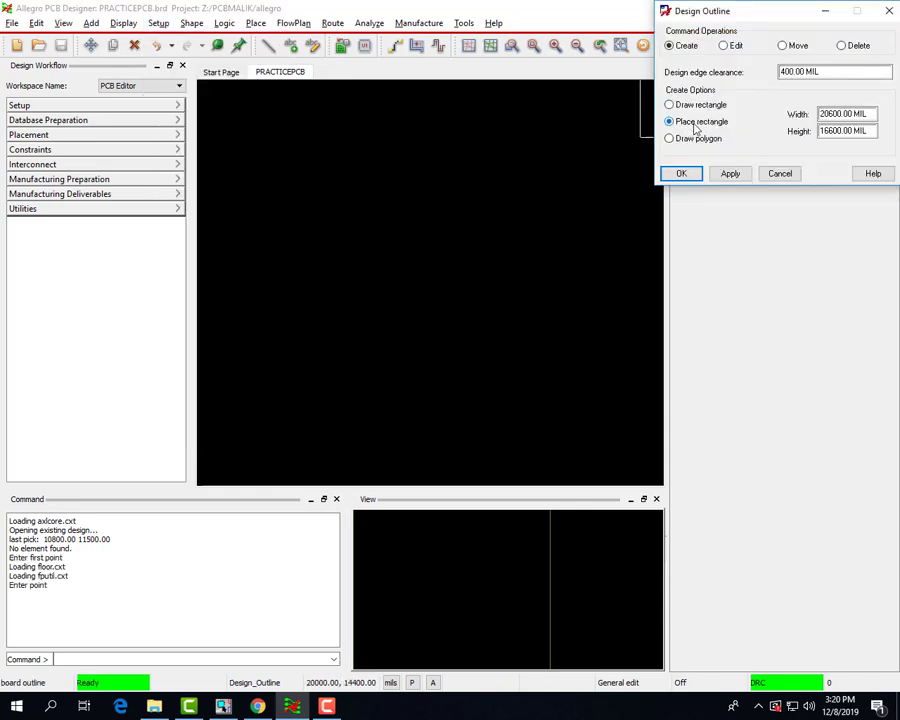
click(675, 123)
drag(734, 14, 518, 124)
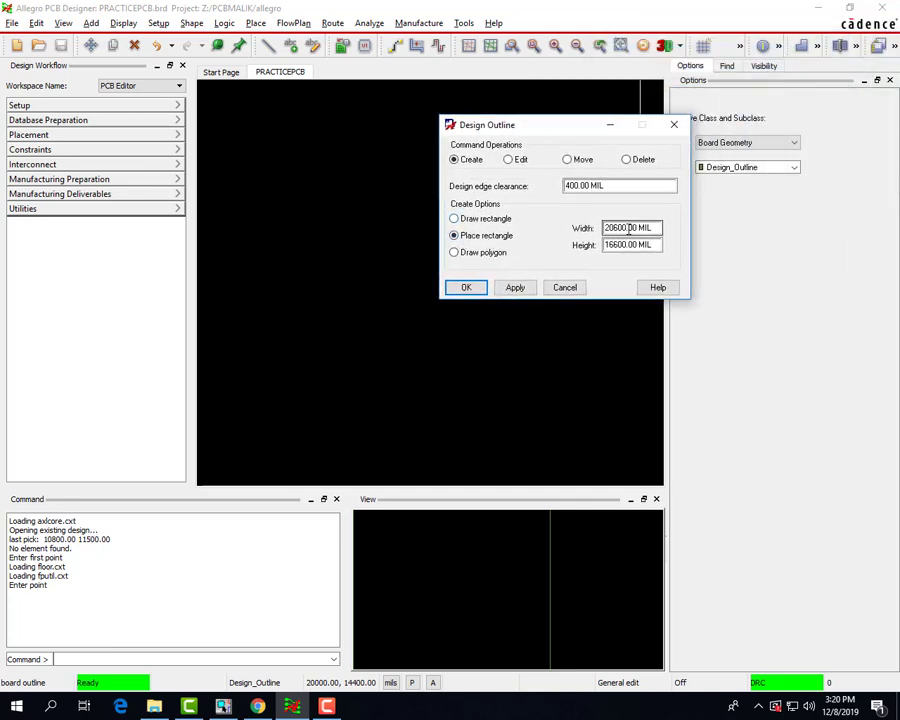
drag(627, 228, 607, 227)
text(200)
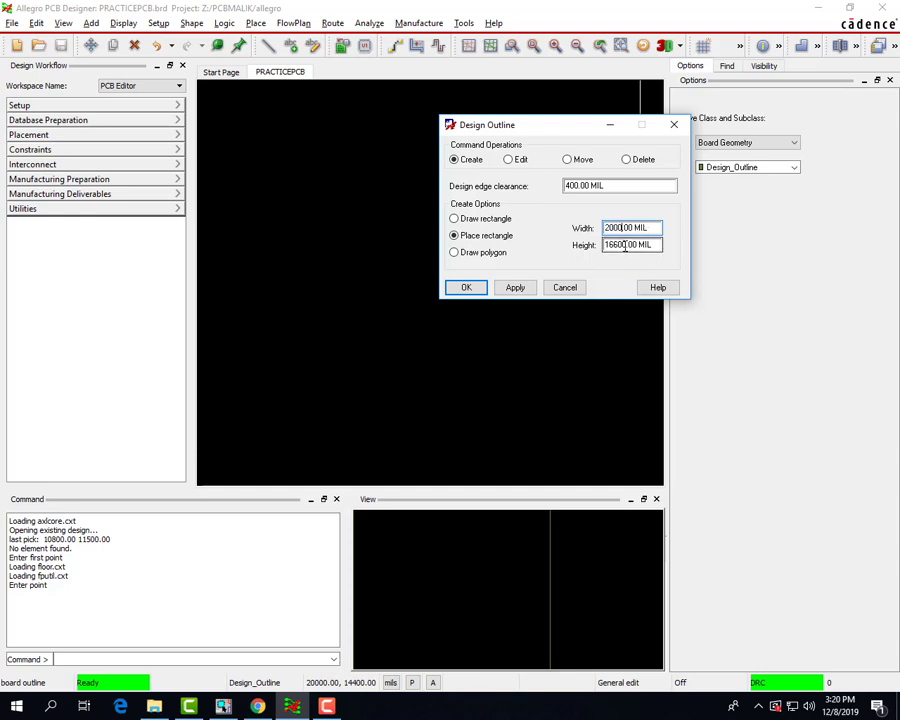
drag(627, 248, 580, 247)
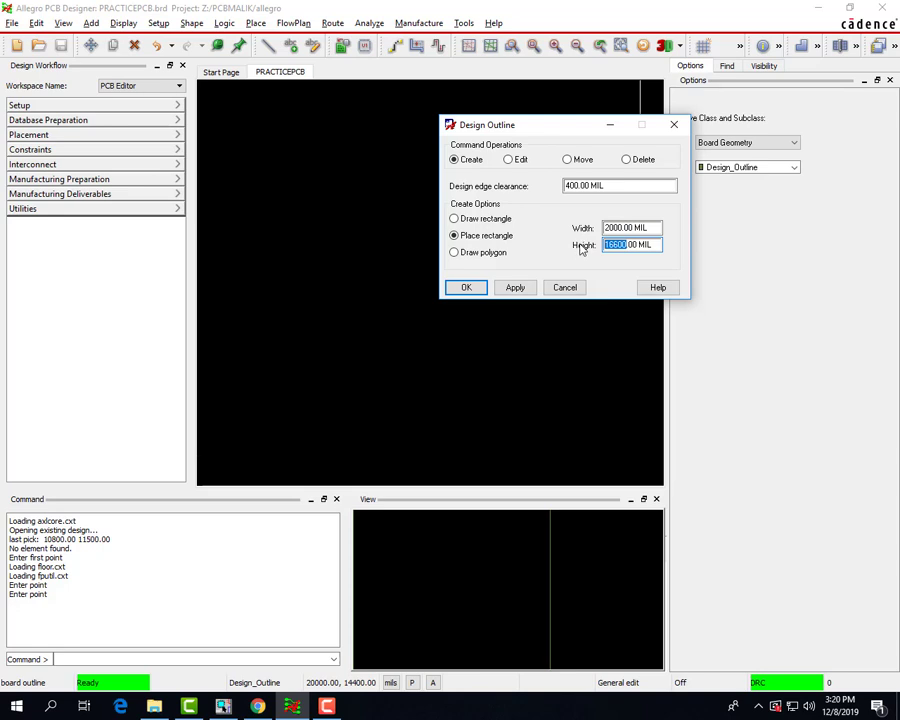
text(2000)
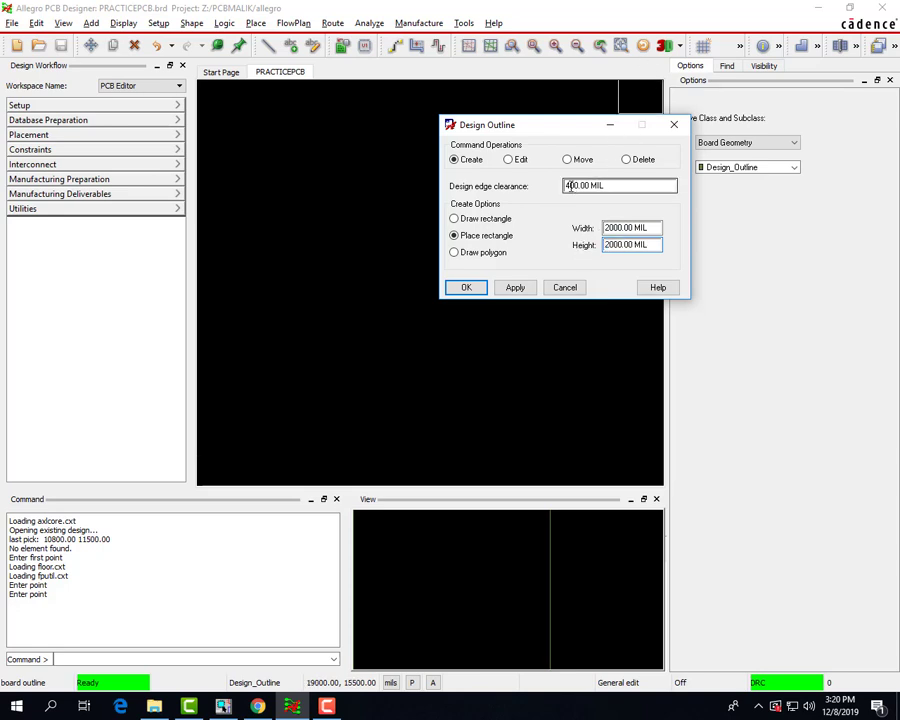
Set the design edge clearance to 100 mil and place the outline with its lower-left corner at about 6500, 5800.
drag(568, 186, 557, 187)
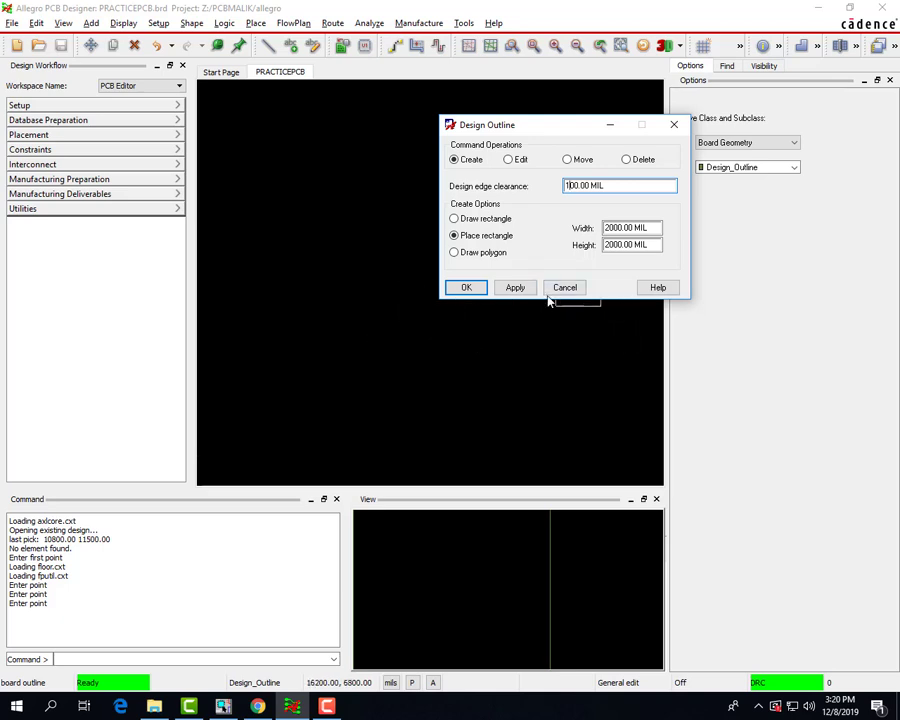
click(341, 327)
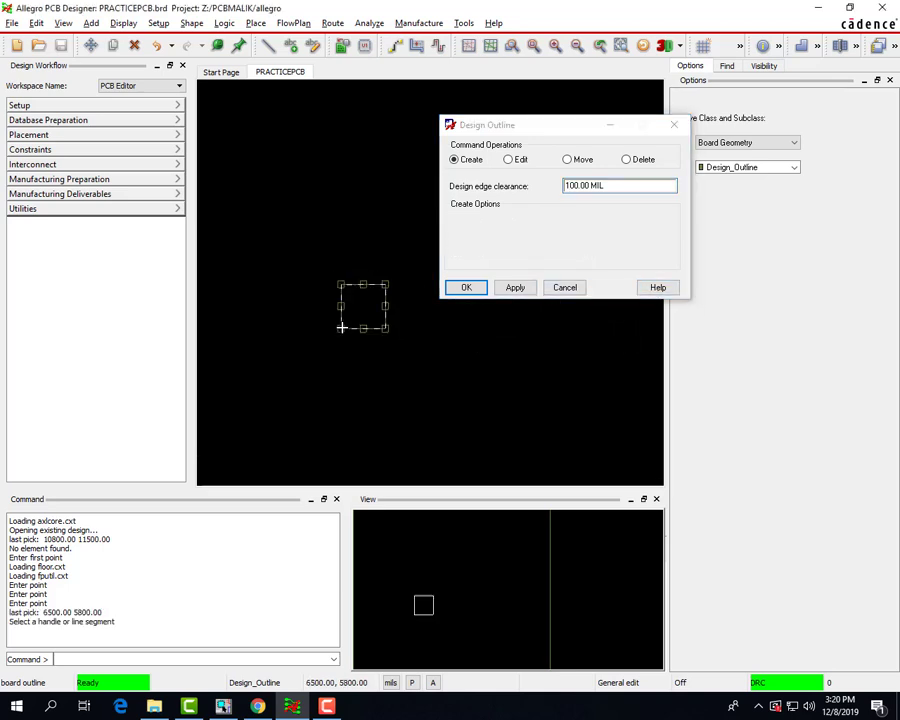
click(476, 289)
scroll(333, 292, up, 2)
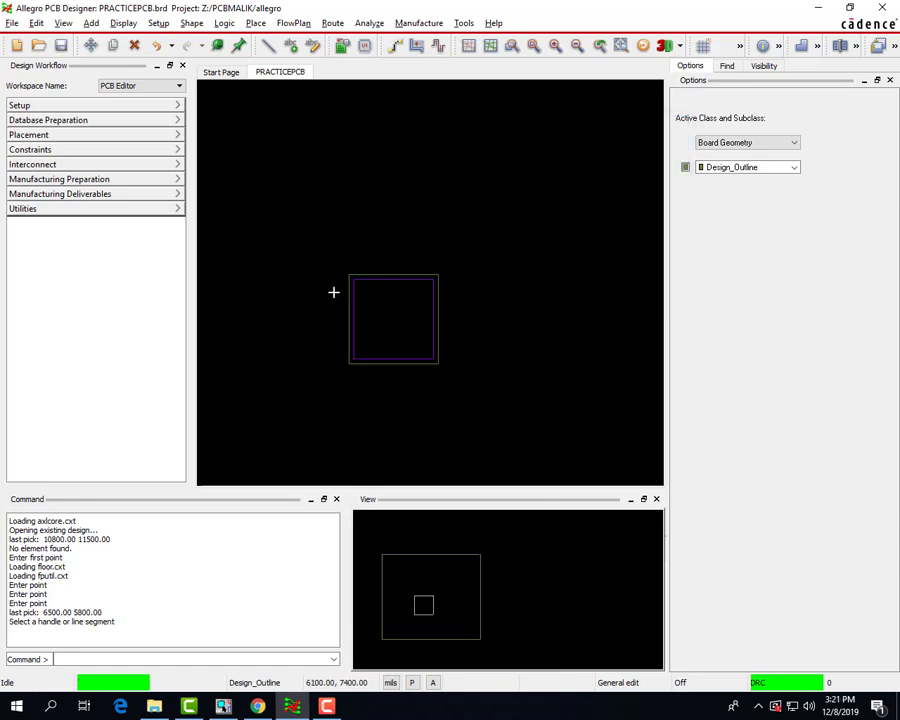
scroll(333, 292, up, 2)
scroll(462, 330, down, 4)
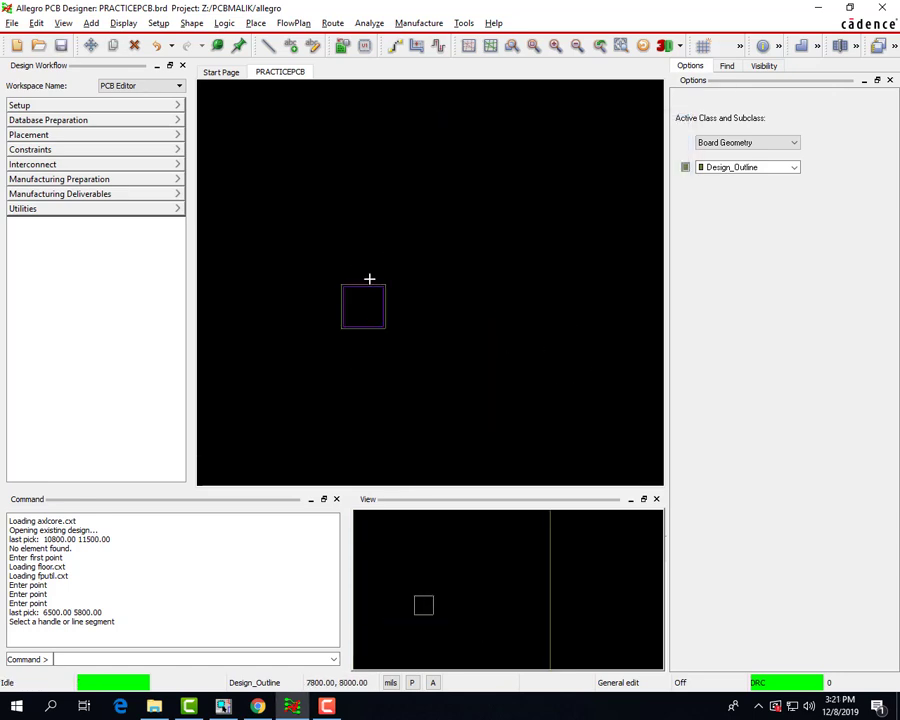
scroll(375, 290, up, 3)
scroll(327, 298, down, 2)
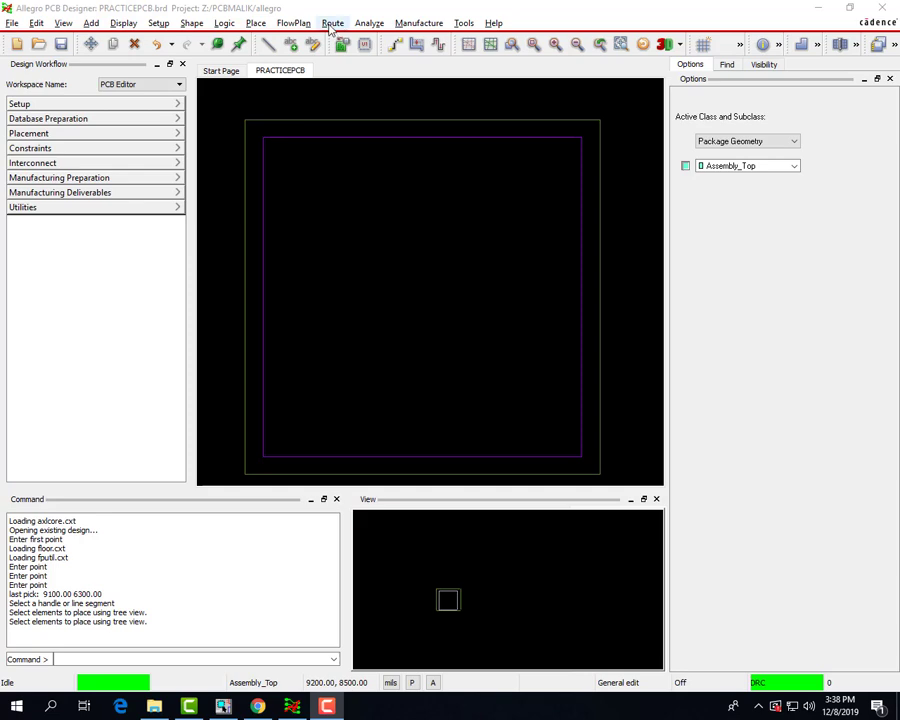
Start manual placement and select all components by refdes, from C1 to R5.
click(257, 24)
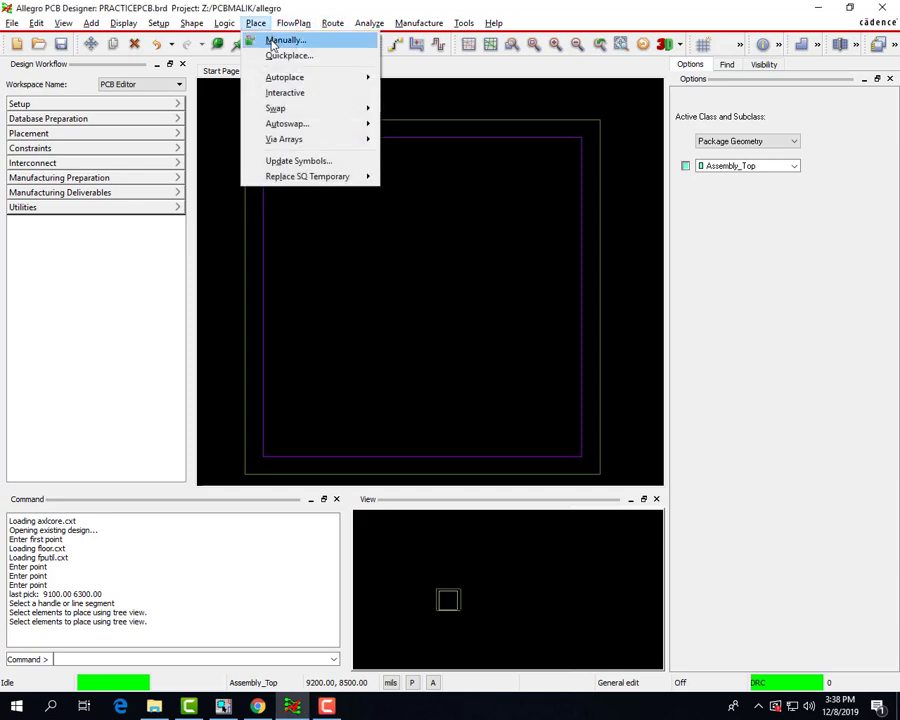
click(285, 40)
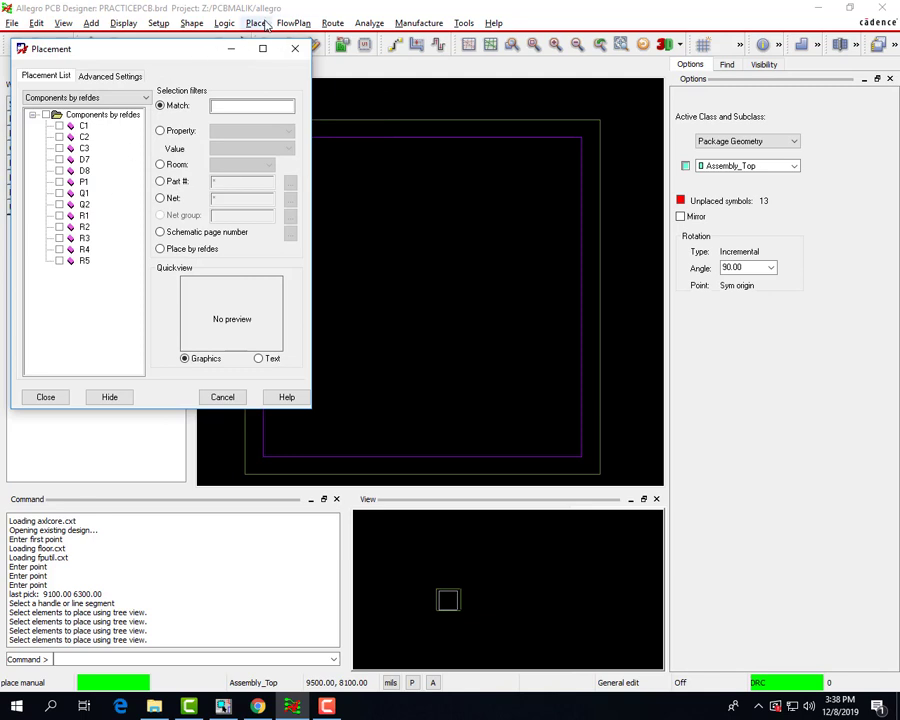
click(256, 23)
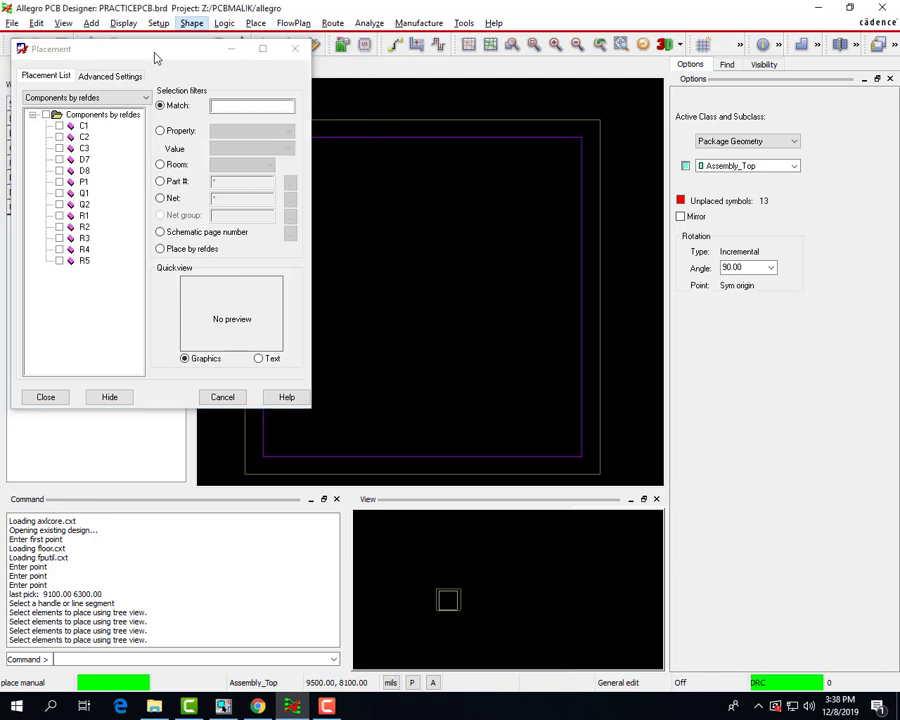
click(95, 44)
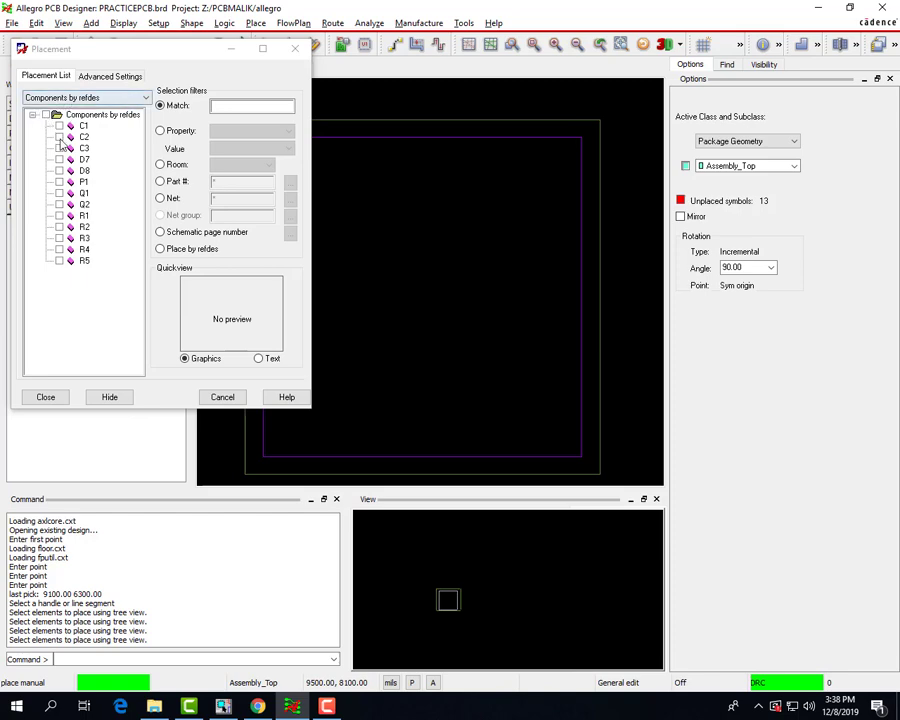
click(46, 115)
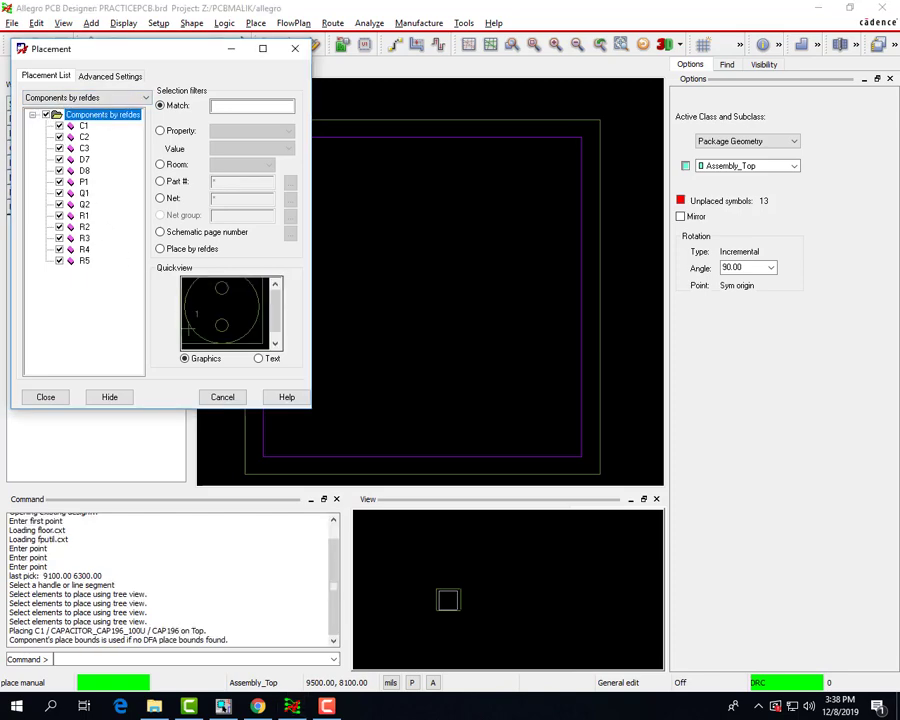
Place capacitors C1, C2 and C3 in a row near the board's upper edge at about 9500, 9900 and 10200, all at y 7900.
drag(192, 60, 813, 165)
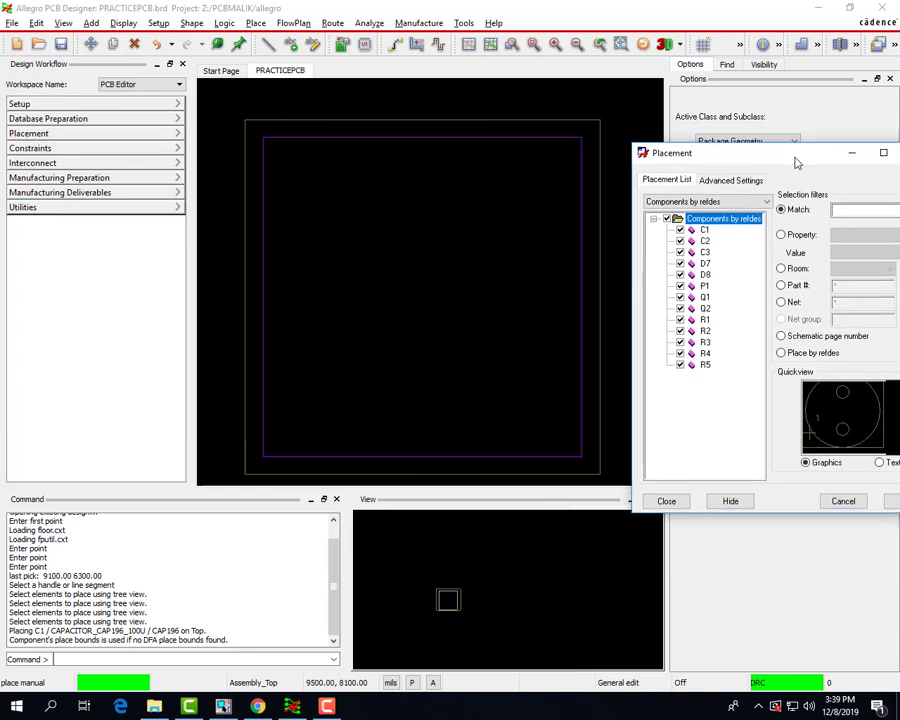
click(316, 183)
click(387, 183)
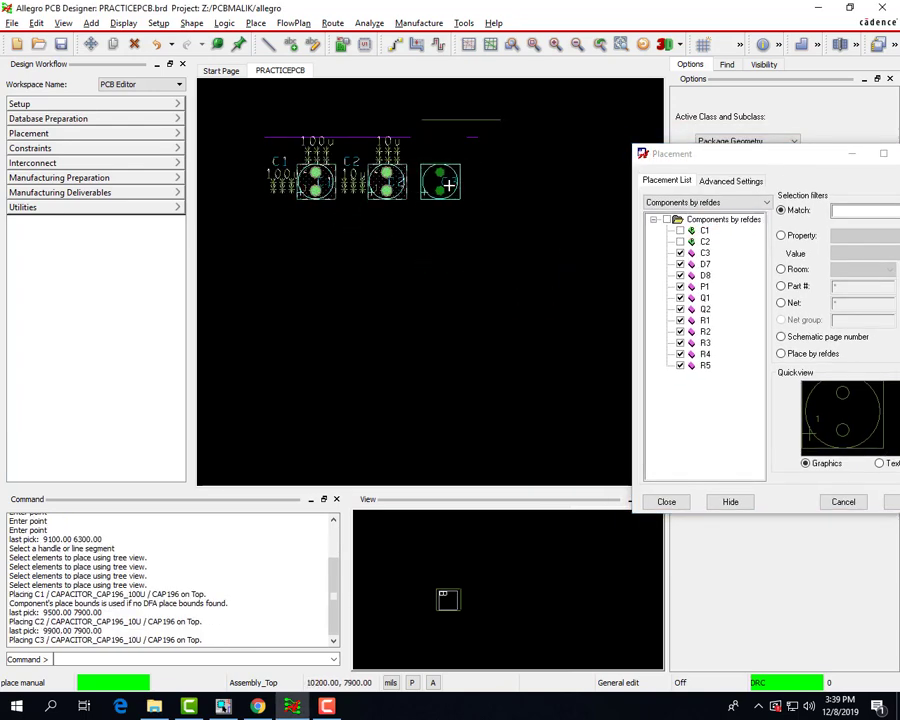
click(440, 183)
Place D7 at about 10500, 7900, D8 at 10500, 7700 and jumper P1 at 10500, 8100.
click(493, 183)
click(490, 228)
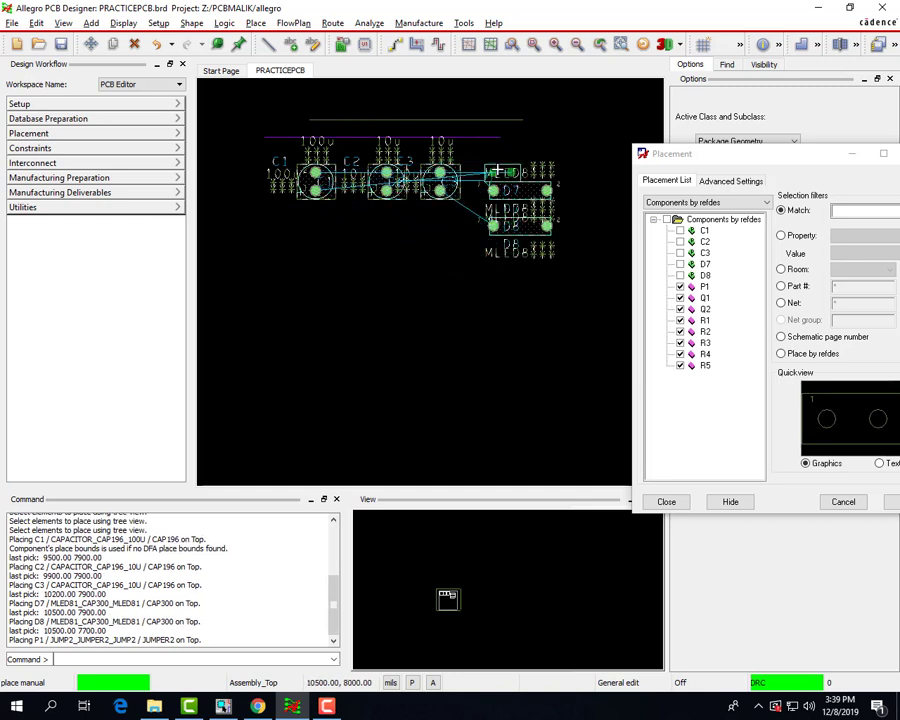
click(498, 155)
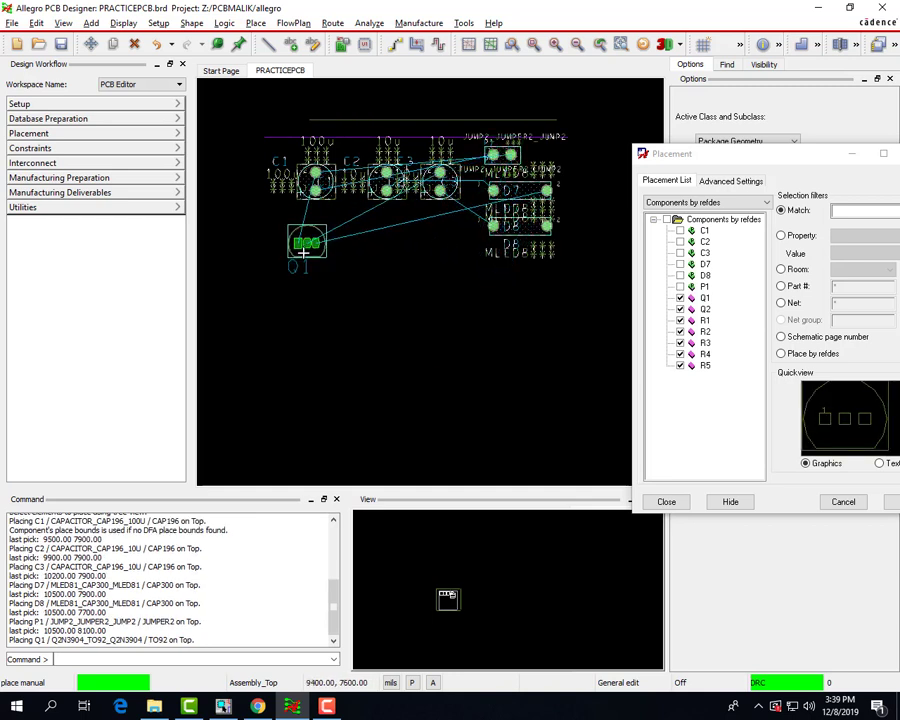
Place Q1 and Q2 at about 9400 and 10000, y 7500, and R1 to R5 from 9400 to 10600, y 6600, and finish placement.
click(276, 258)
click(382, 258)
click(313, 420)
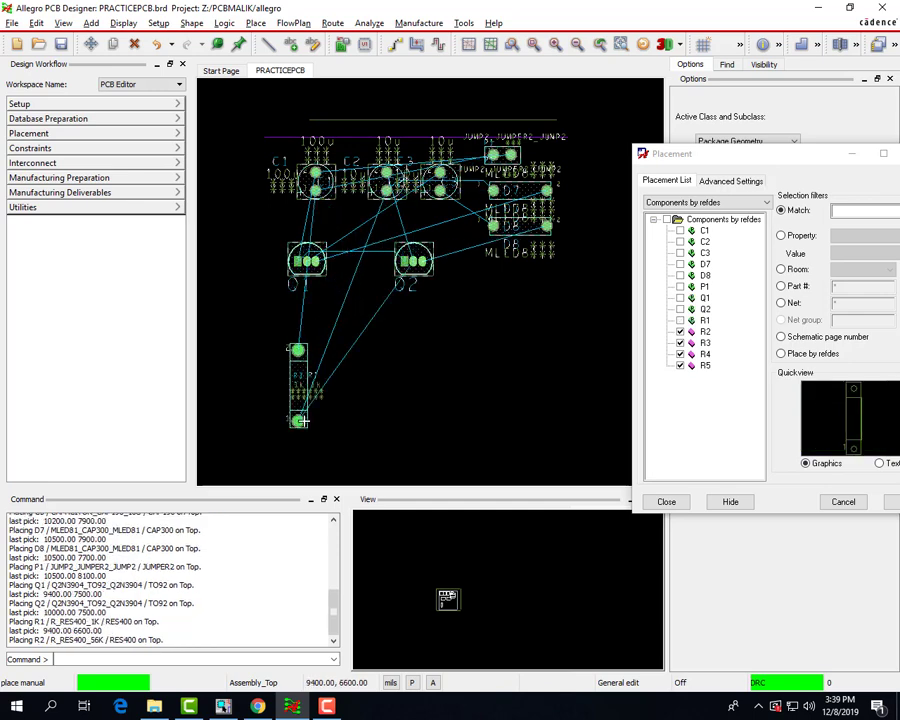
click(366, 420)
click(419, 420)
click(472, 420)
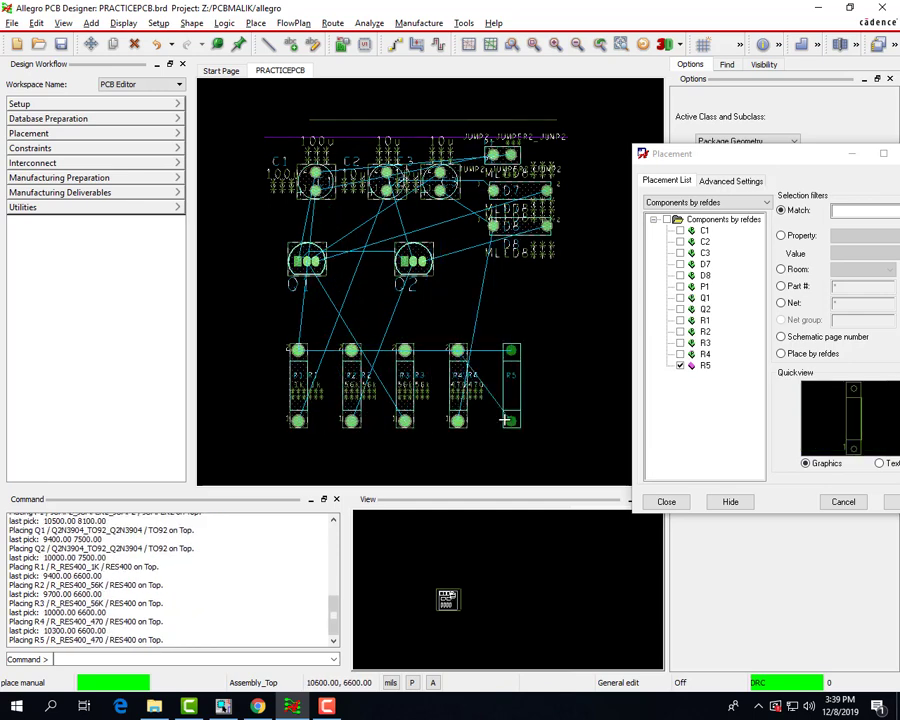
click(526, 420)
drag(716, 158, 512, 92)
click(458, 488)
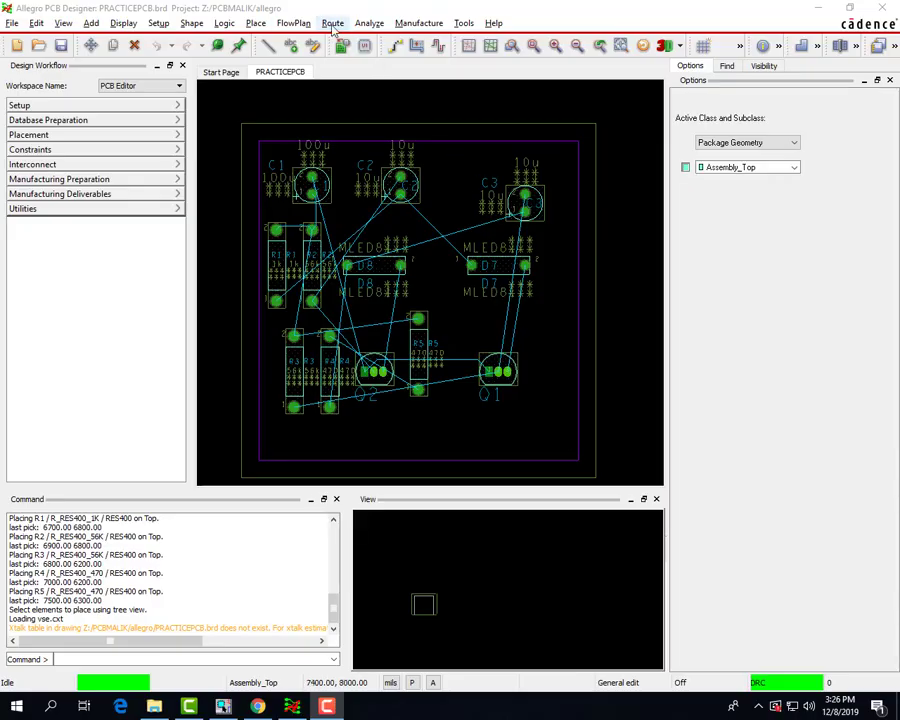
Autoroute the board with the smart router strategy.
click(332, 23)
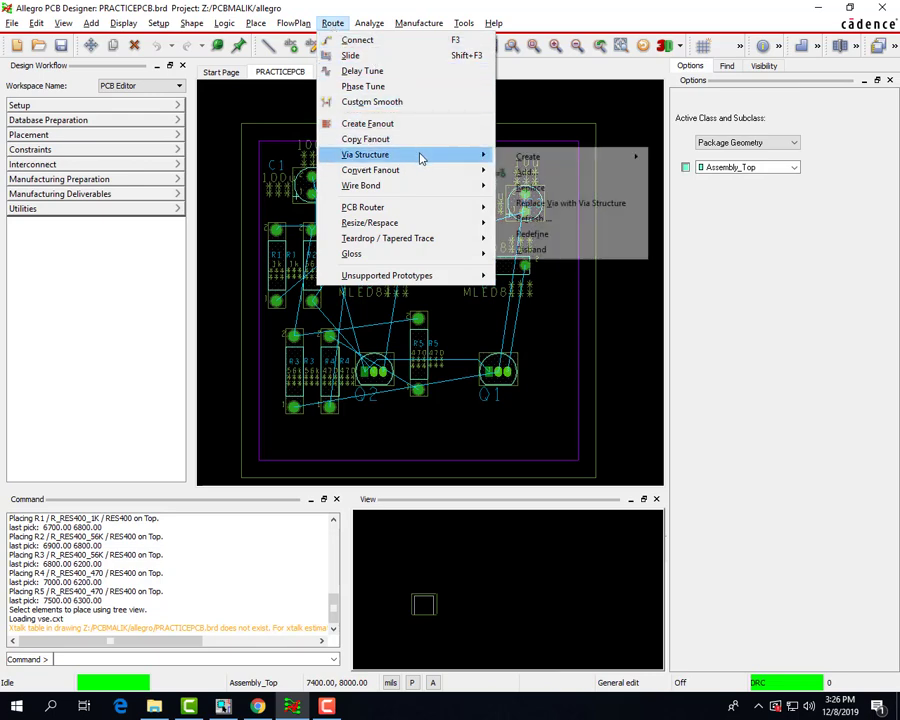
mouse_move(424, 211)
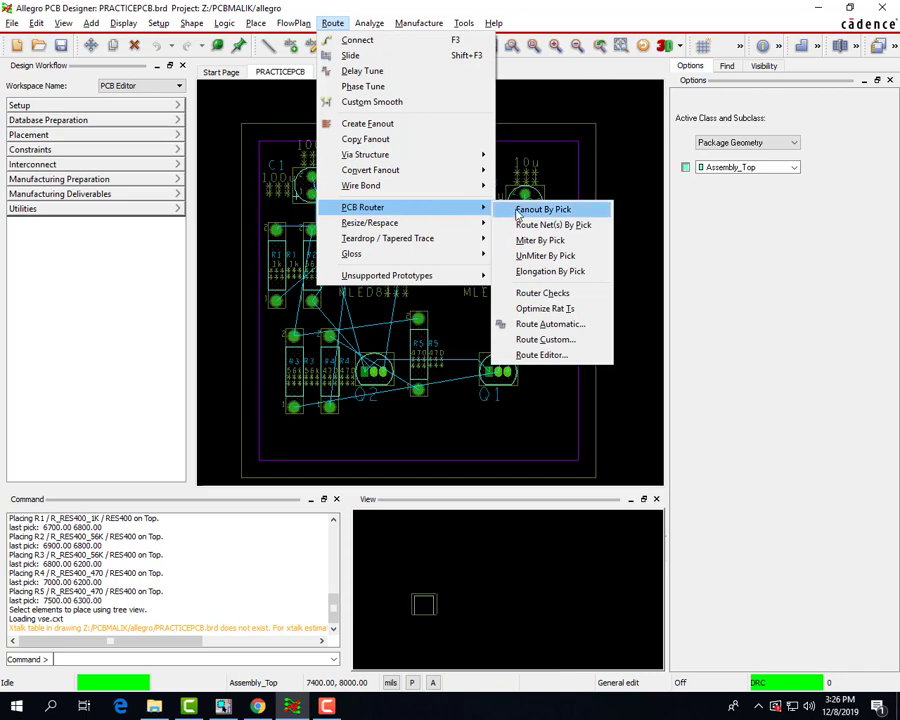
click(550, 325)
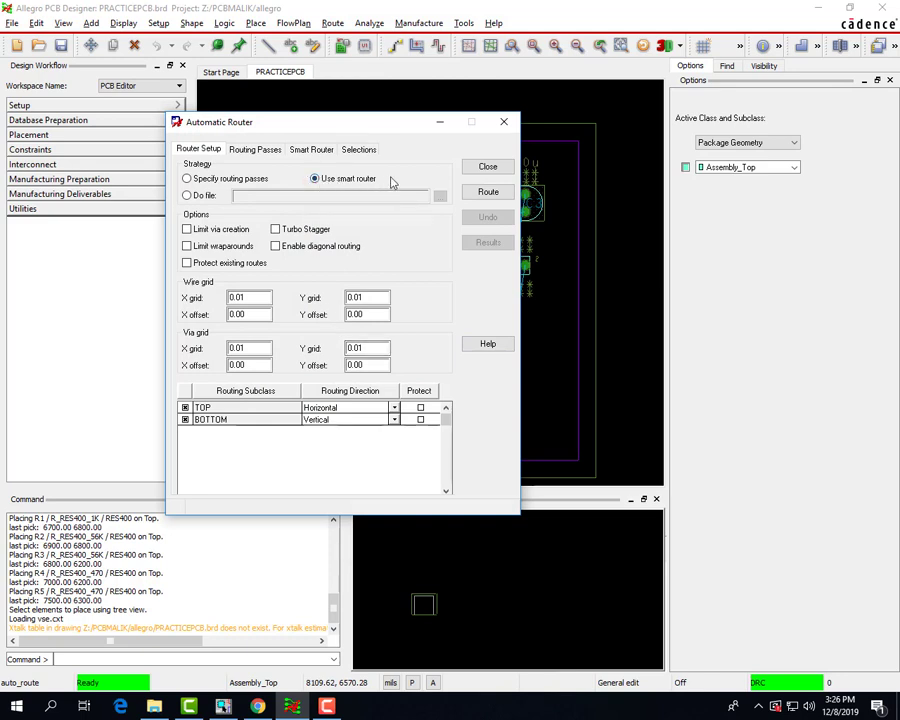
click(493, 196)
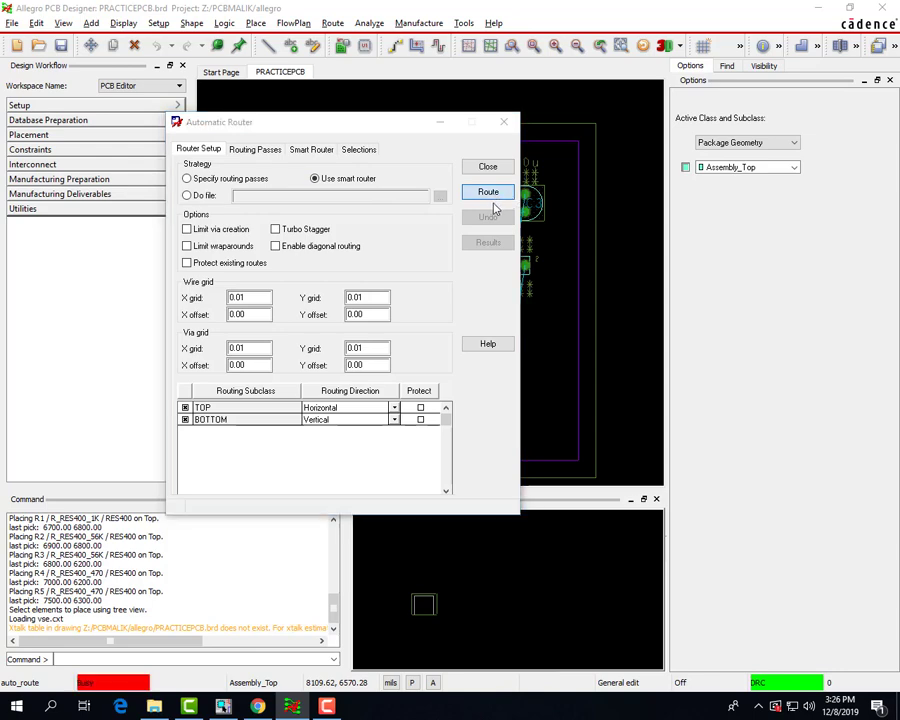
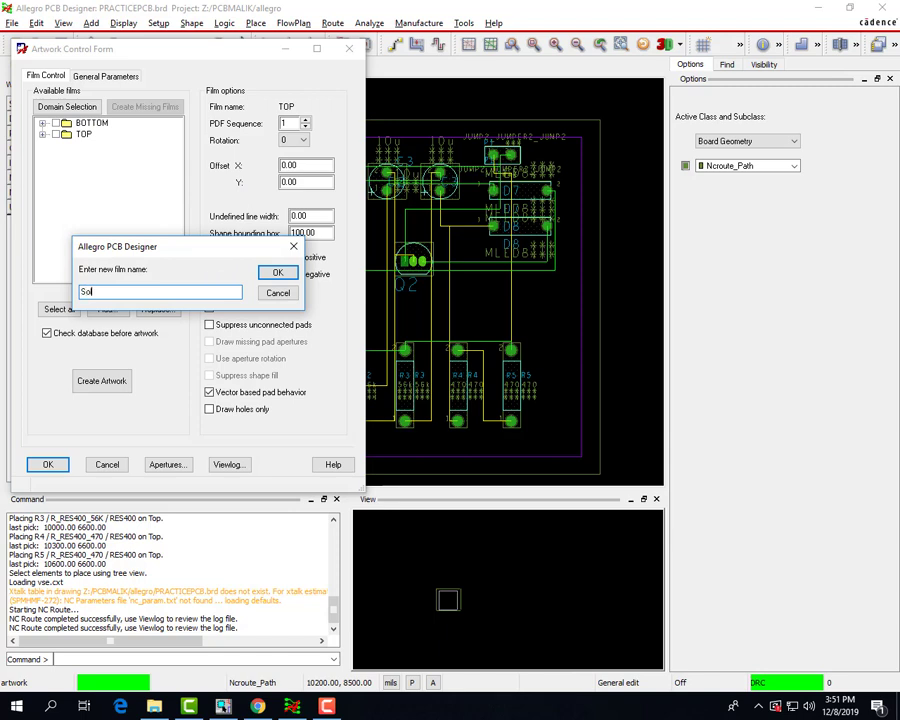
Name the new artwork film Soldermask_Top and include the Board Geometry SOLDERMASK_TOP subclass.
text(ermask_Top)
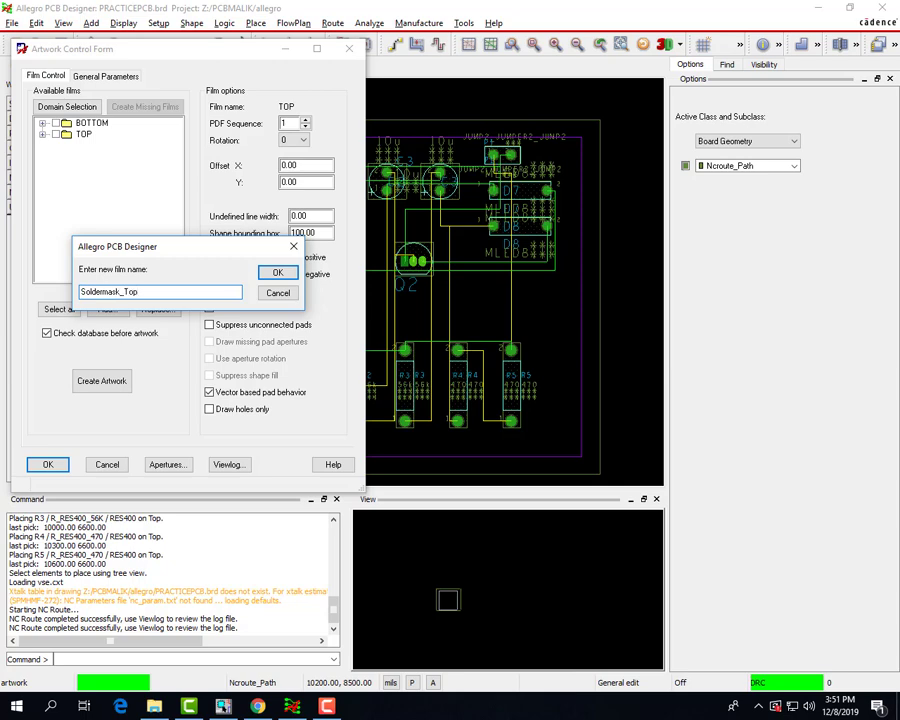
click(278, 272)
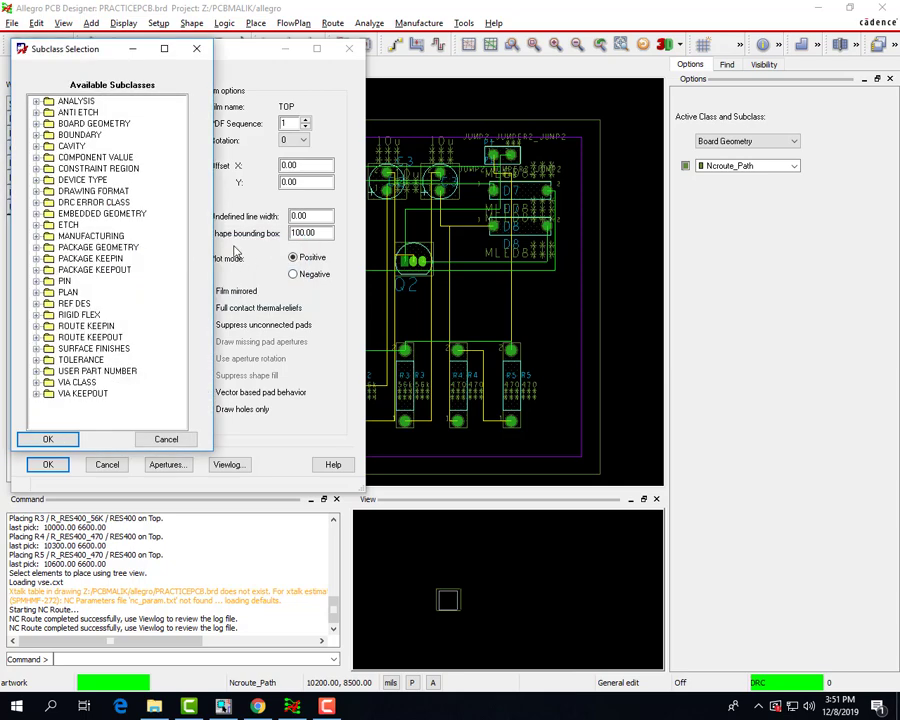
double_click(88, 124)
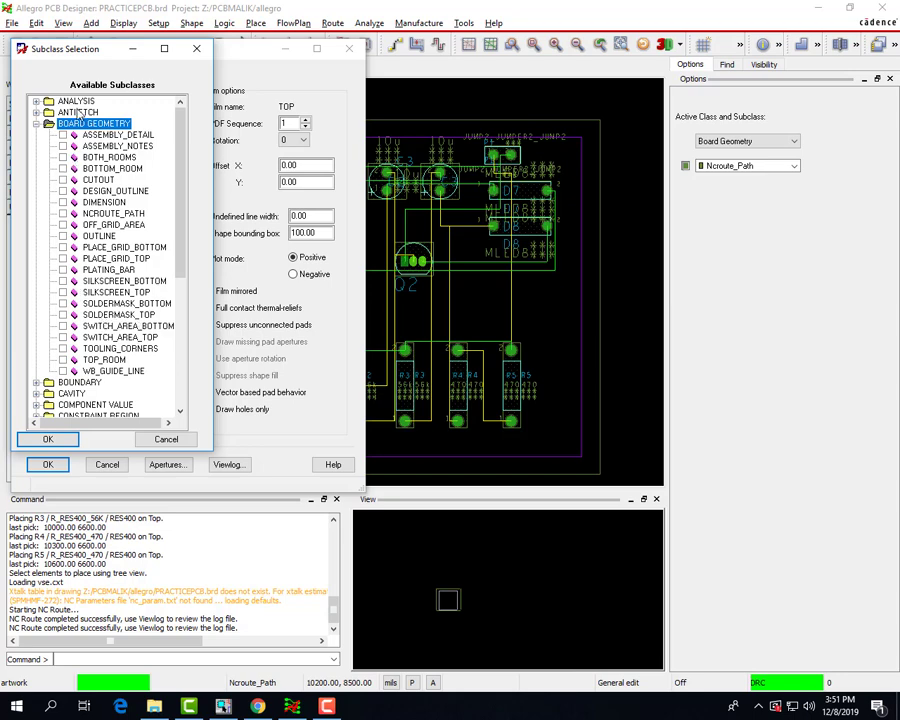
click(62, 316)
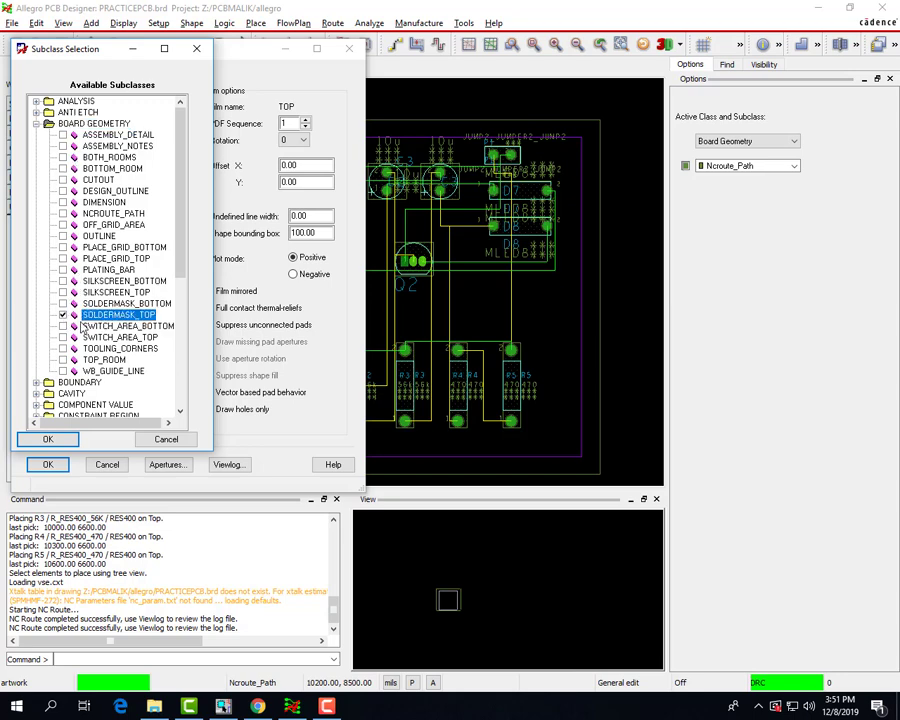
Include the SOLDERMASK_TOP subclasses of Package Geometry and Pin in the film.
scroll(90, 240, down, 7)
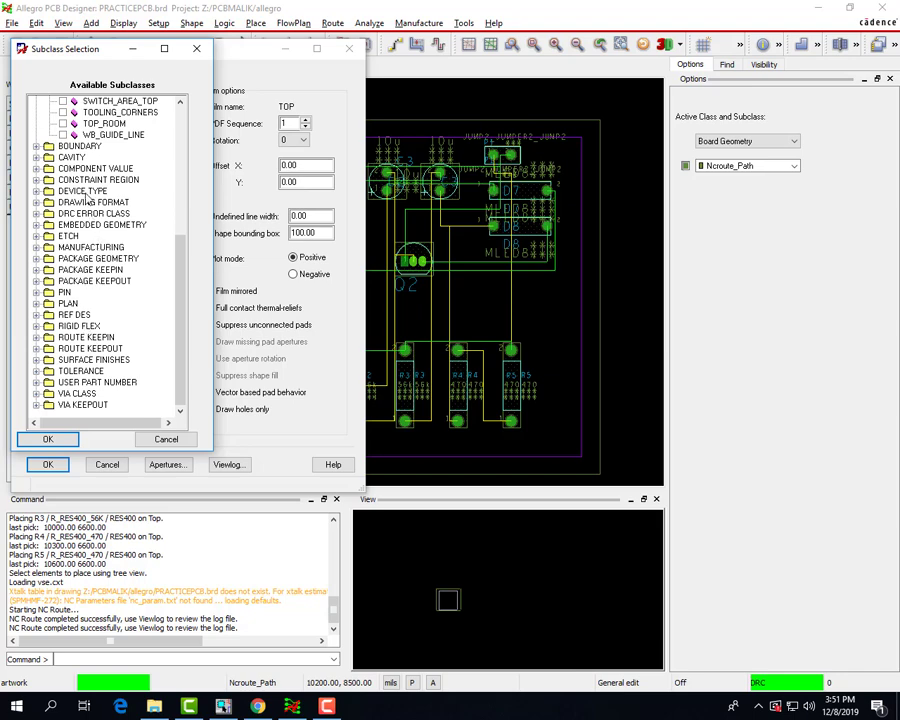
double_click(112, 260)
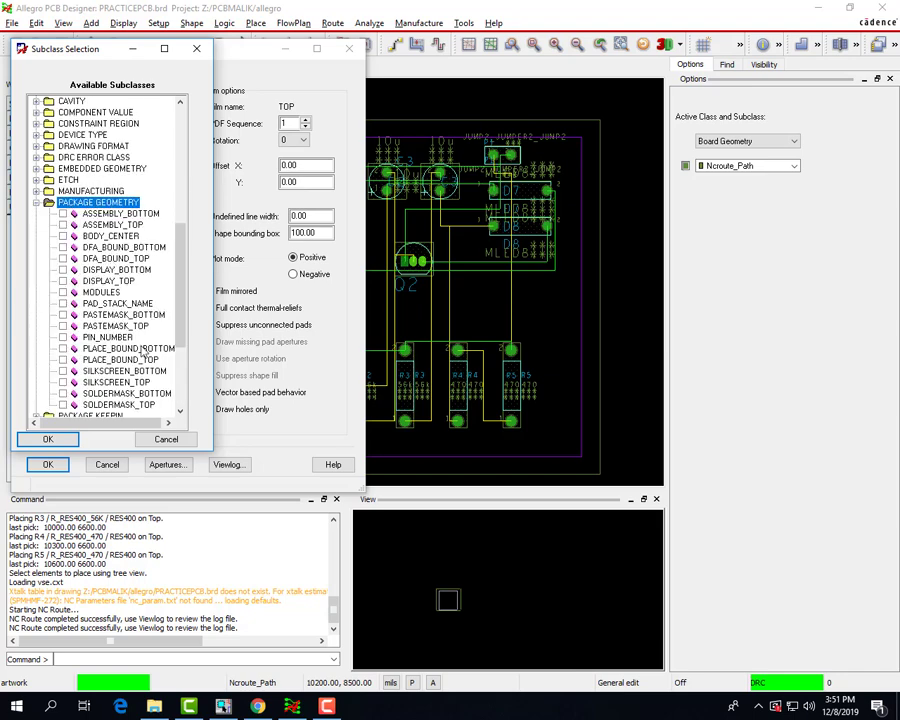
scroll(125, 320, down, 3)
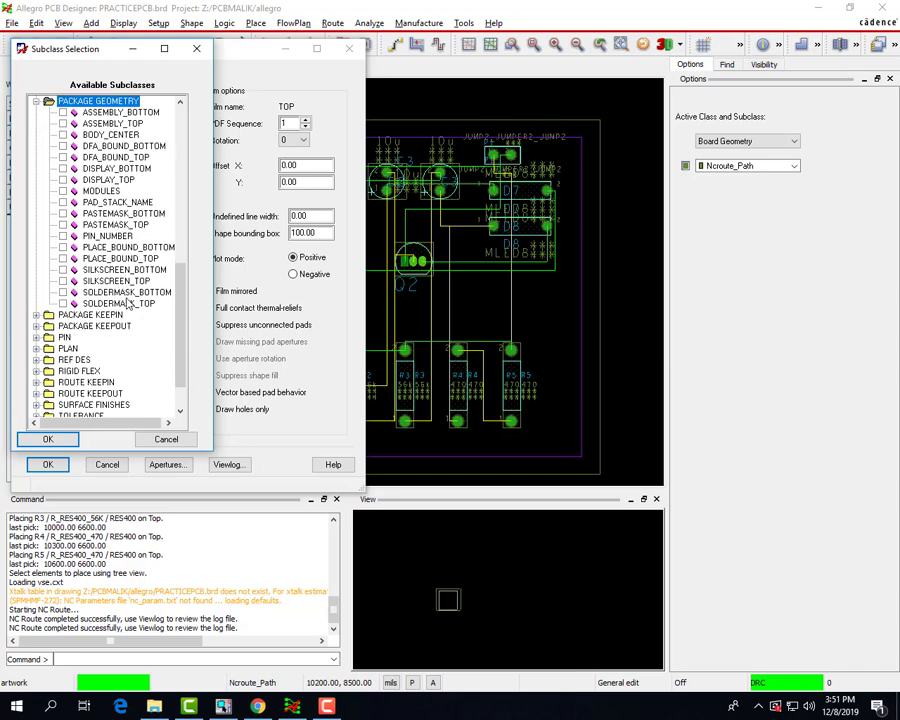
click(63, 303)
scroll(72, 307, down, 1)
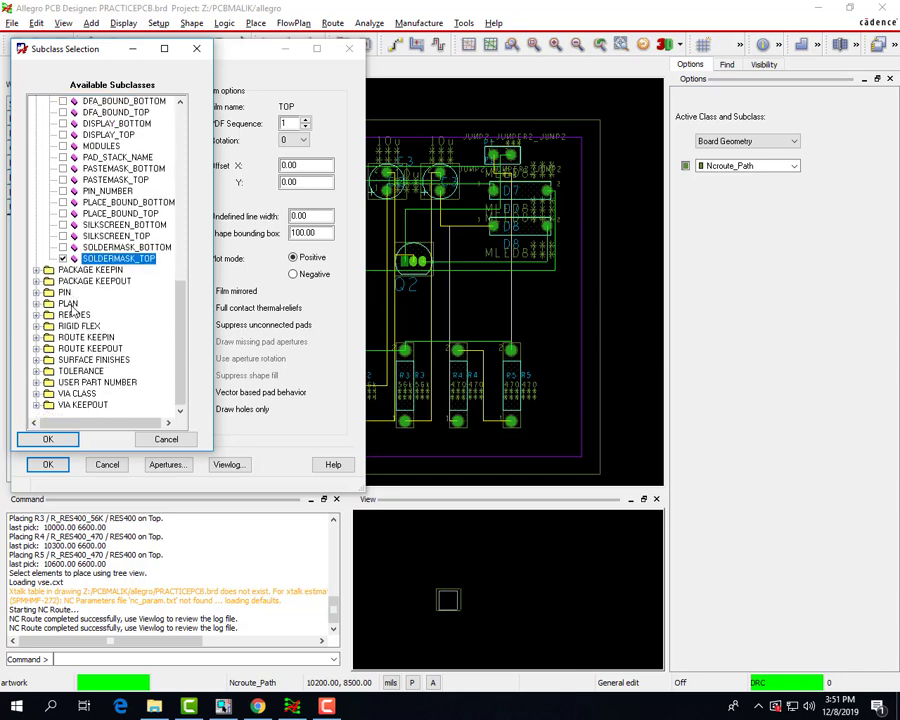
double_click(64, 293)
scroll(70, 305, down, 2)
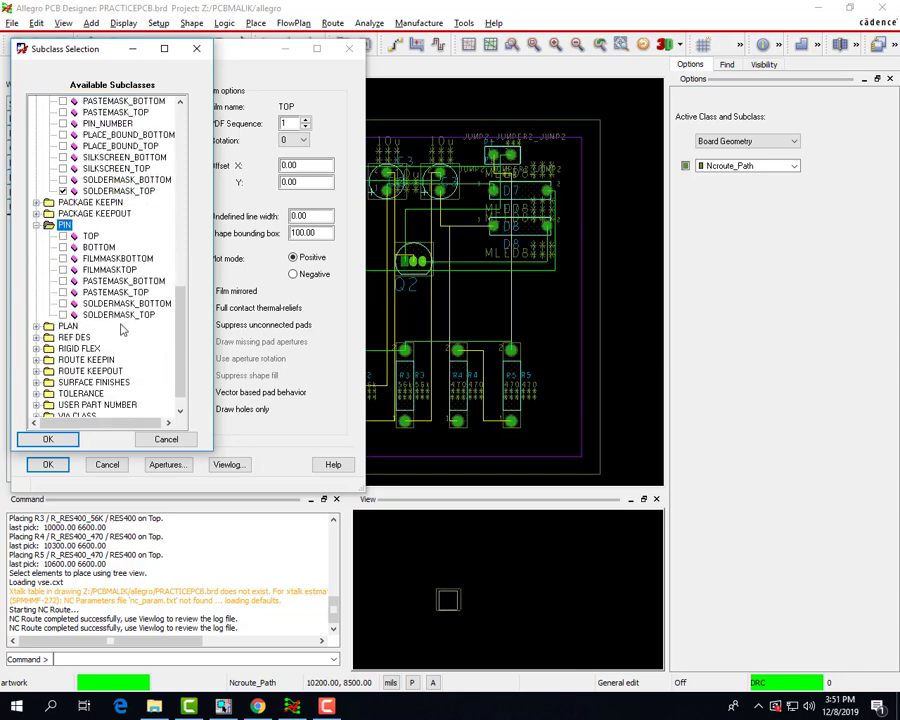
click(63, 315)
Include the Via Class SOLDERMASK_TOP subclass, accept the selection and review the contents of the Soldermask_Top film.
scroll(63, 316, down, 1)
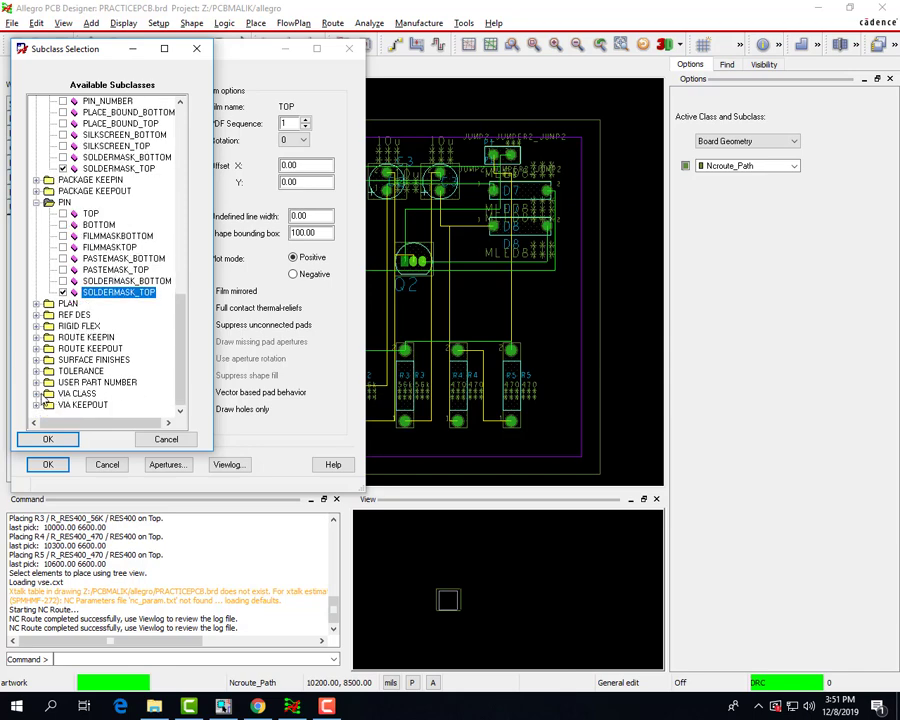
double_click(76, 393)
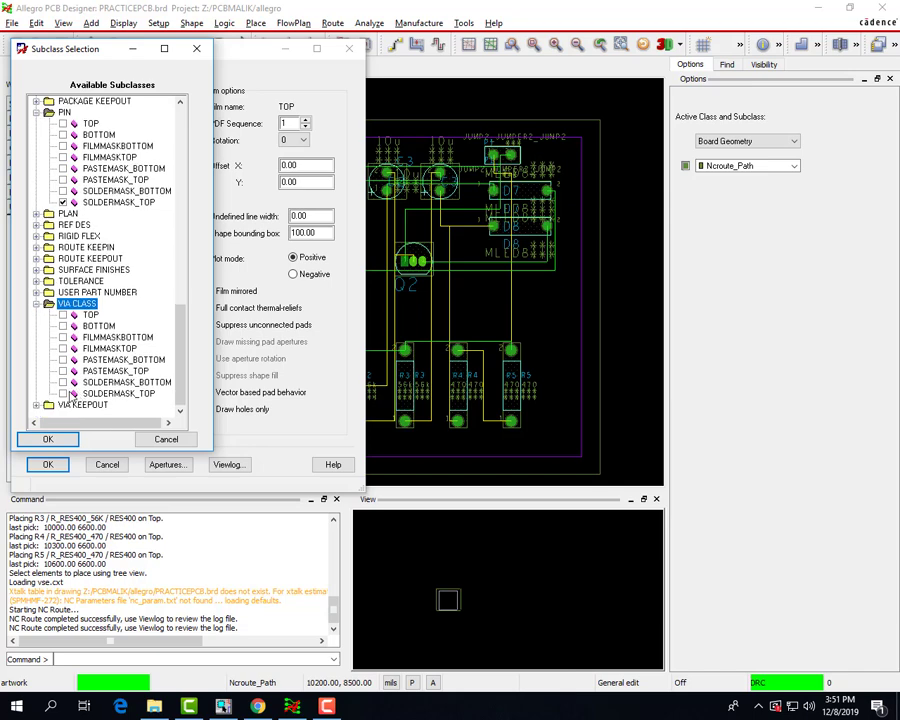
click(64, 394)
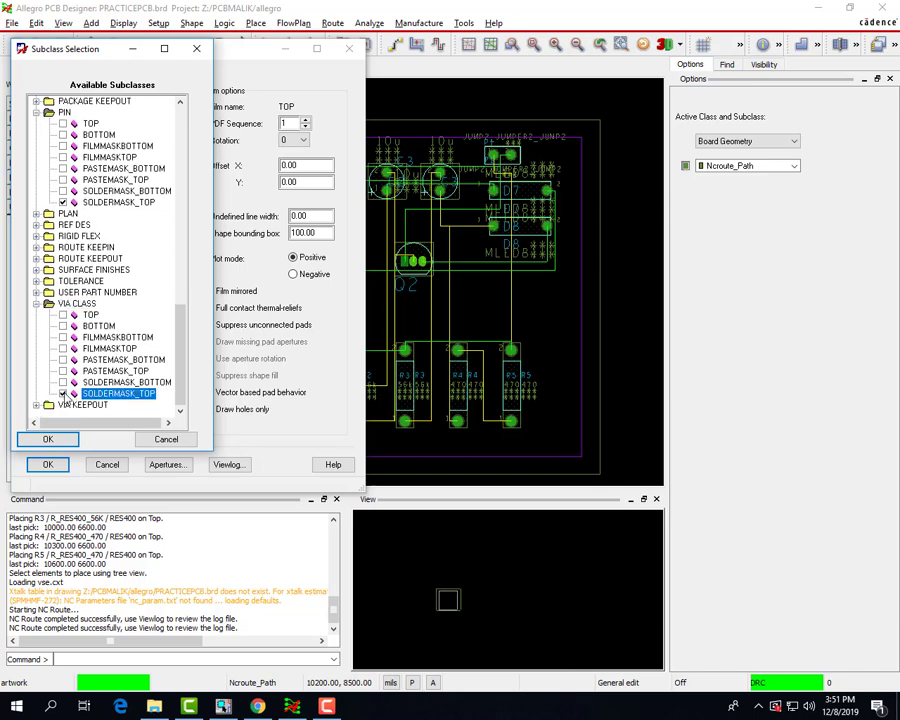
click(61, 444)
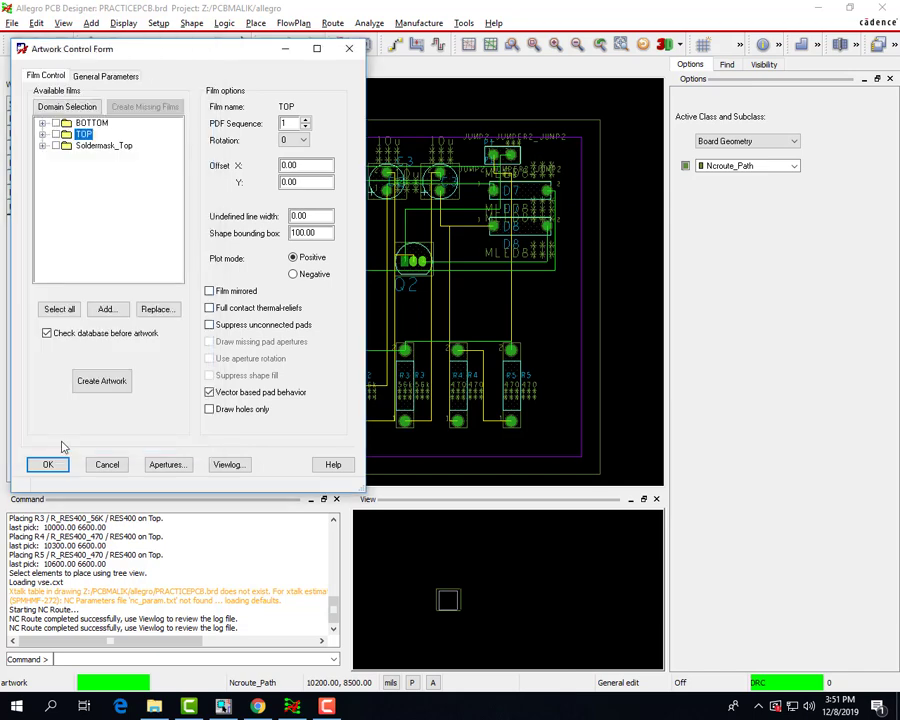
click(108, 147)
double_click(110, 147)
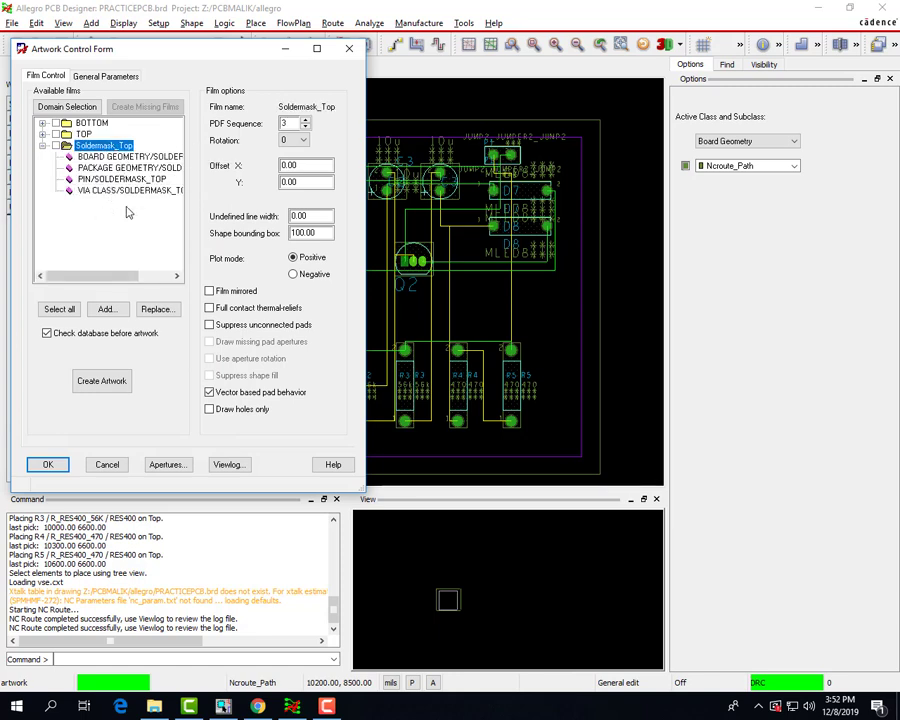
double_click(107, 148)
Manually add a film named Soldermask_Bottom and include the Board Geometry SOLDERMASK_BOTTOM subclass.
right_click(105, 148)
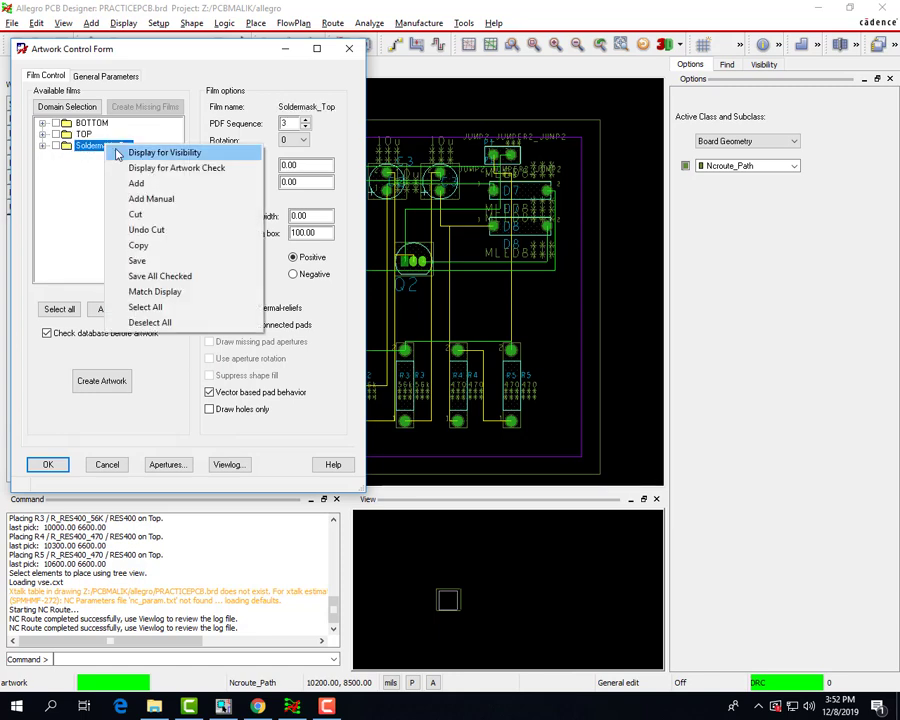
click(162, 199)
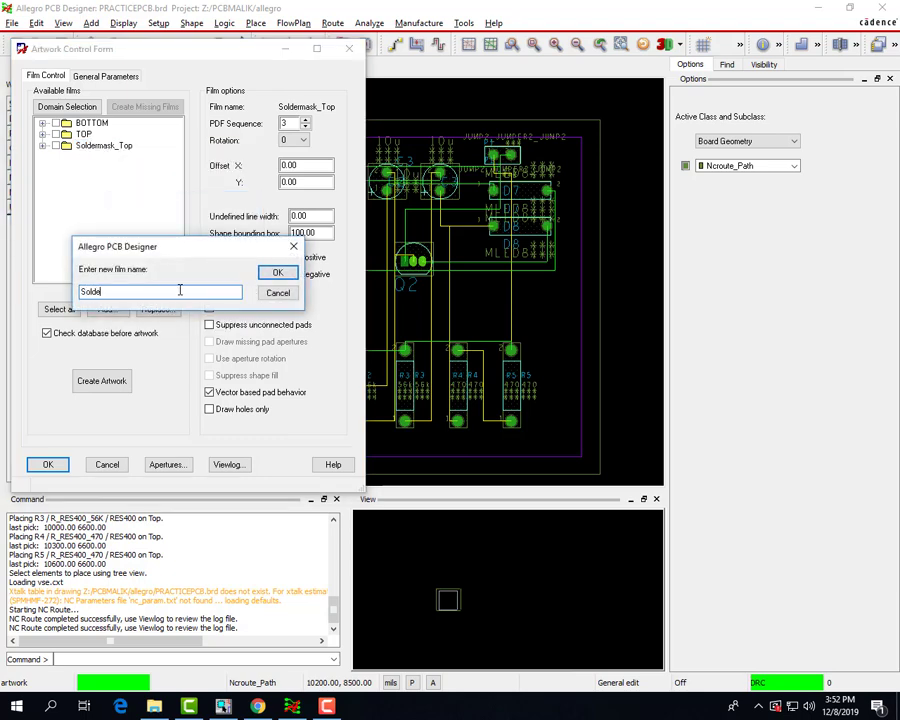
text(Soldermask_Bottom)
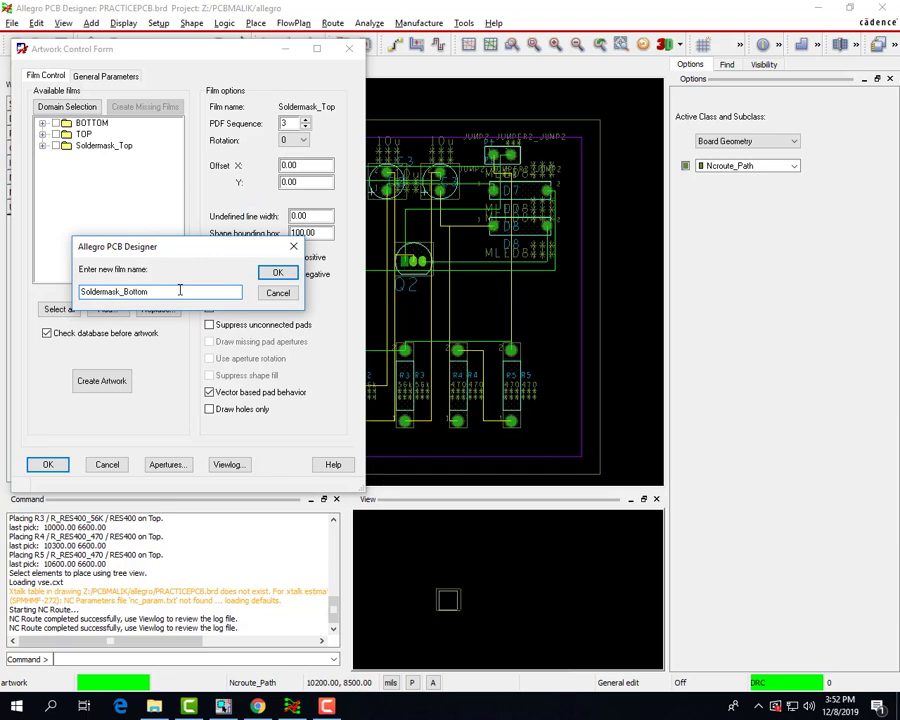
key(Return)
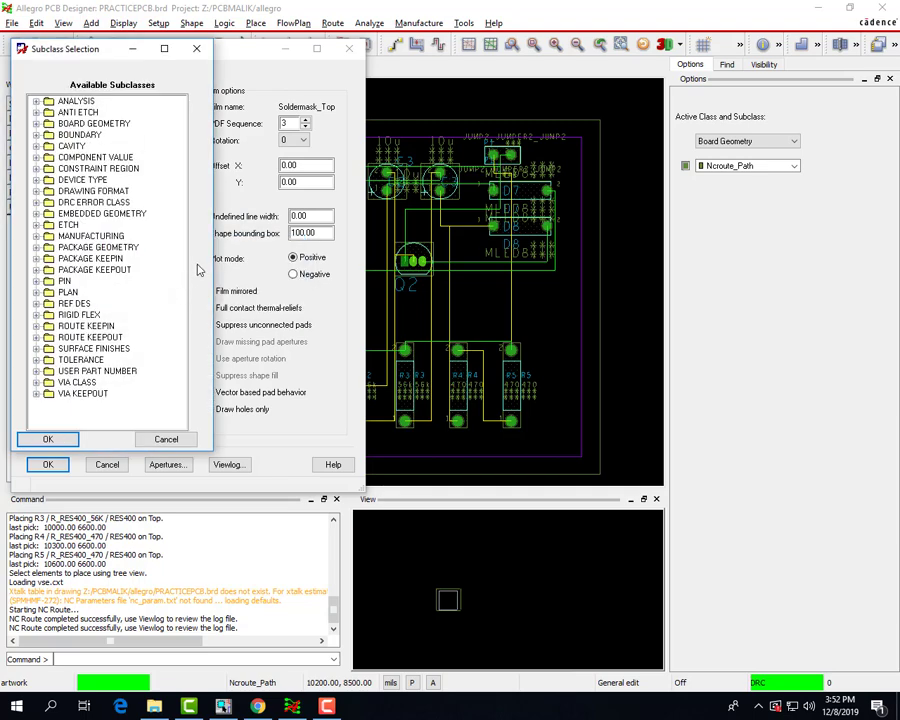
double_click(78, 124)
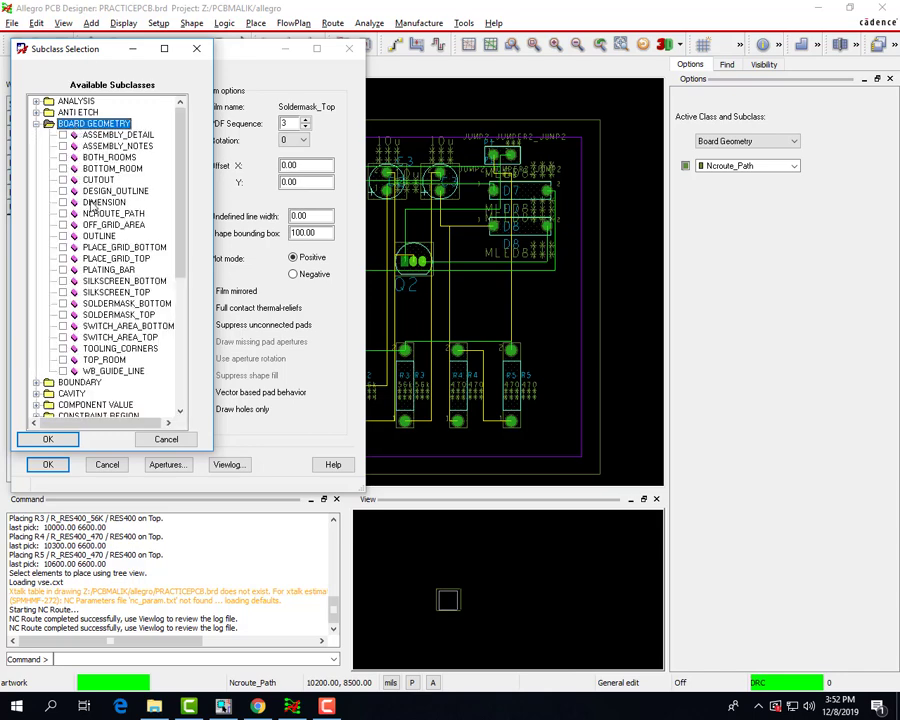
click(62, 303)
Include the SOLDERMASK_BOTTOM subclasses of Package Geometry and Pin in the Soldermask_Bottom film.
scroll(62, 308, down, 6)
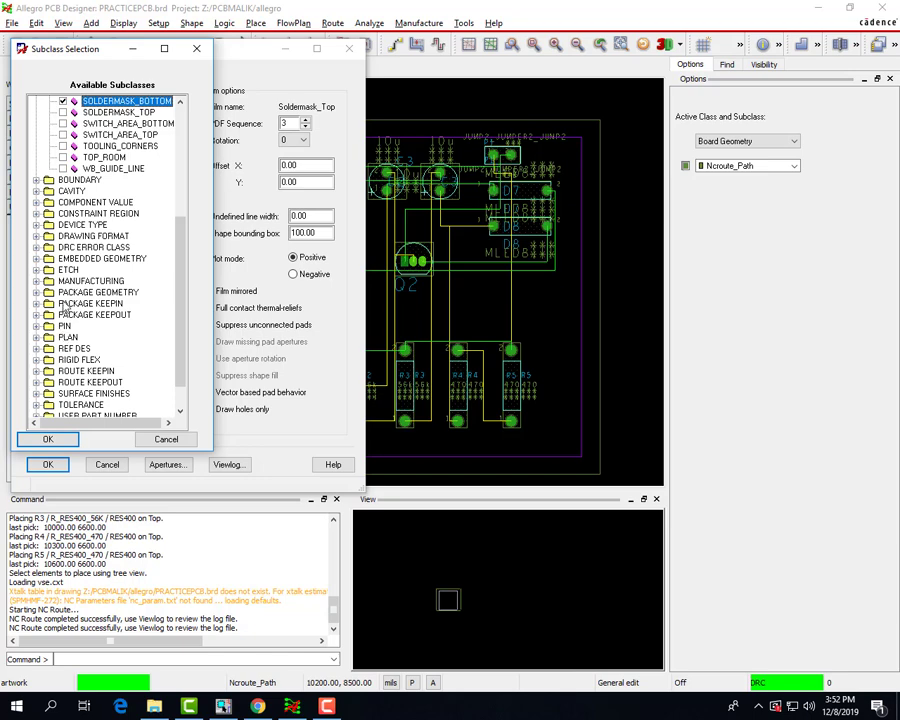
double_click(63, 293)
scroll(68, 304, down, 2)
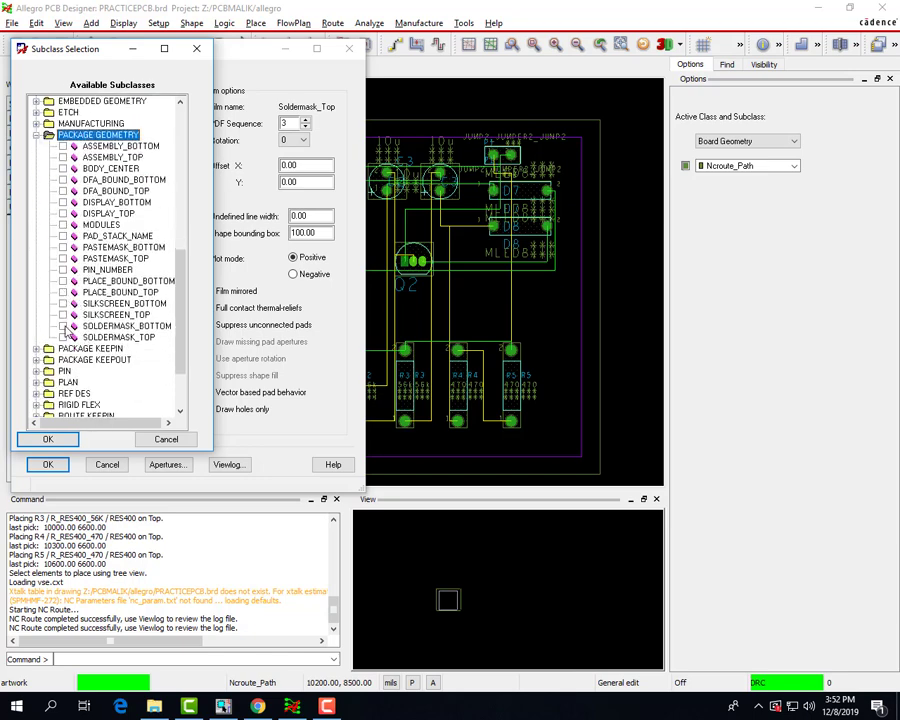
click(63, 326)
scroll(71, 340, down, 2)
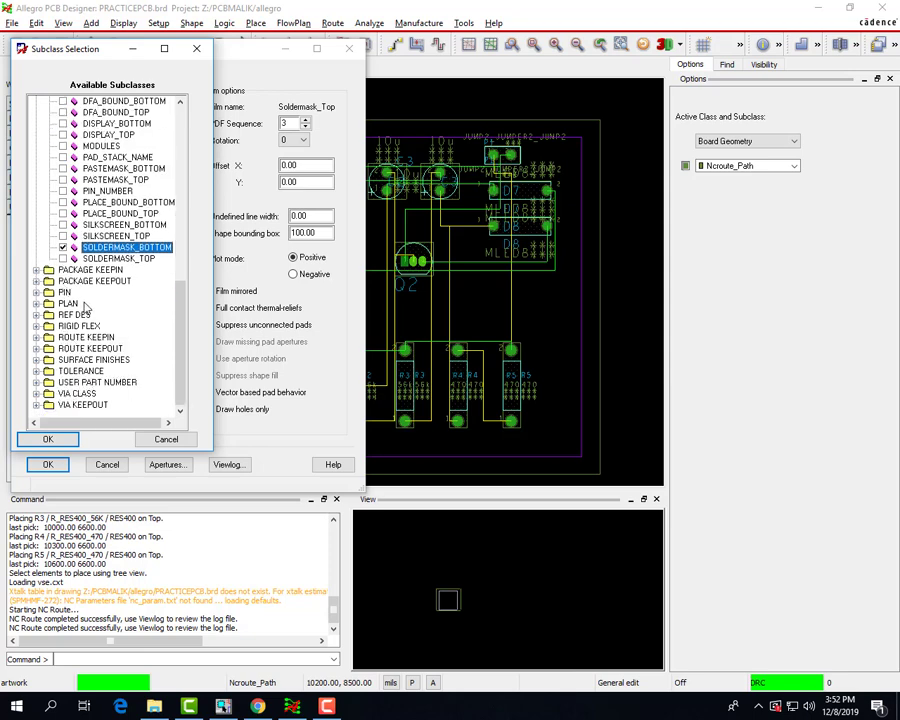
double_click(65, 296)
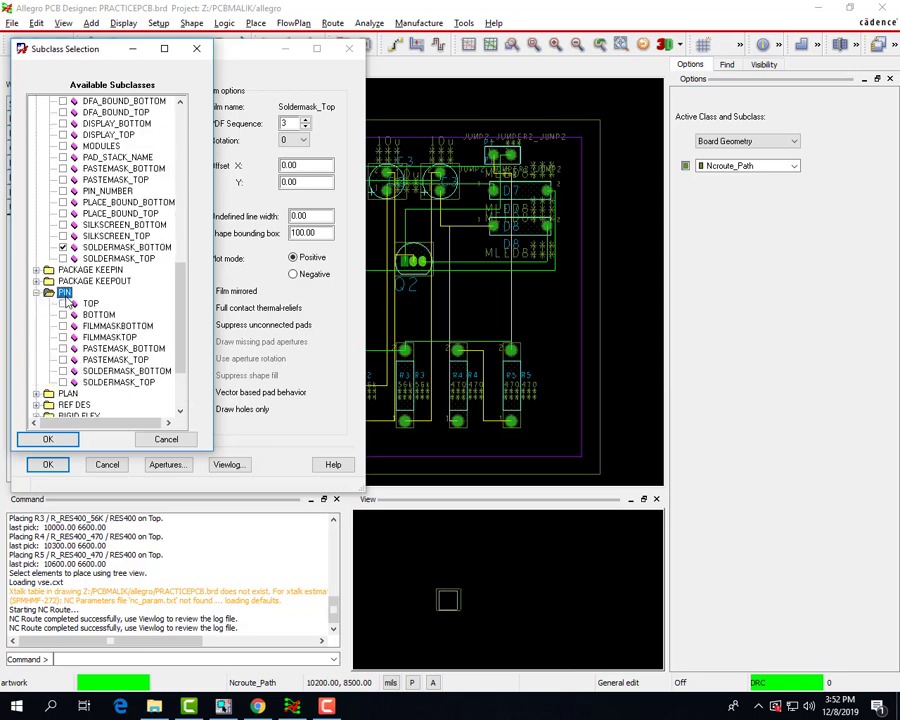
click(64, 371)
click(64, 371)
Include the Via Class SOLDERMASK_BOTTOM subclass, check the chosen subclasses and accept the selection.
scroll(64, 371, down, 3)
double_click(77, 378)
click(63, 393)
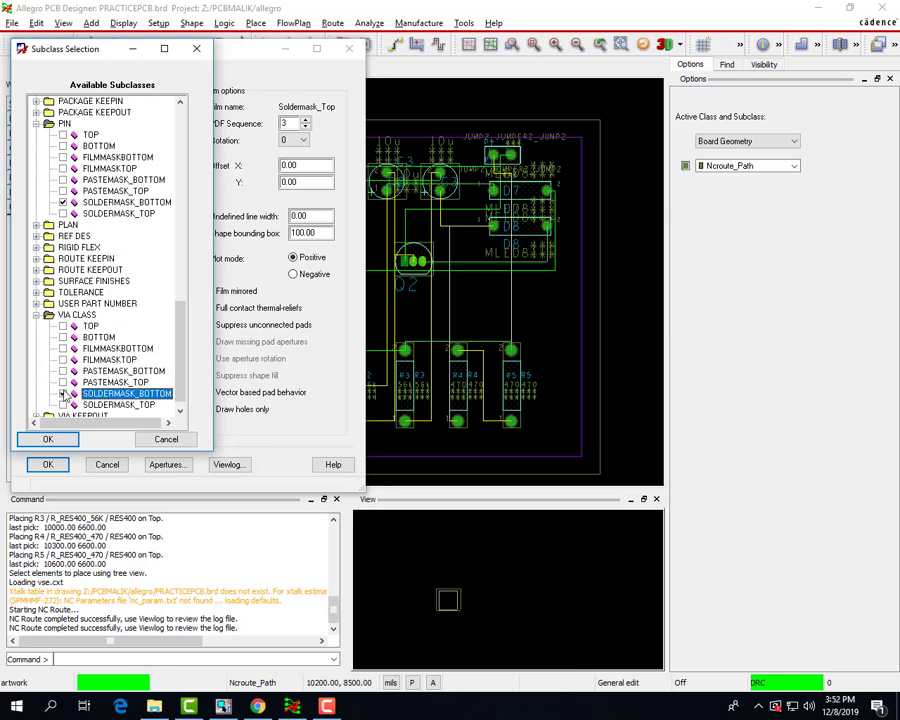
scroll(72, 385, up, 5)
scroll(70, 385, up, 3)
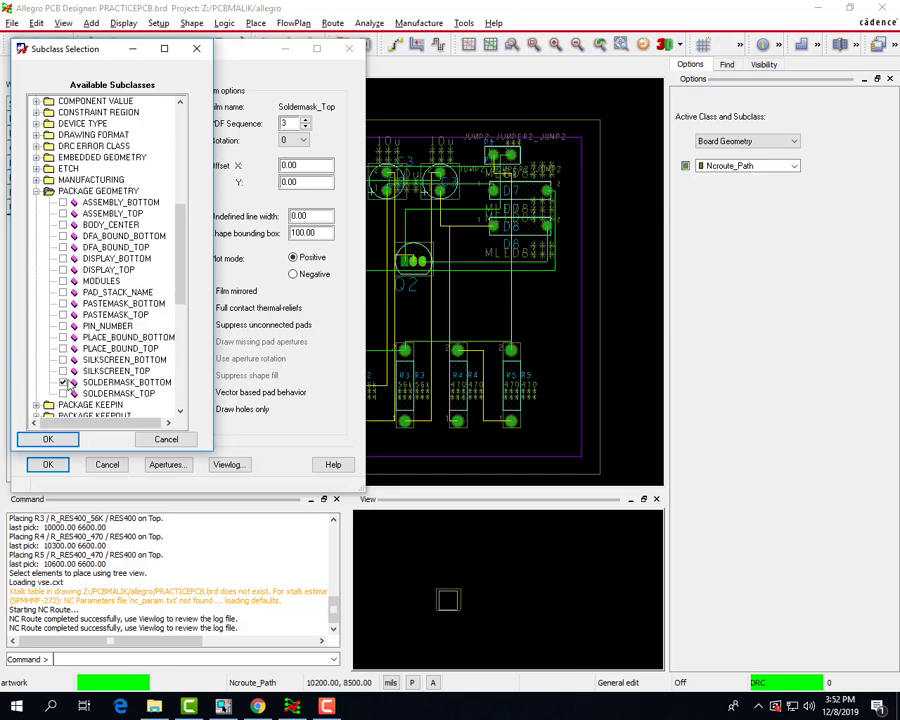
scroll(68, 387, up, 6)
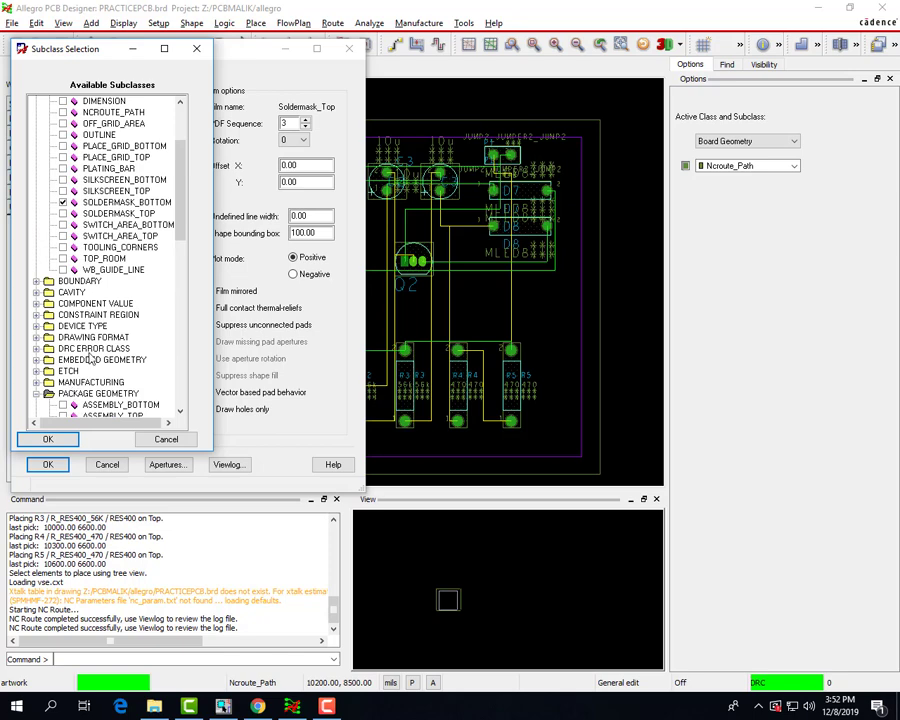
click(63, 440)
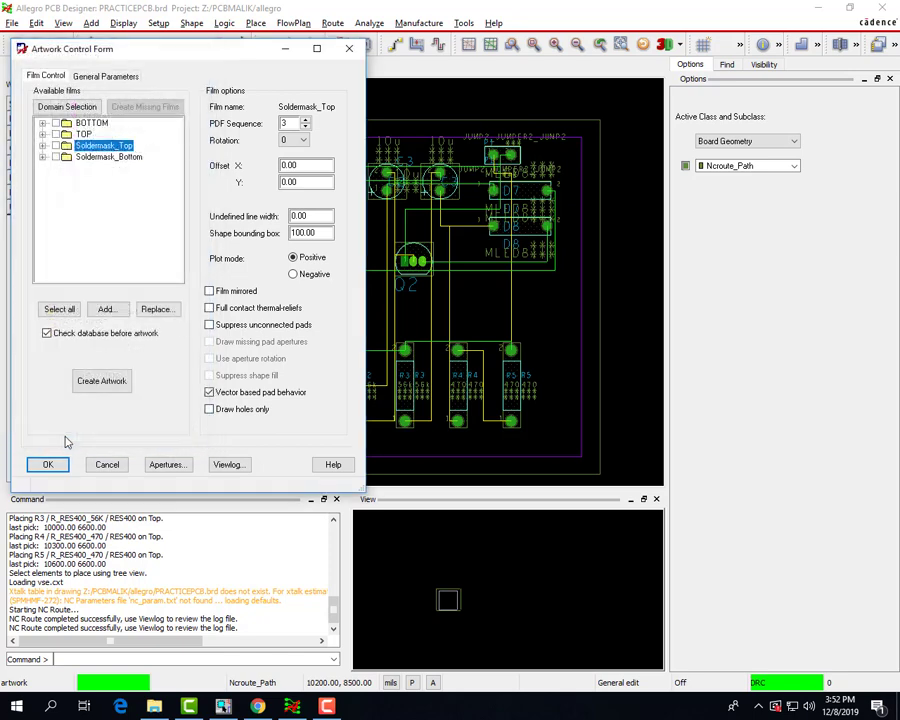
Expand the Soldermask_Bottom and Soldermask_Top films to review their contents.
double_click(110, 157)
double_click(110, 146)
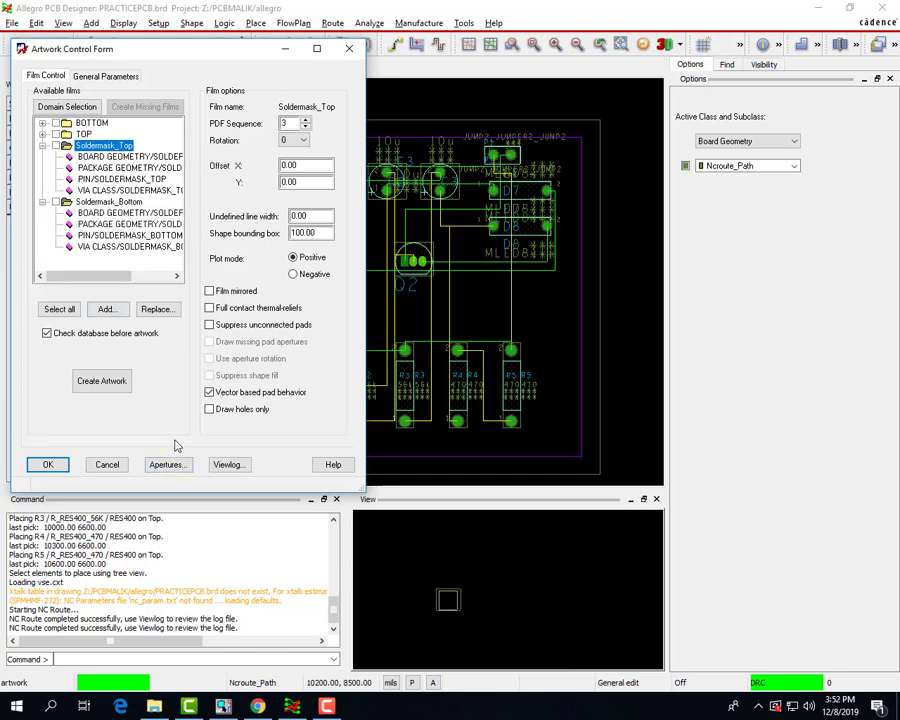
click(326, 706)
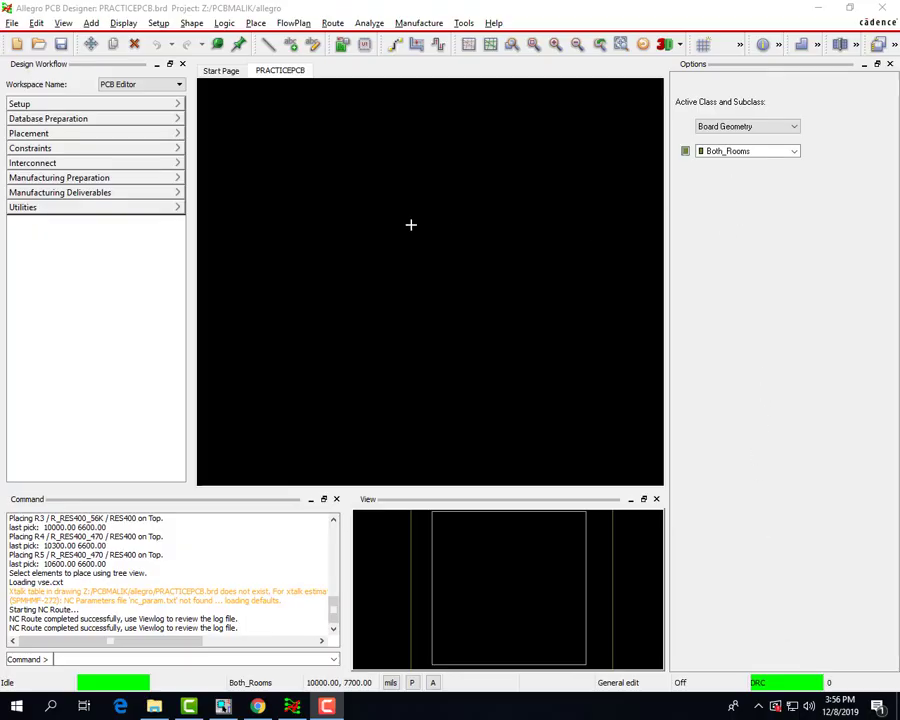
Set the active class to Manufacturing and the active subclass to Autosilk_Top.
click(768, 128)
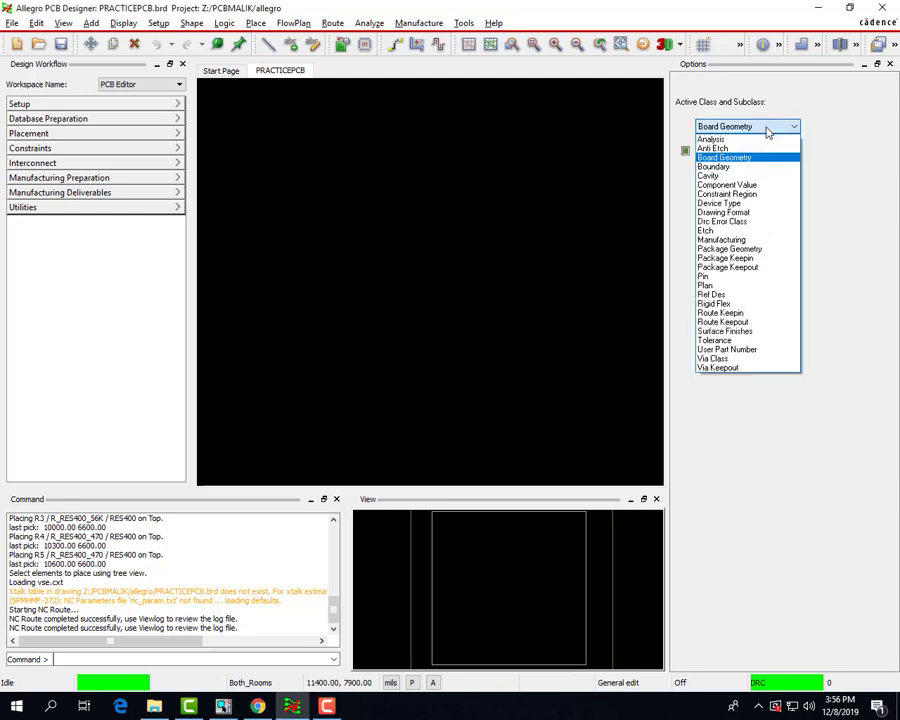
click(772, 244)
click(790, 152)
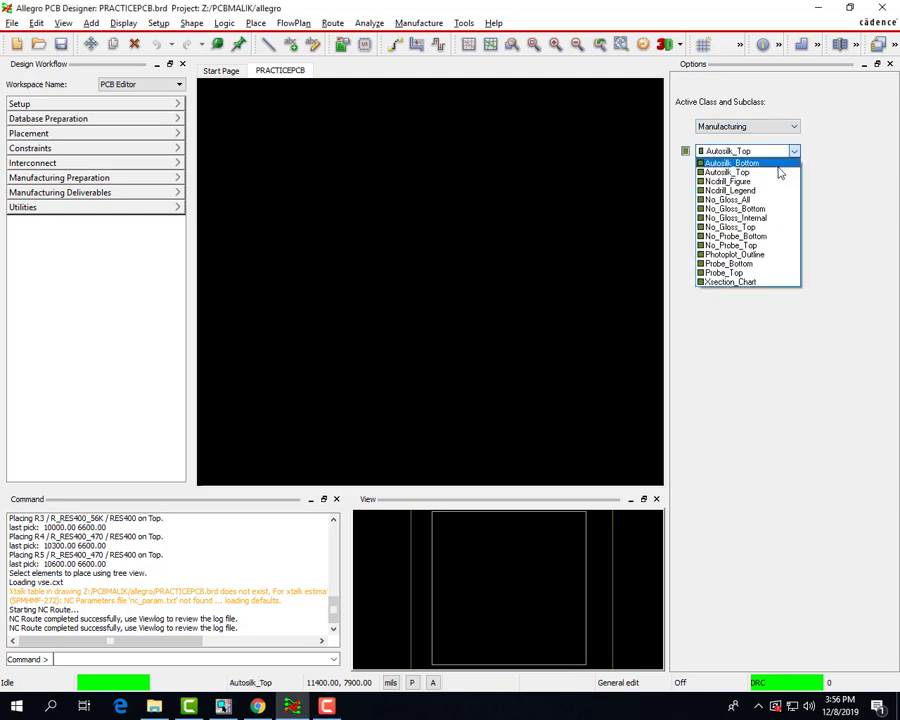
click(779, 172)
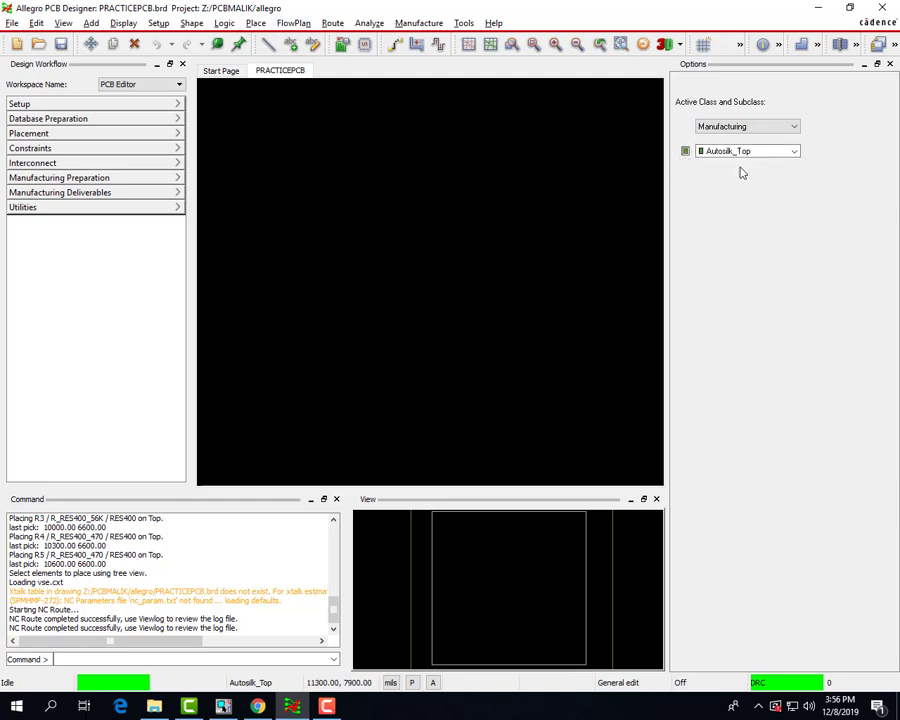
Generate the top auto silkscreen with a minimum line length of 8 and an element to pad clearance of 5.
click(424, 24)
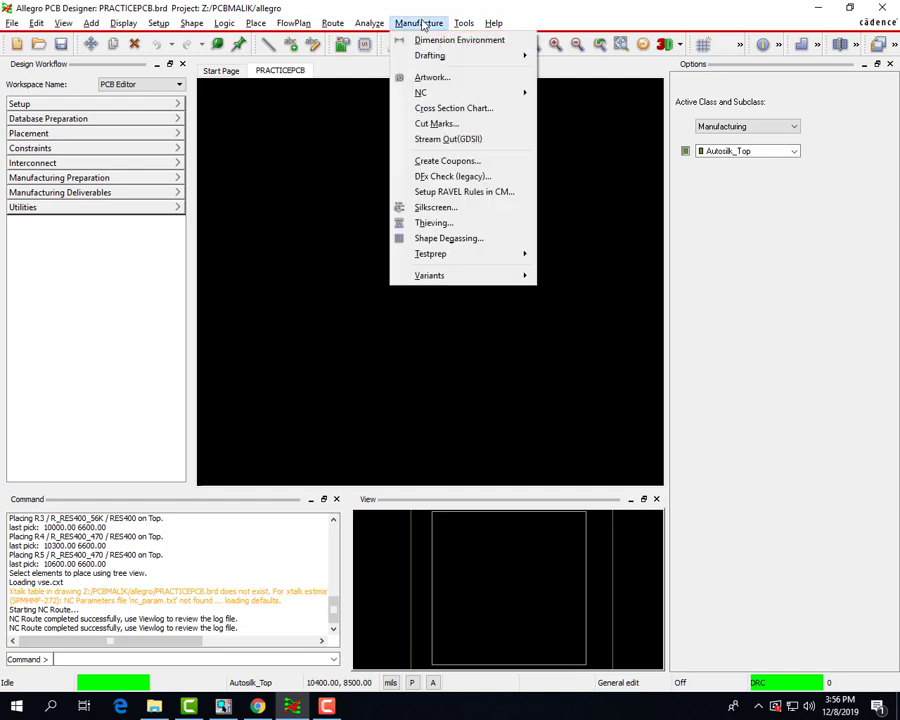
click(475, 210)
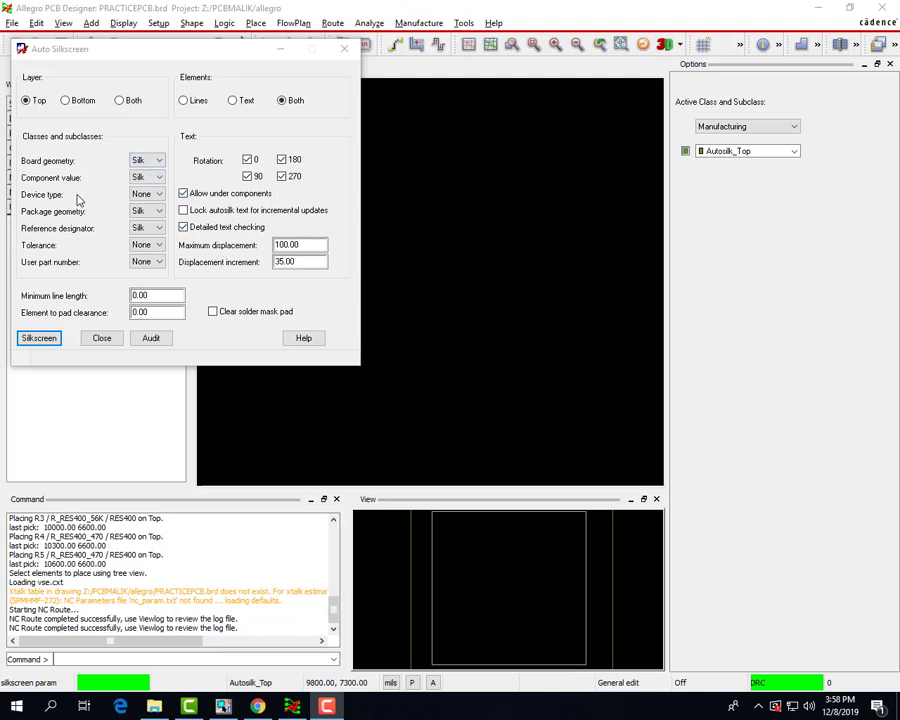
click(32, 145)
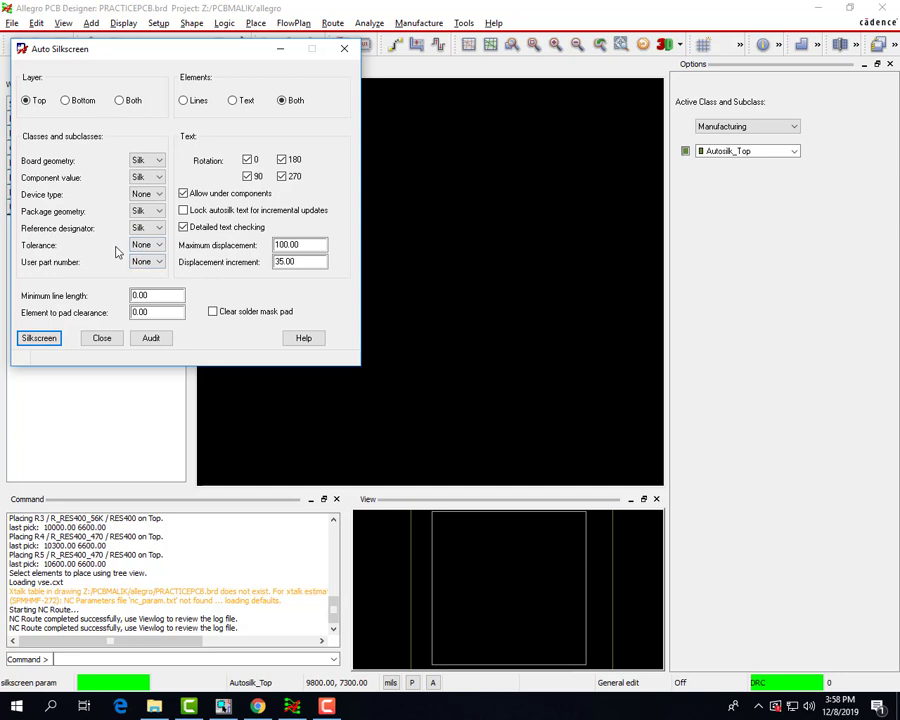
drag(137, 295, 96, 295)
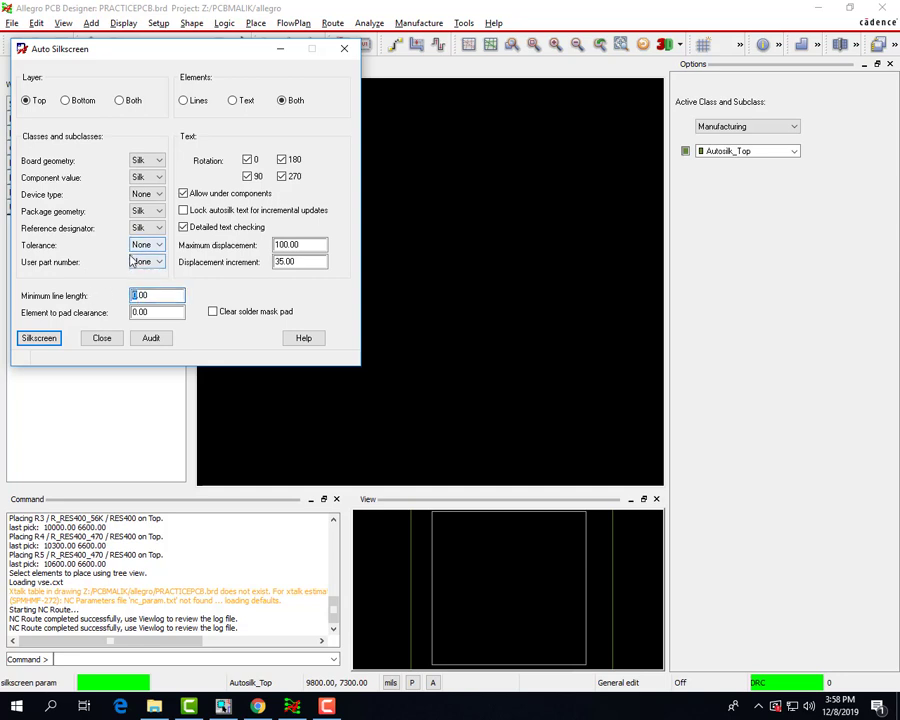
text(8)
drag(137, 312, 124, 313)
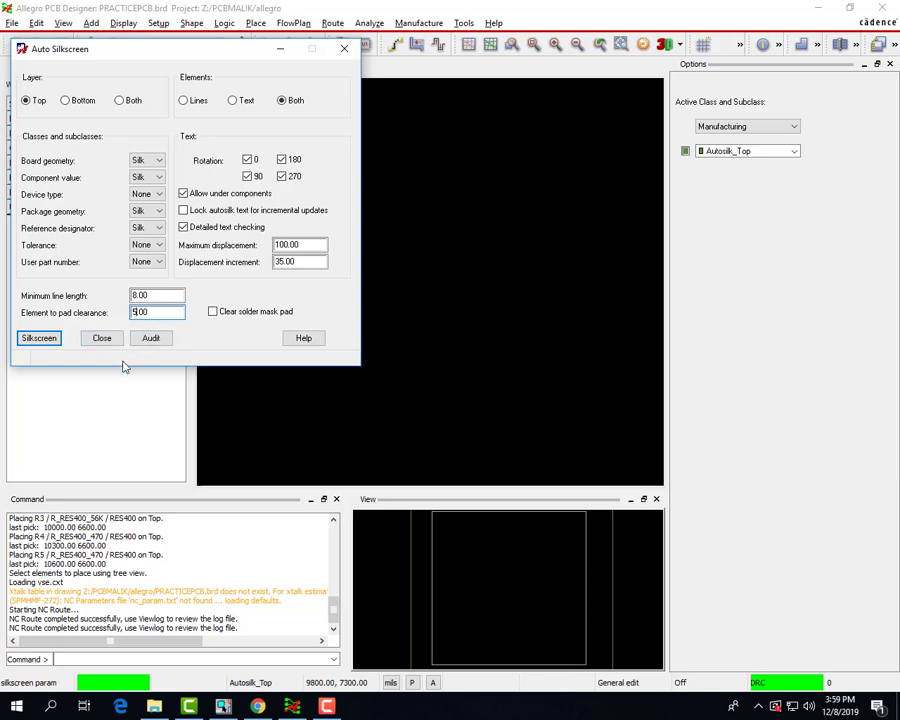
click(47, 343)
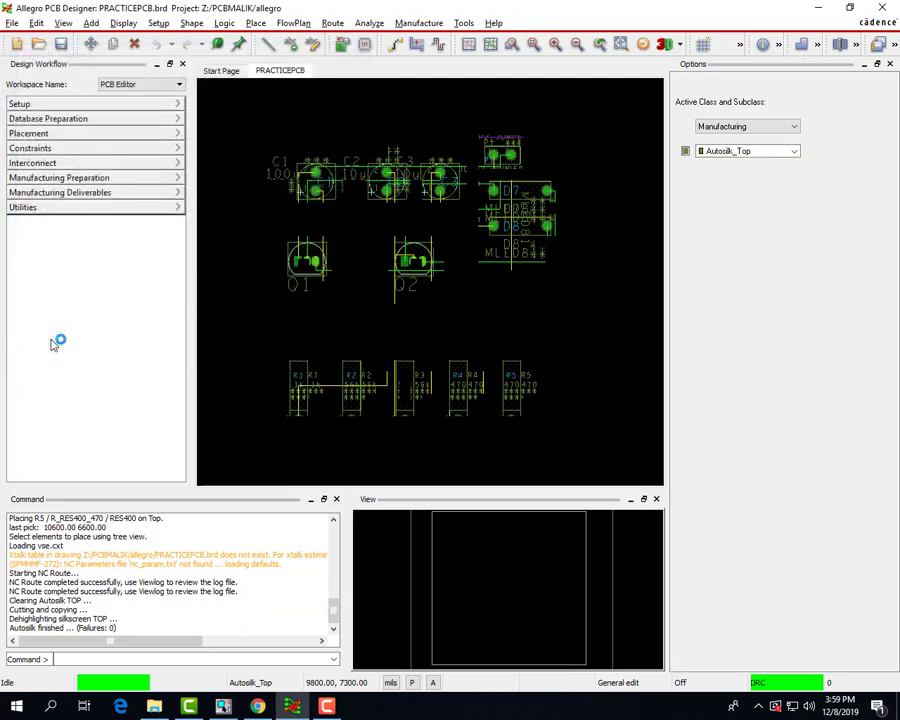
scroll(346, 258, down, 4)
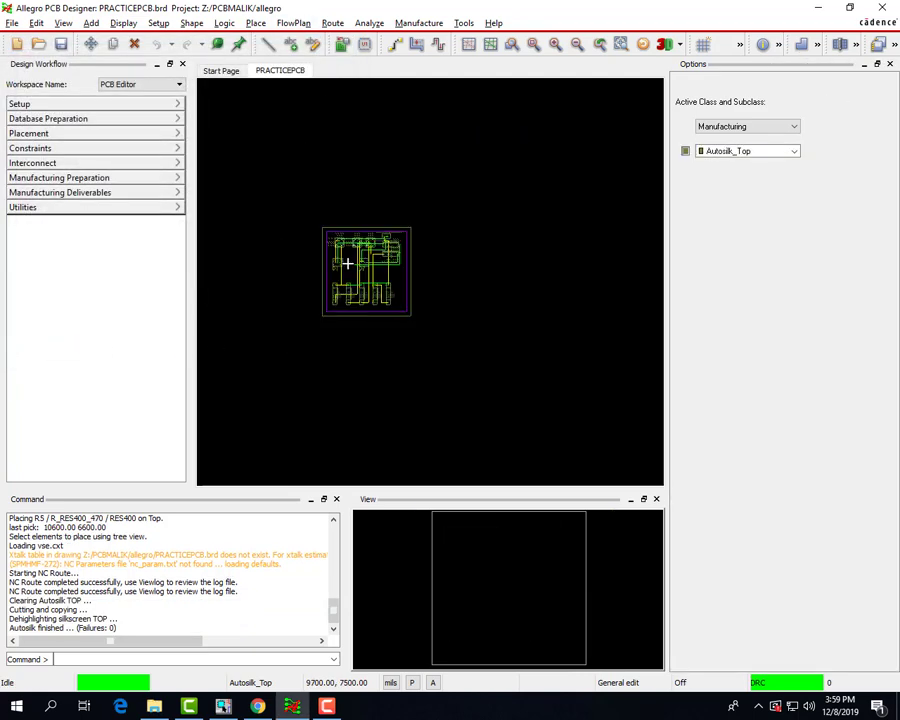
scroll(348, 280, up, 4)
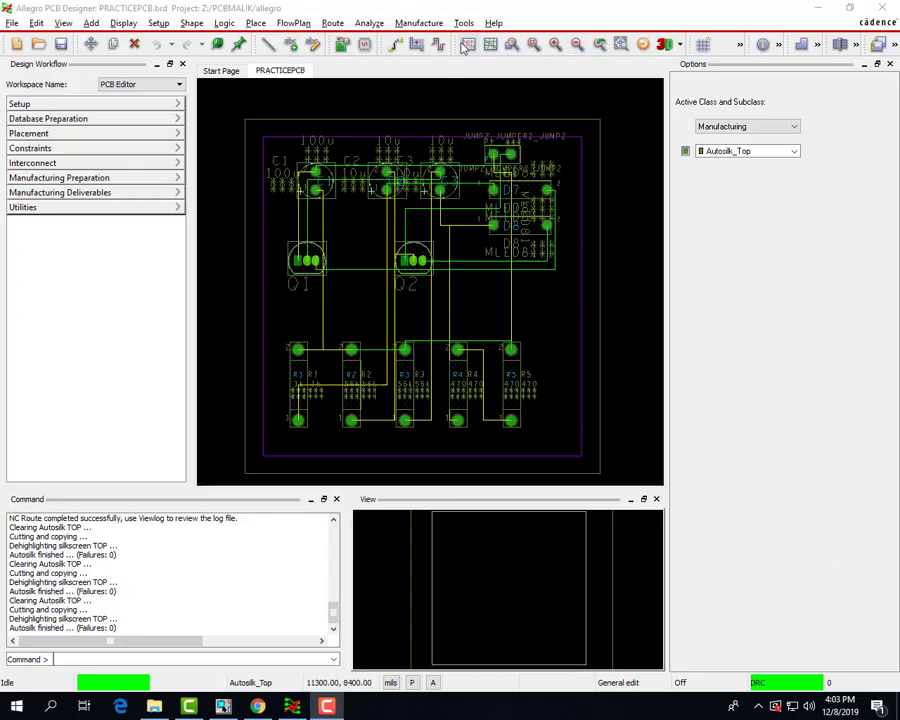
Manually add an artwork film named Silkscreen_Top.
click(420, 23)
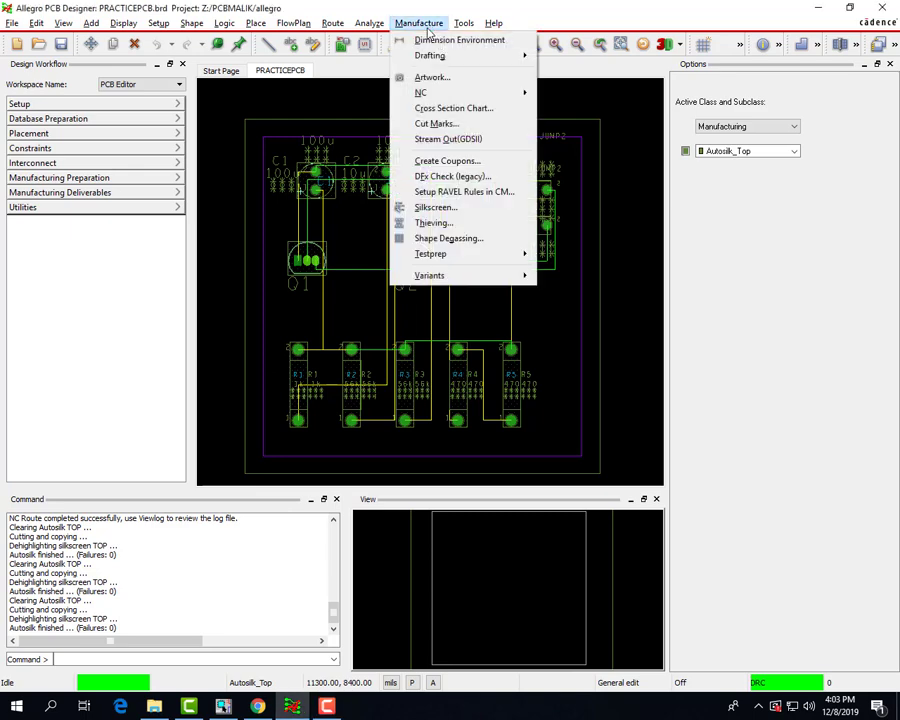
click(431, 78)
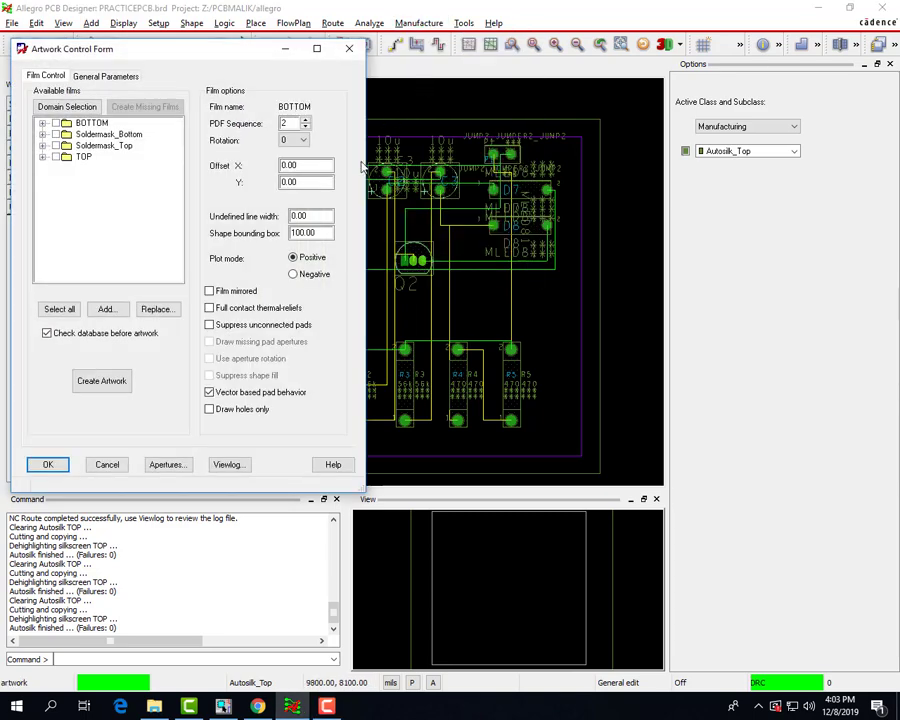
click(112, 146)
right_click(119, 146)
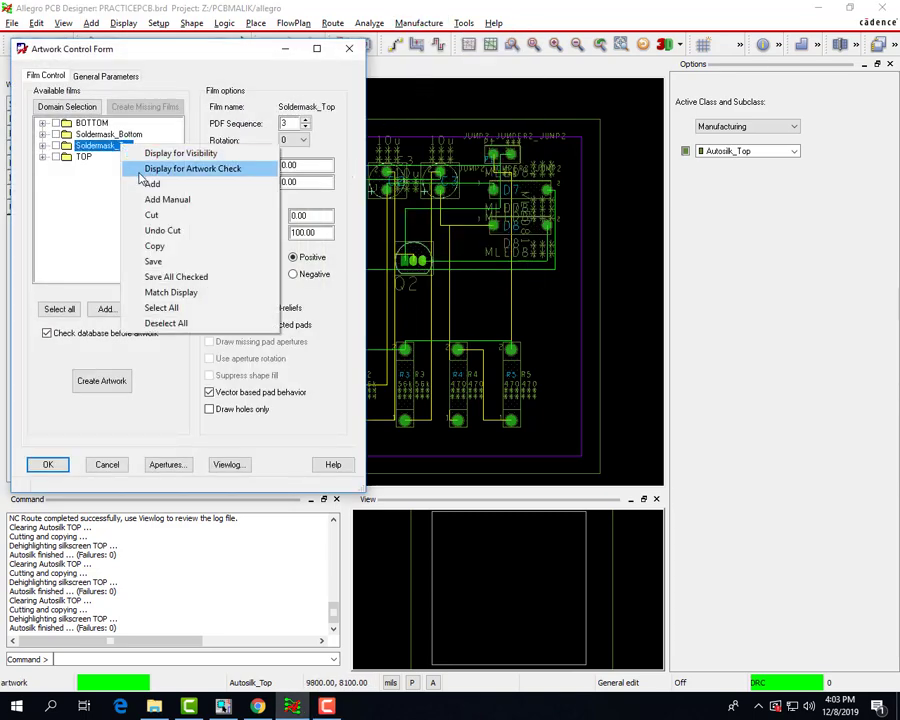
click(170, 199)
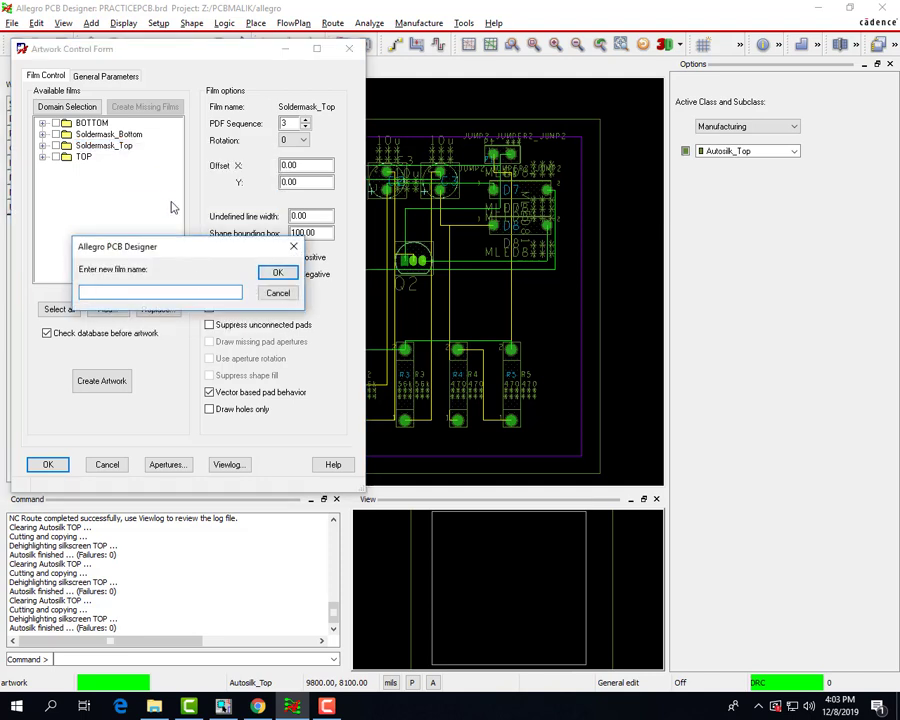
text(Silkscreen_Top)
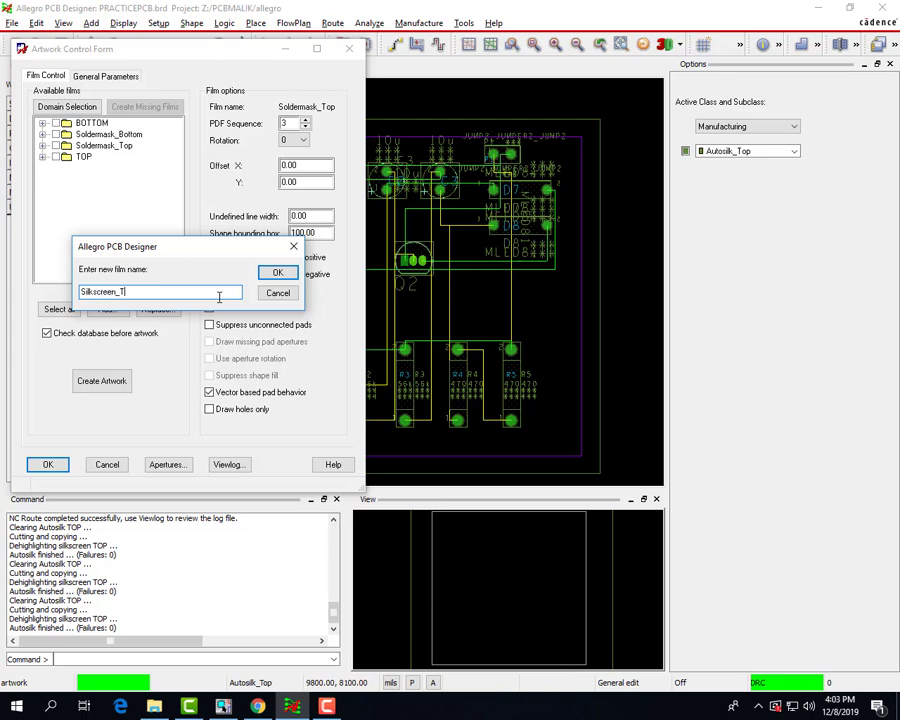
click(270, 273)
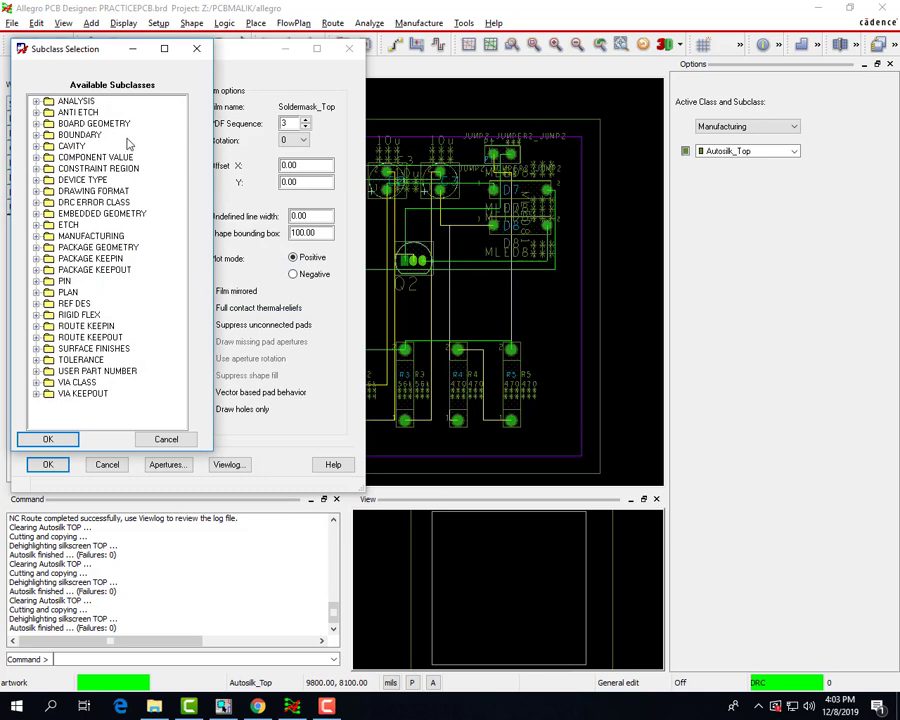
Include the Manufacturing AUTOSILK_TOP subclass in the Silkscreen_Top film.
double_click(92, 237)
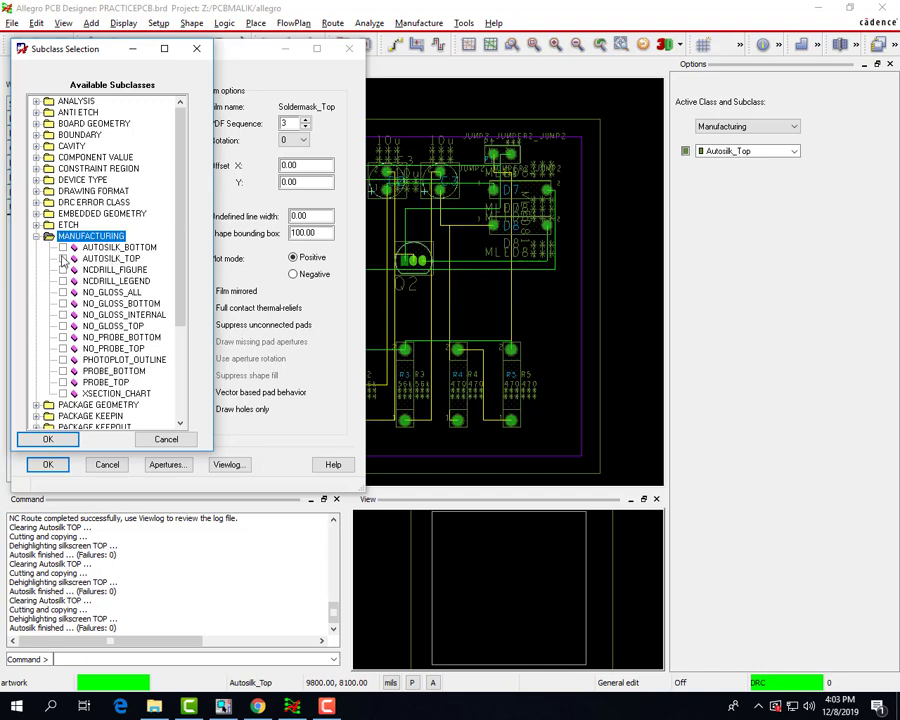
click(110, 258)
scroll(80, 293, down, 4)
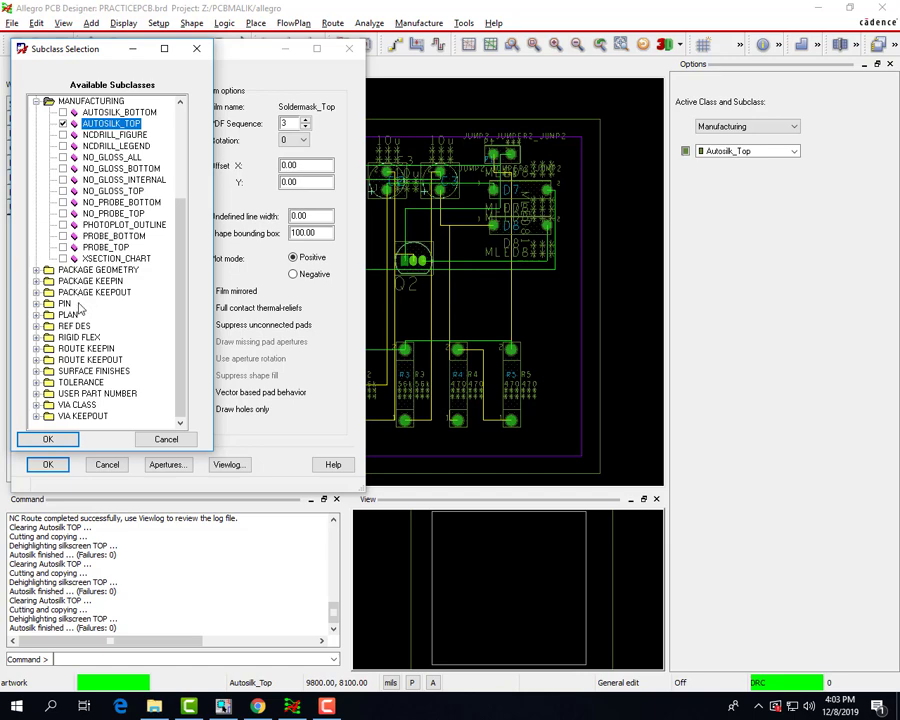
Include the SILKSCREEN_TOP subclasses of Board Geometry and Package Geometry in the Silkscreen_Top film.
scroll(74, 164, up, 4)
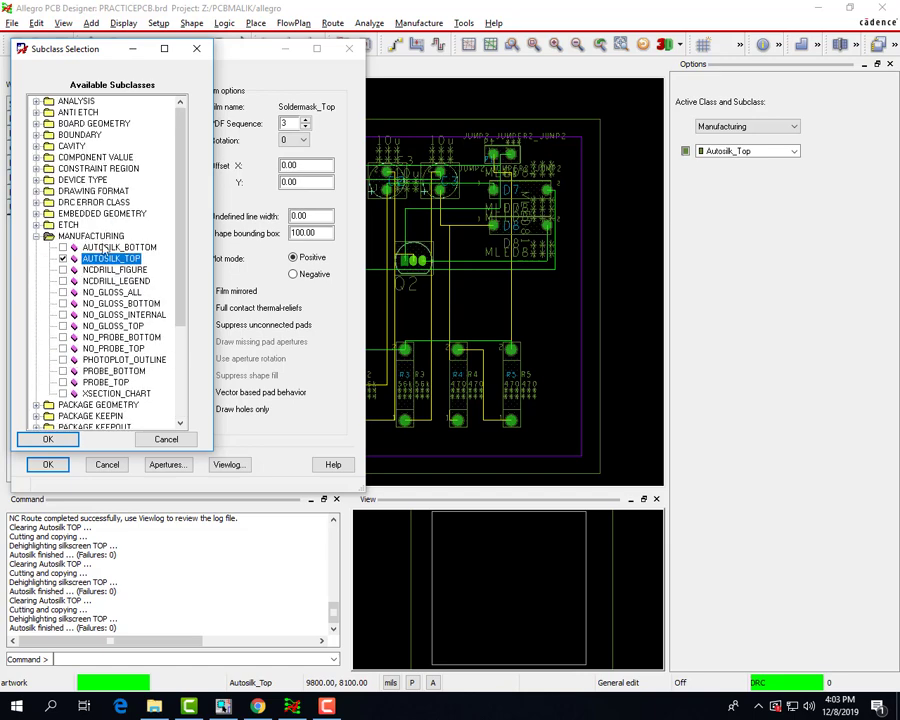
double_click(94, 126)
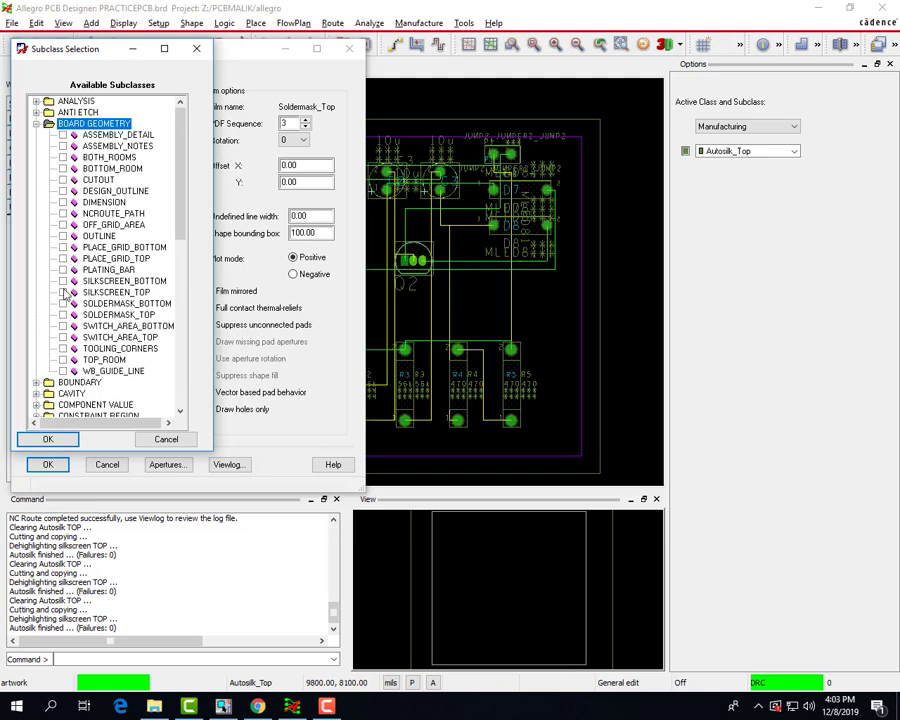
click(62, 293)
scroll(80, 296, down, 12)
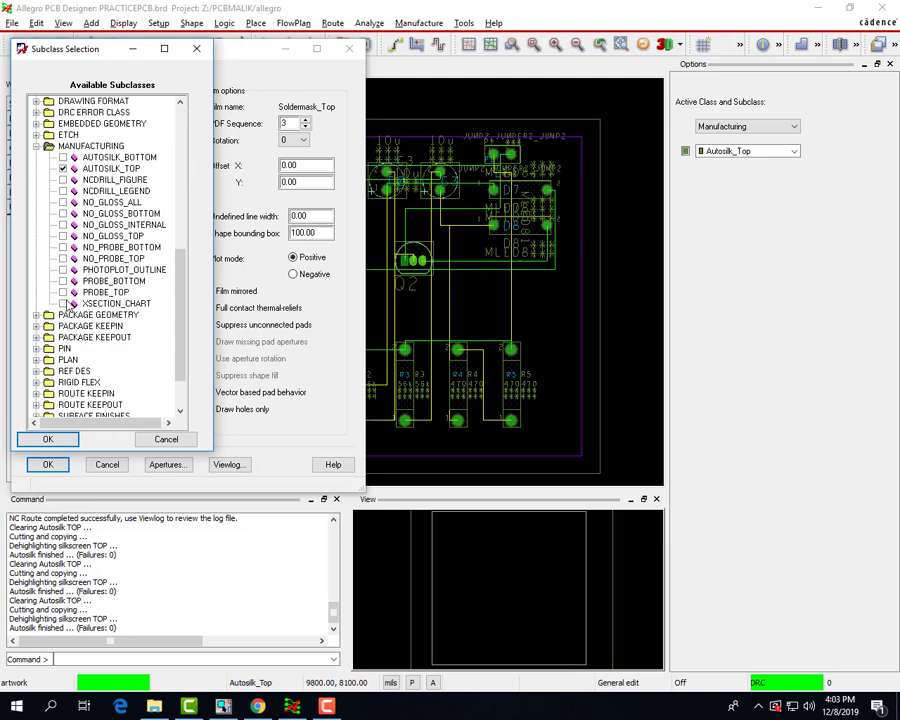
double_click(96, 260)
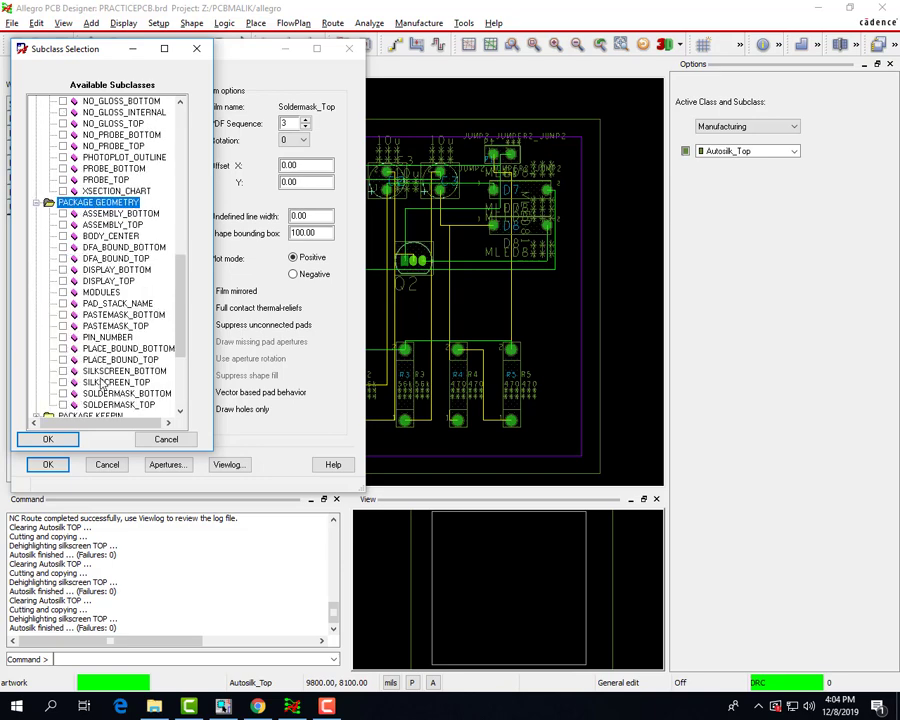
click(100, 382)
Include the Ref Des SILKSCREEN_TOP subclass in the Silkscreen_Top film and accept the artwork film setup.
scroll(80, 375, down, 5)
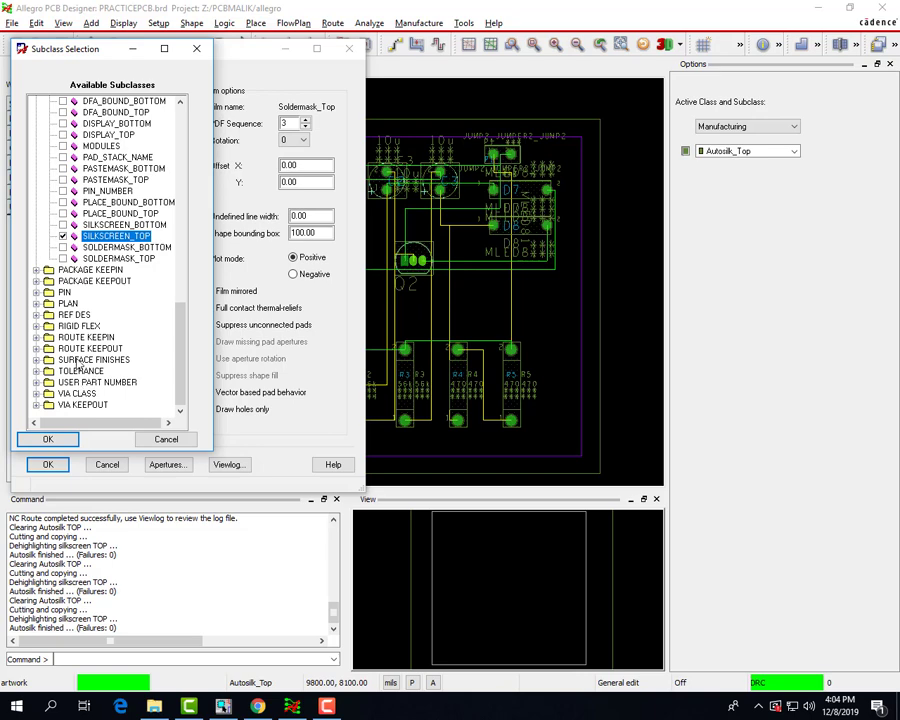
double_click(74, 314)
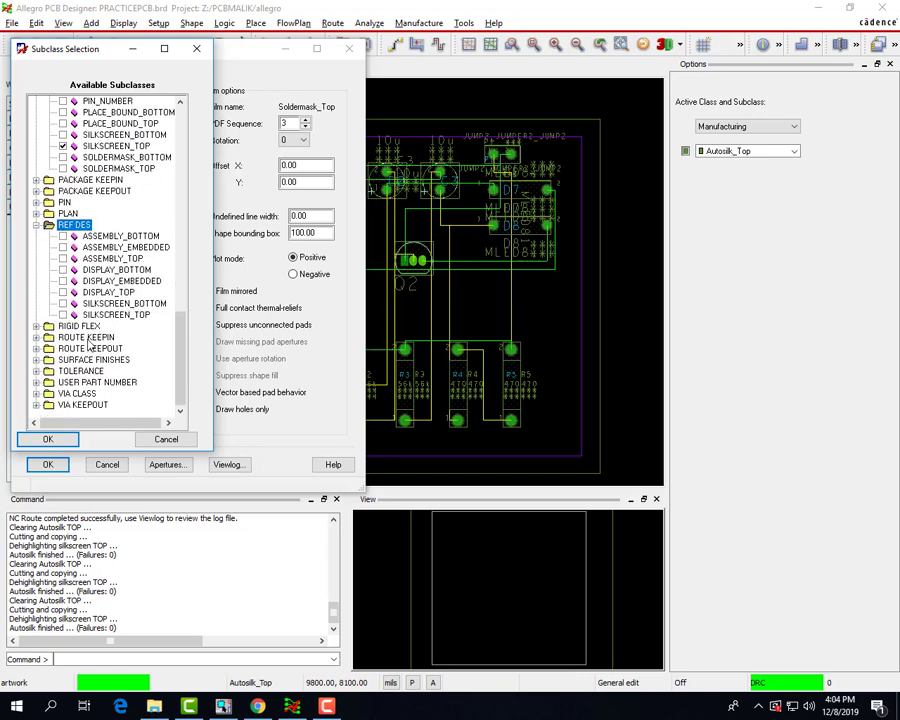
click(62, 315)
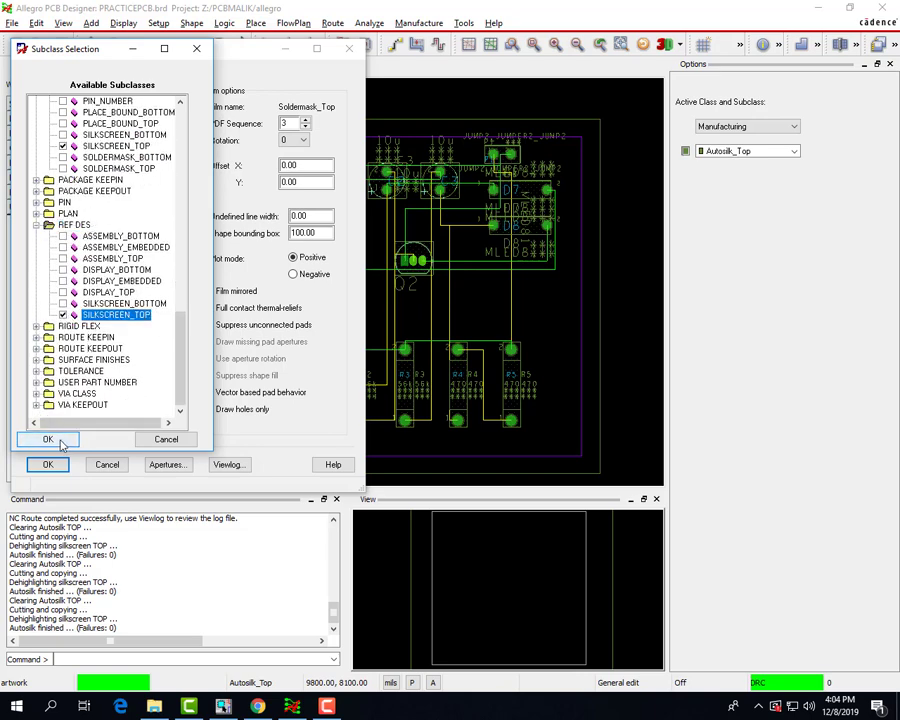
click(48, 440)
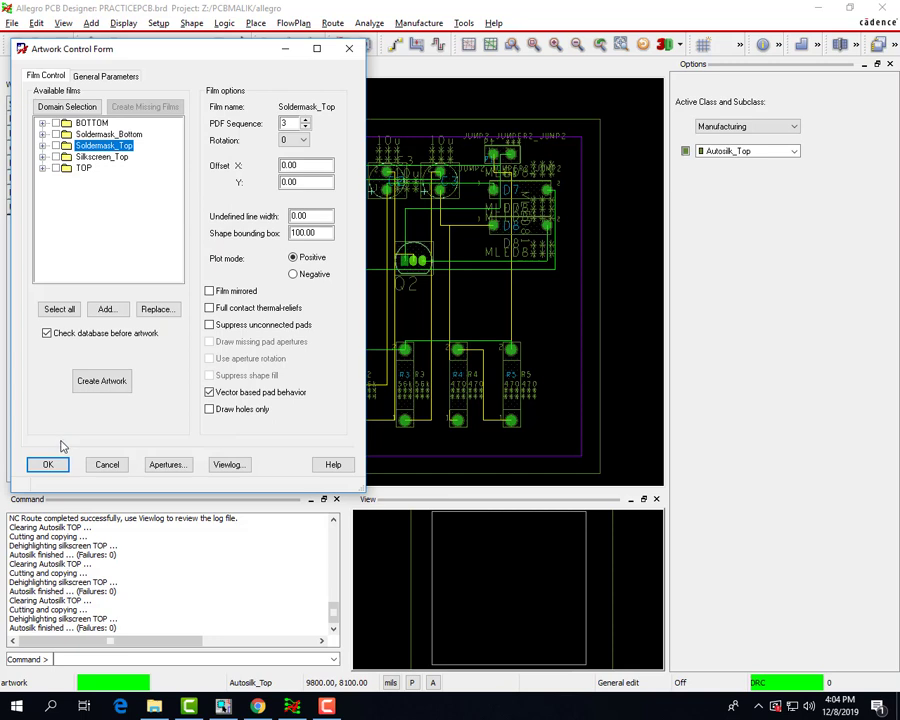
double_click(124, 148)
click(45, 467)
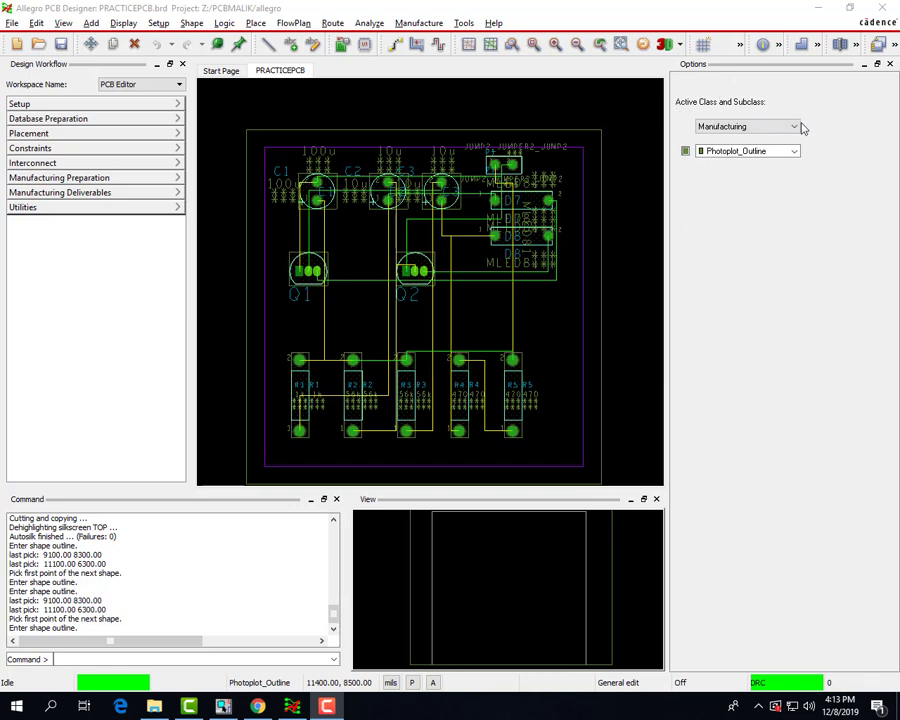
Draw an unfilled rectangle on the Manufacturing Photoplot_Outline subclass around the board, from (9100, 8300) to (11100, 6300).
click(741, 131)
click(742, 131)
click(745, 152)
click(744, 155)
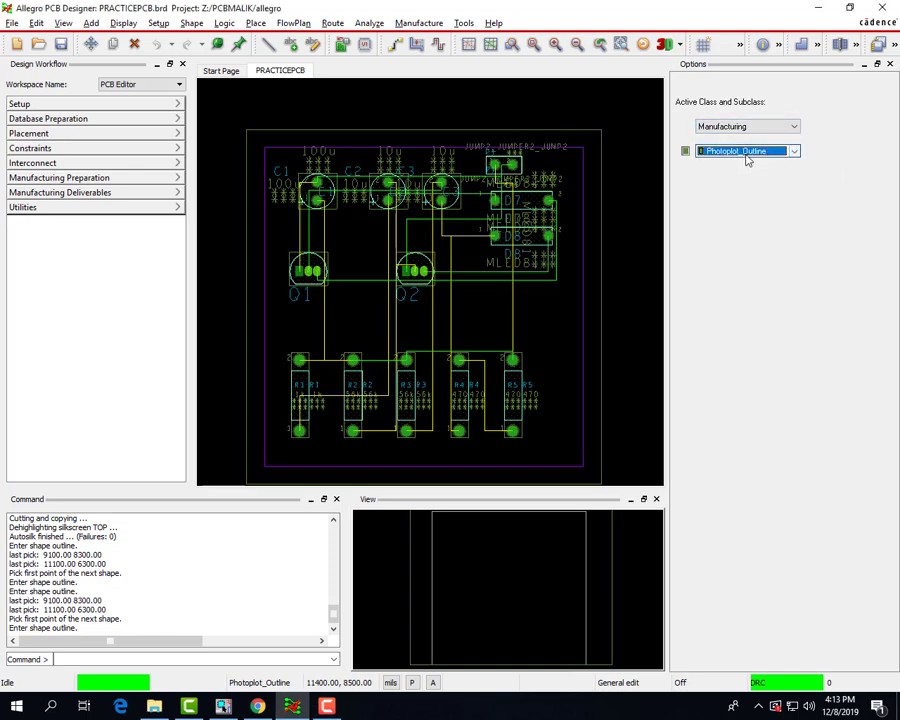
click(818, 45)
click(804, 46)
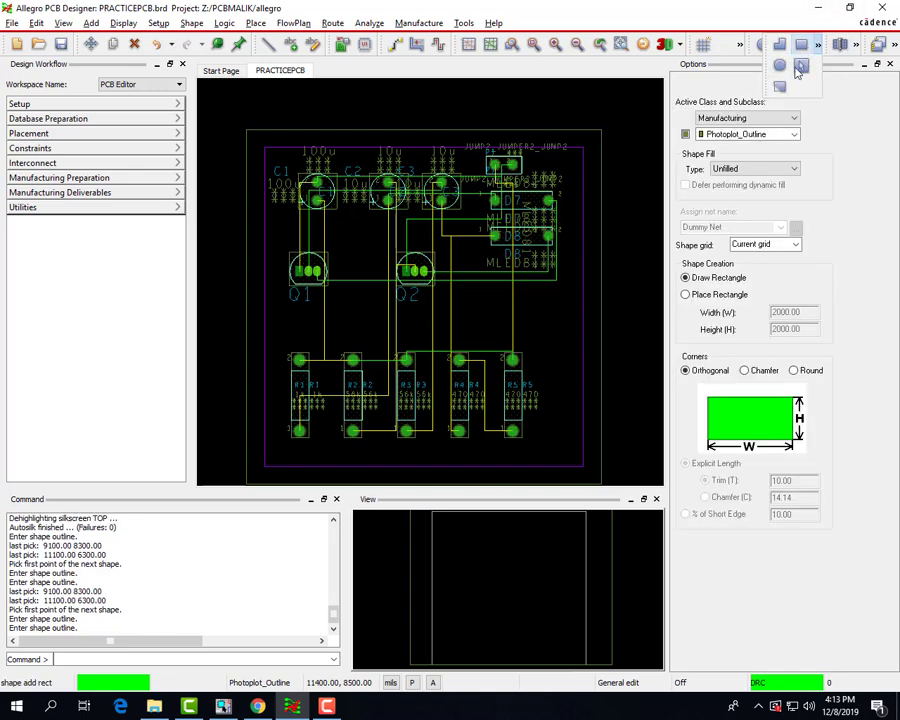
click(245, 129)
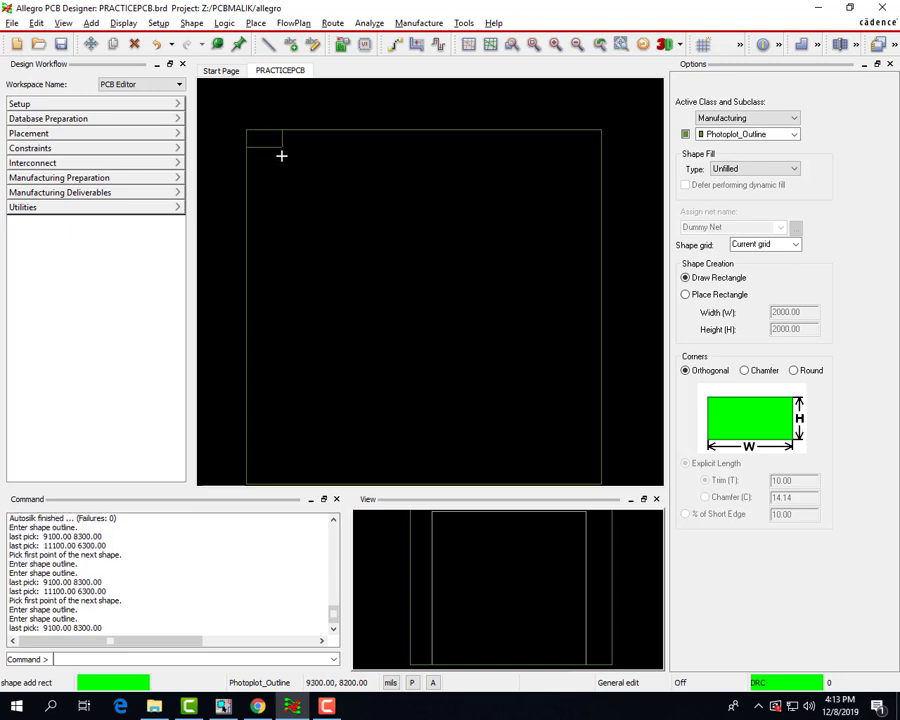
click(604, 484)
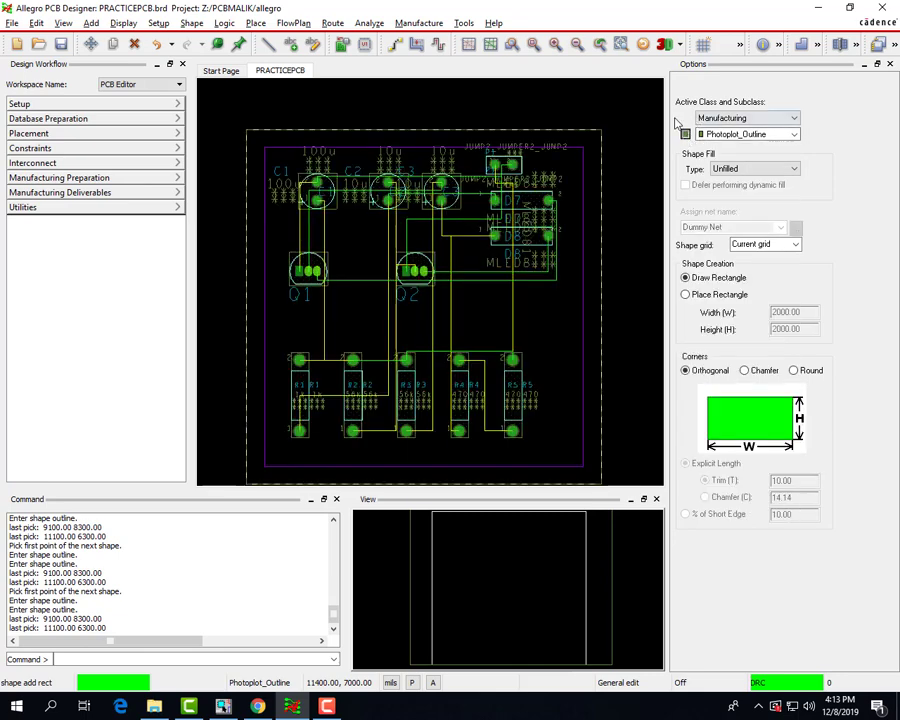
Manually add an artwork film named Photoplot_Outline.
click(419, 22)
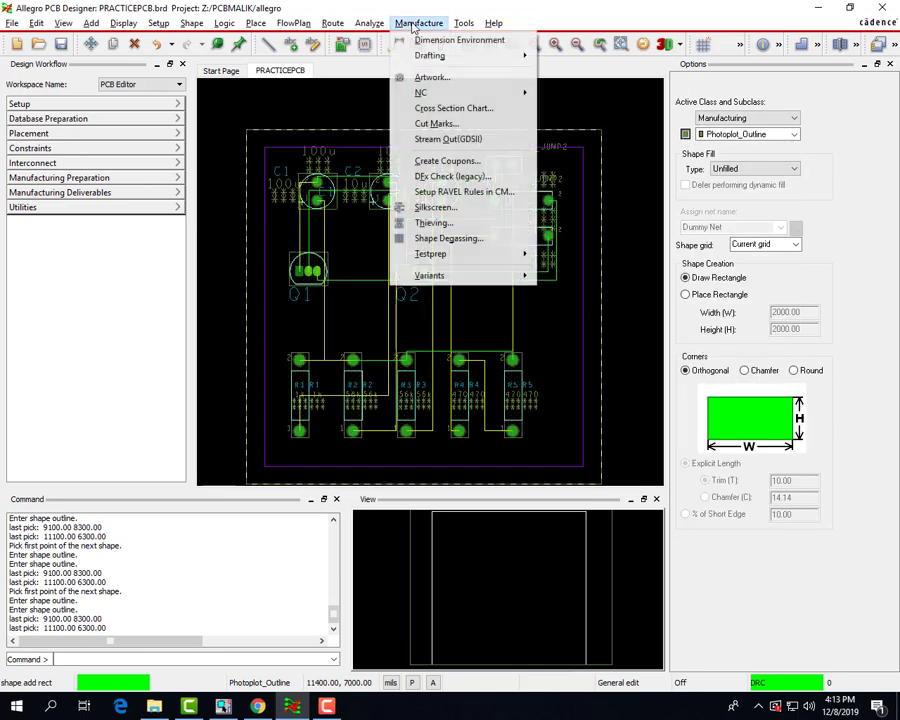
click(449, 78)
click(100, 168)
right_click(100, 168)
click(146, 218)
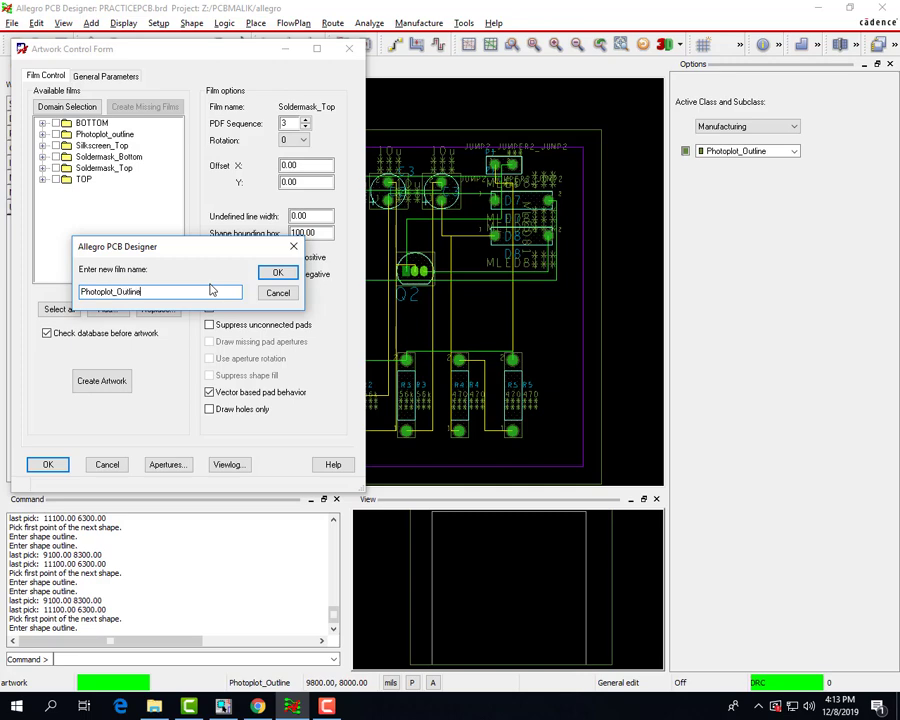
key(Return)
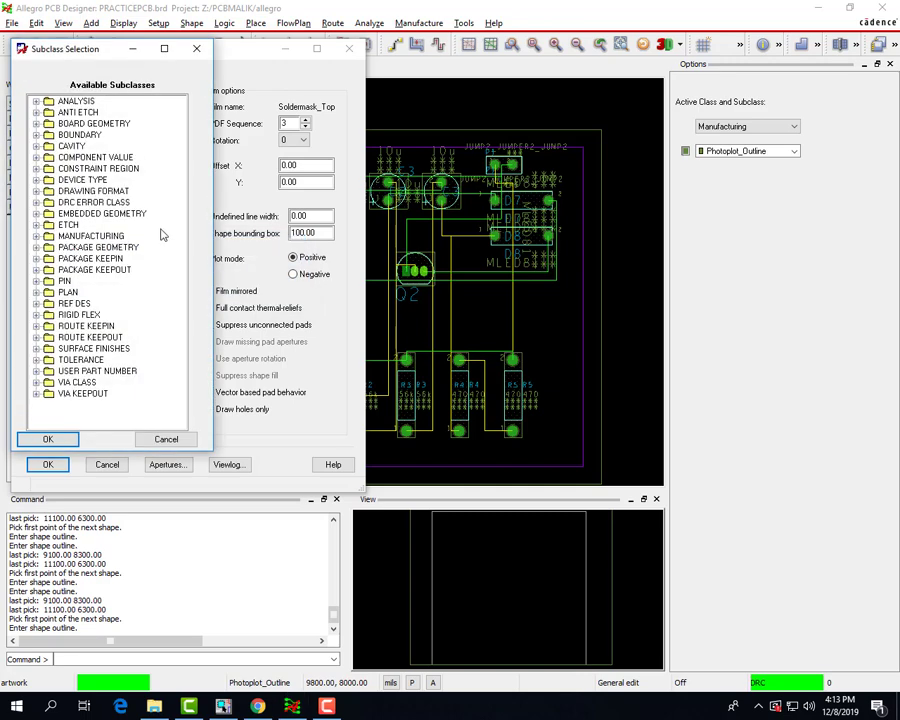
Include the Manufacturing PHOTOPLOT_OUTLINE subclass in the Photoplot_Outline film and accept the artwork film setup.
double_click(110, 238)
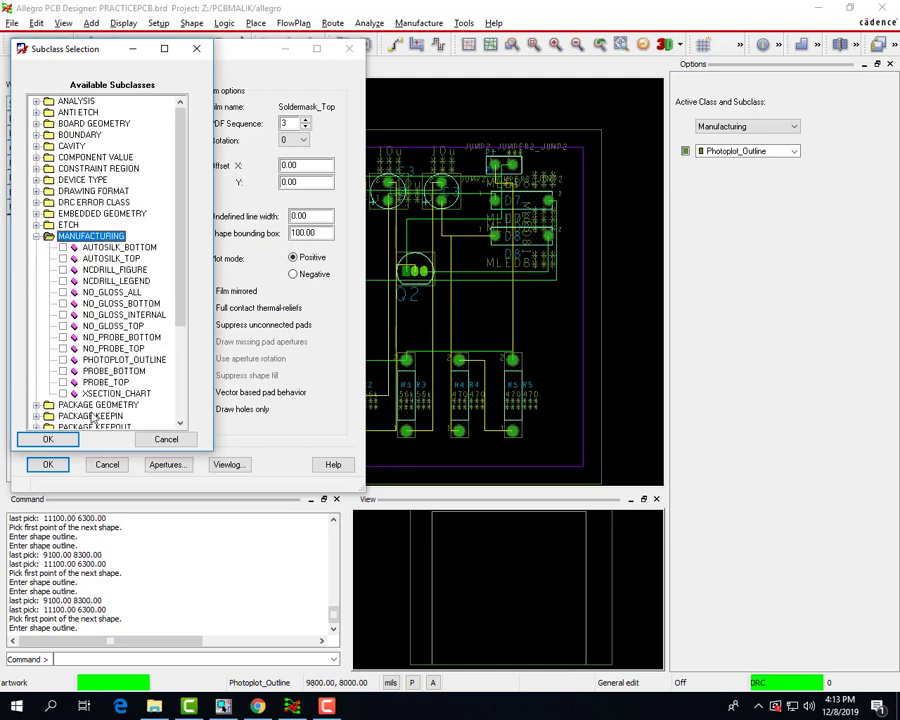
click(63, 359)
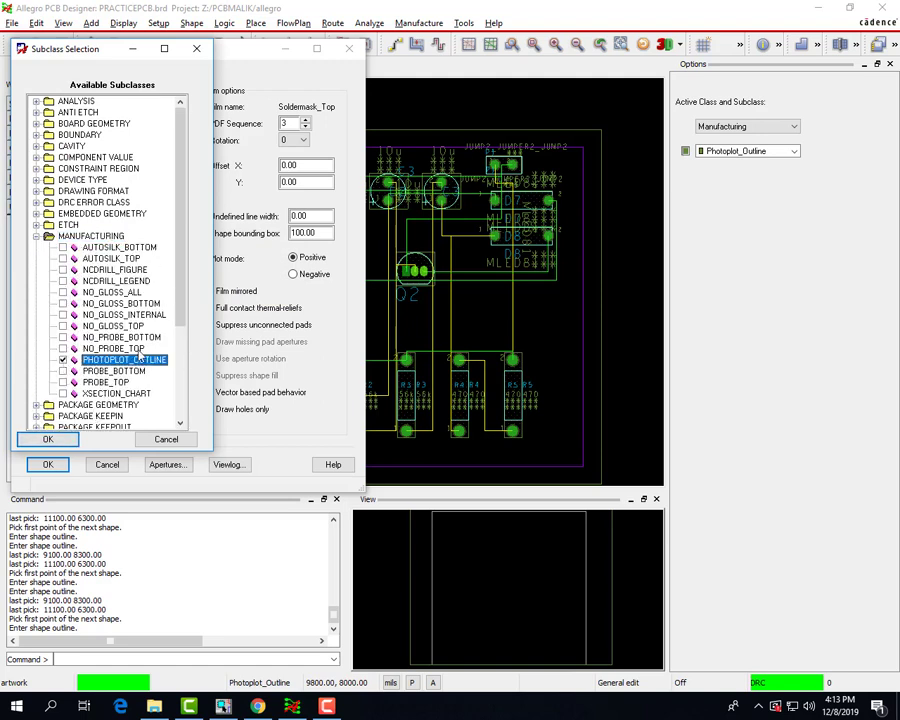
click(34, 438)
click(53, 466)
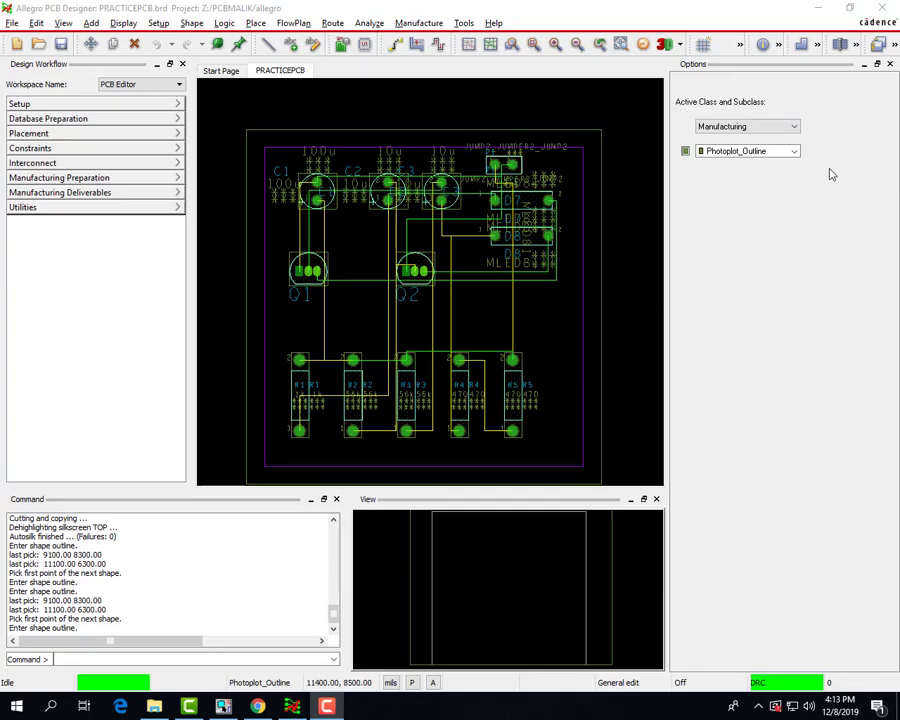
Draw an unfilled rectangle on the Manufacturing Photoplot_Outline subclass around the board, from (9100, 8300) to (11100, 6300).
click(744, 133)
click(743, 128)
click(743, 150)
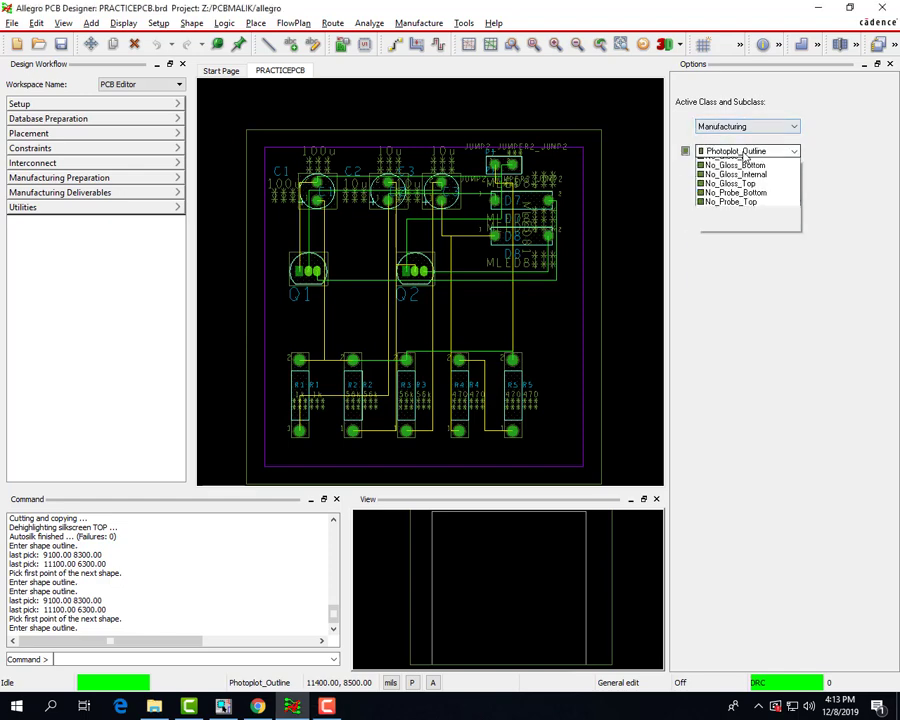
click(746, 152)
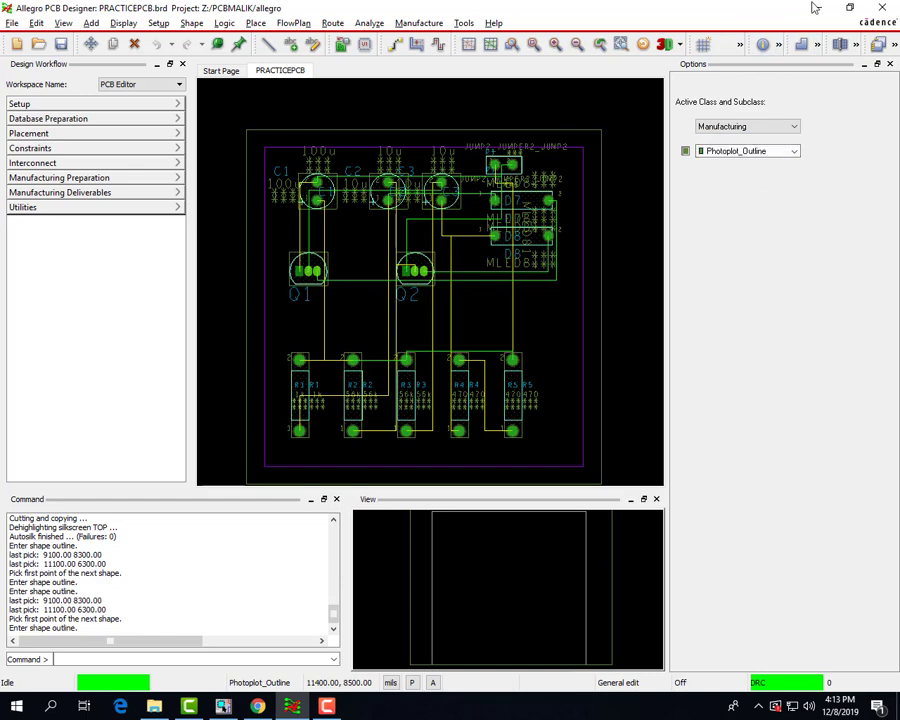
click(818, 47)
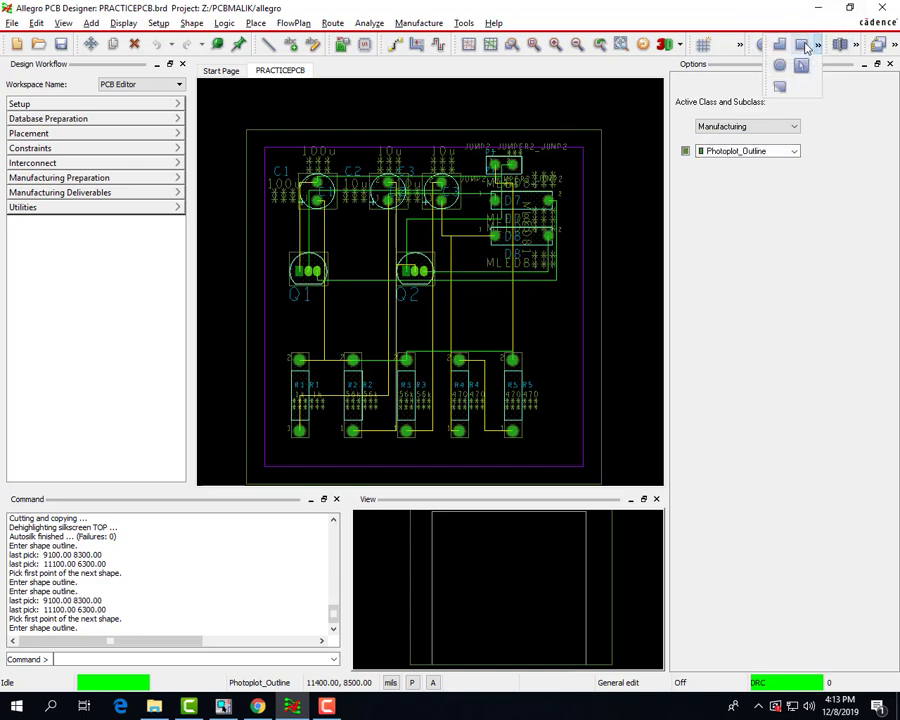
click(801, 65)
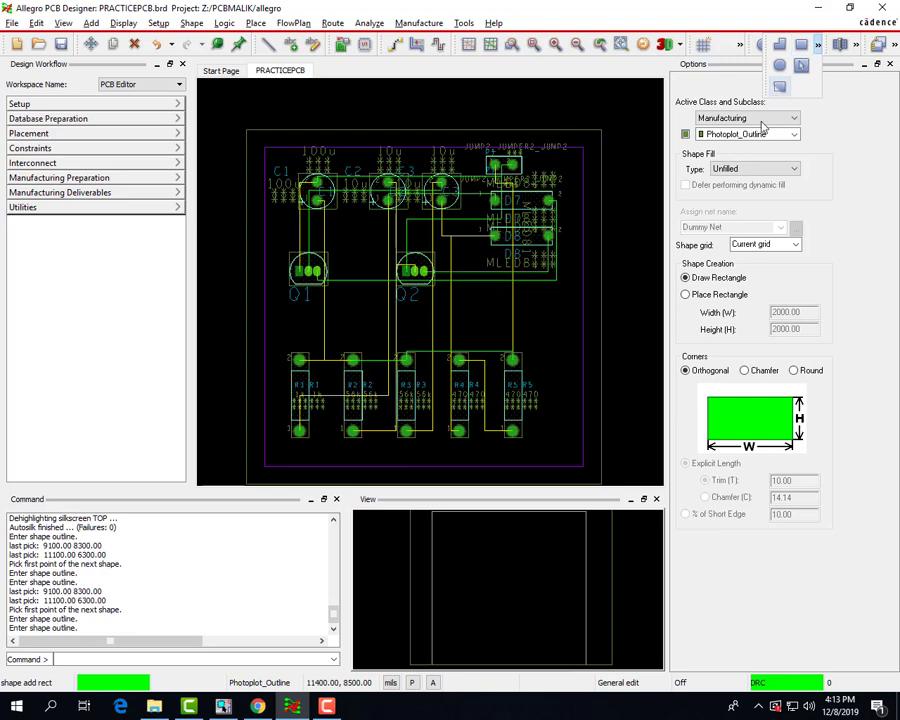
click(245, 130)
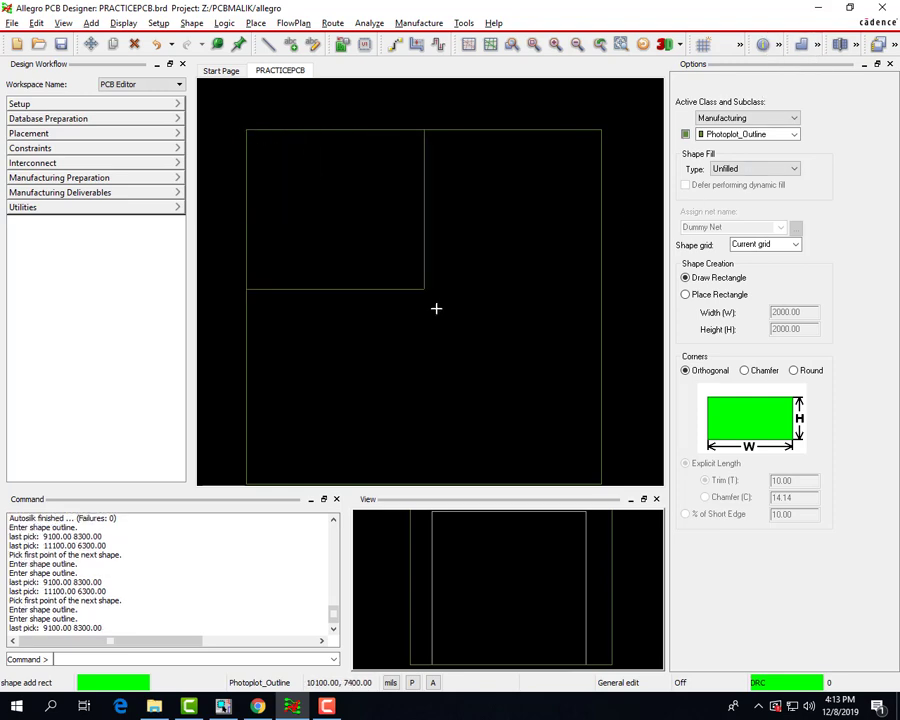
click(603, 483)
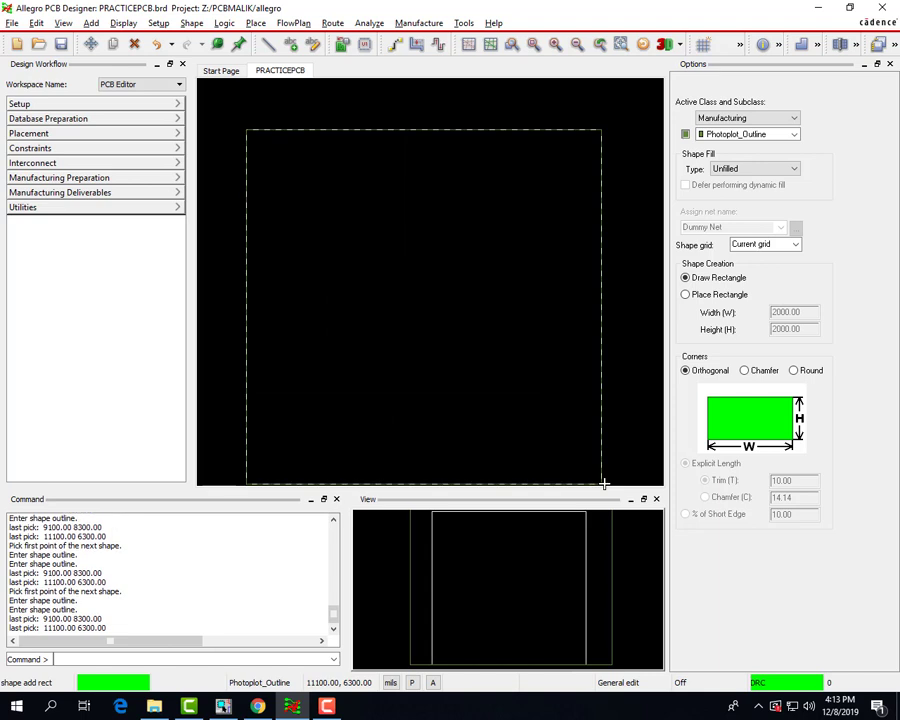
click(685, 134)
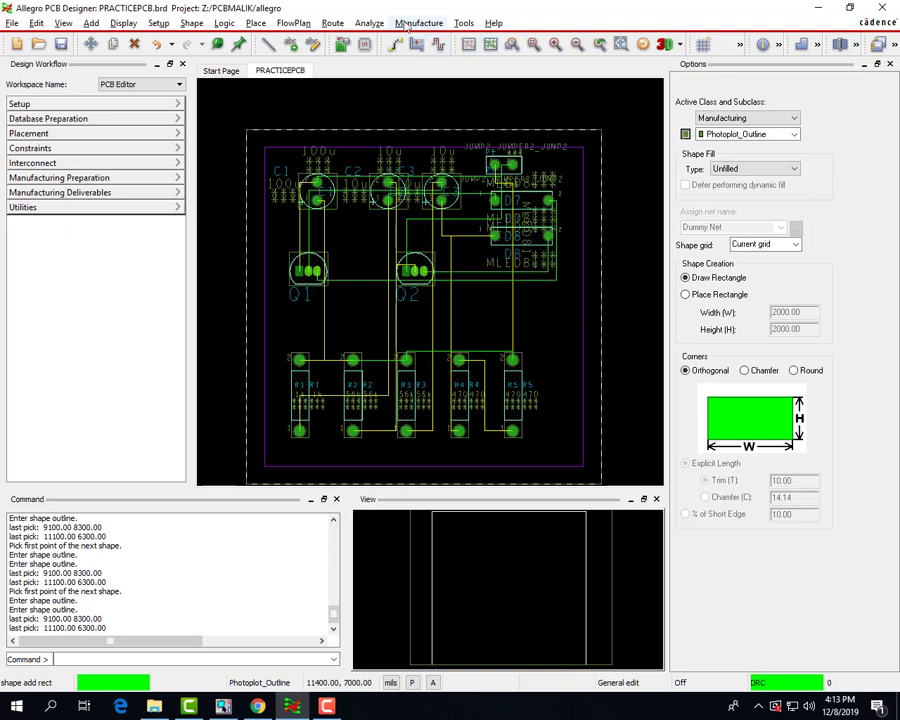
Manually add an artwork film named Photoplot_Outline.
click(418, 23)
click(448, 76)
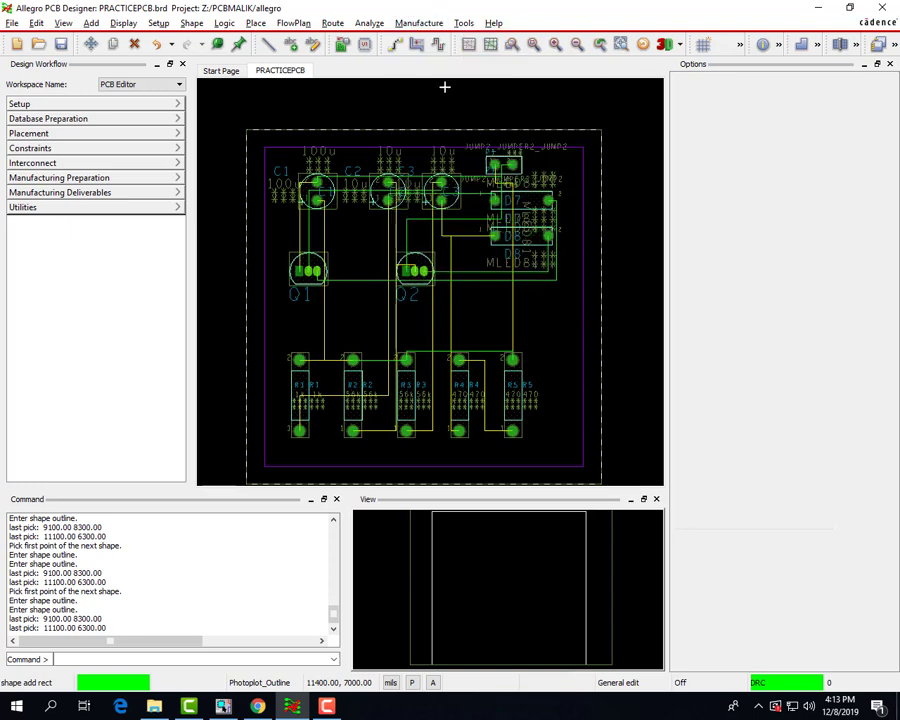
right_click(117, 167)
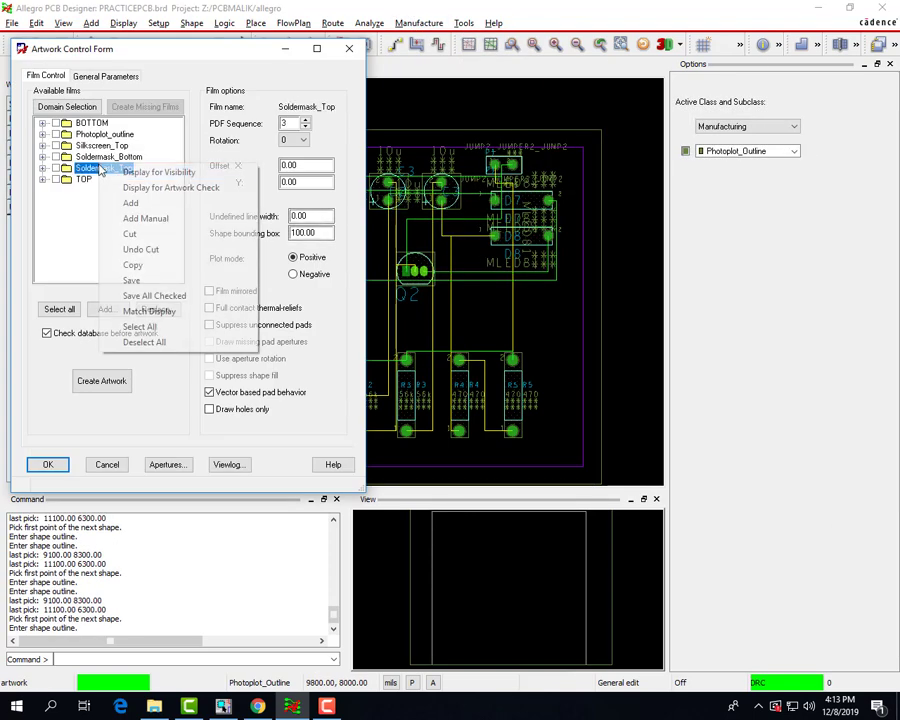
click(160, 217)
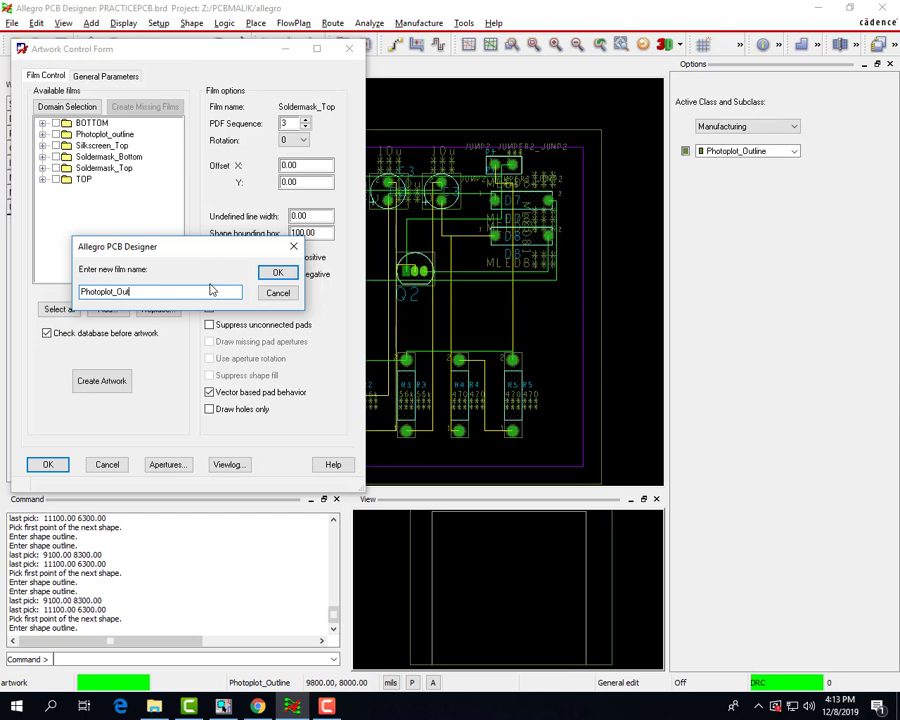
key(Return)
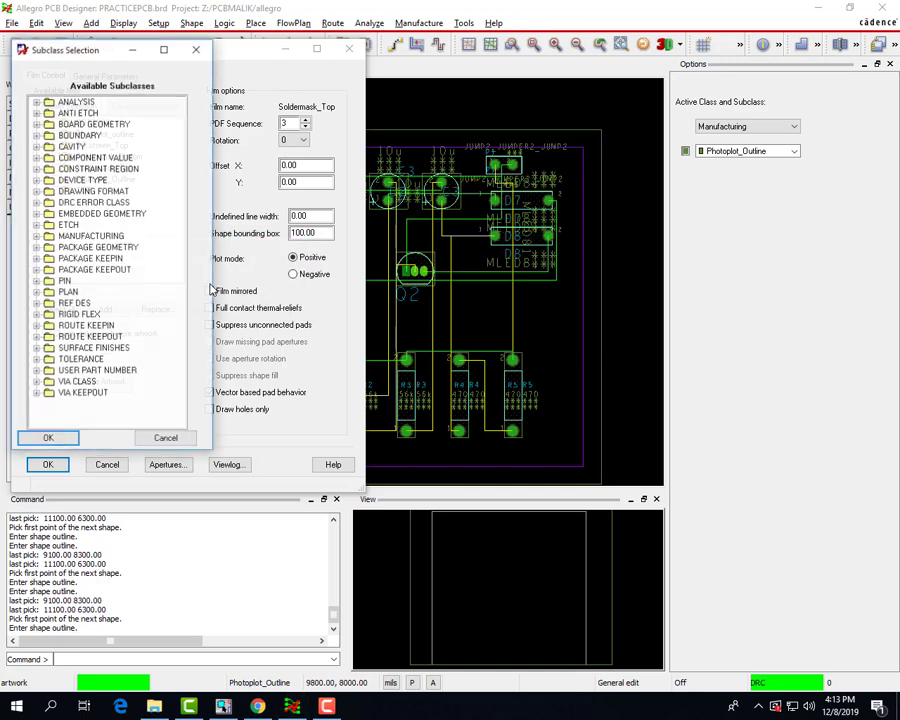
Include the Manufacturing PHOTOPLOT_OUTLINE subclass in the Photoplot_Outline film and accept the artwork film setup.
click(105, 237)
double_click(108, 240)
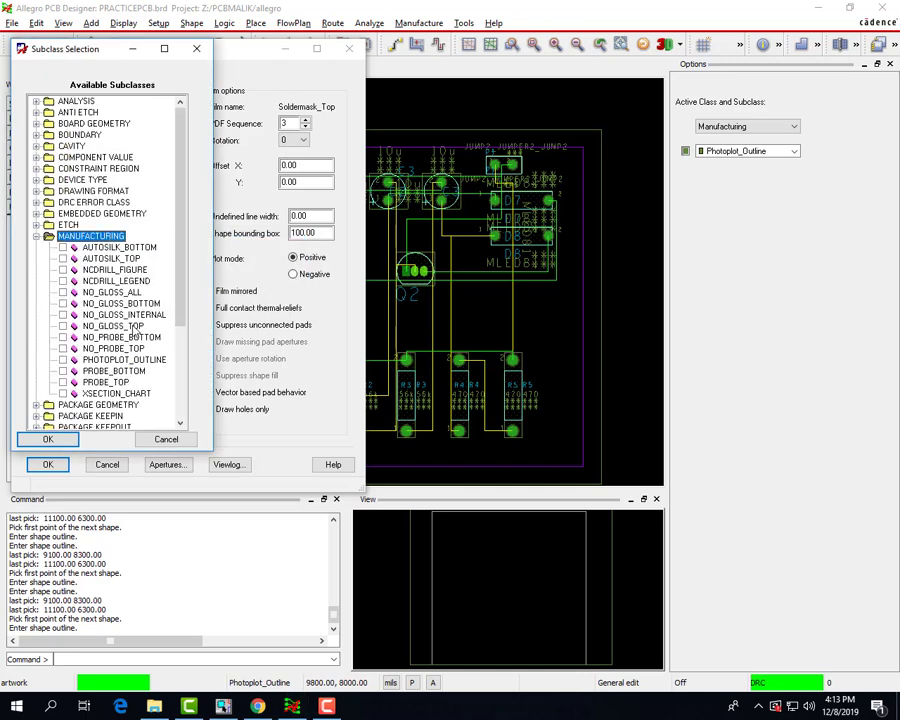
click(62, 360)
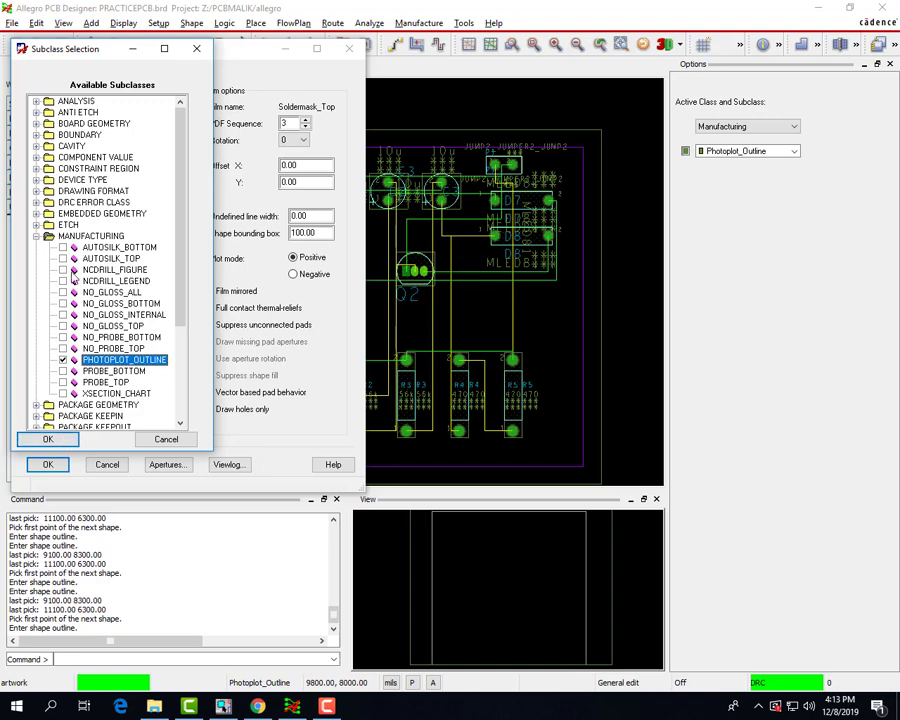
click(45, 439)
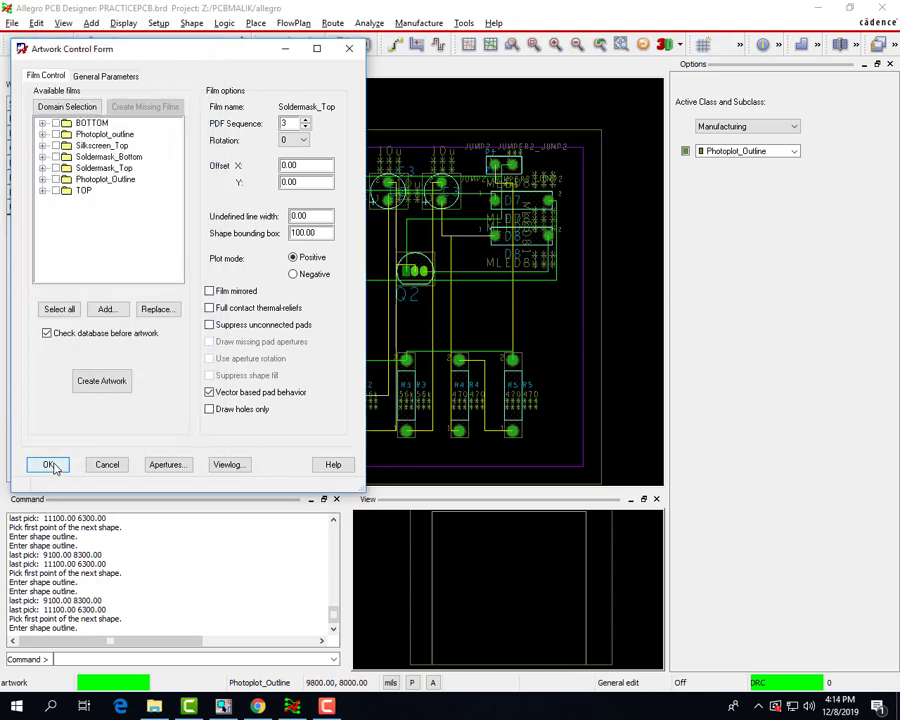
click(53, 466)
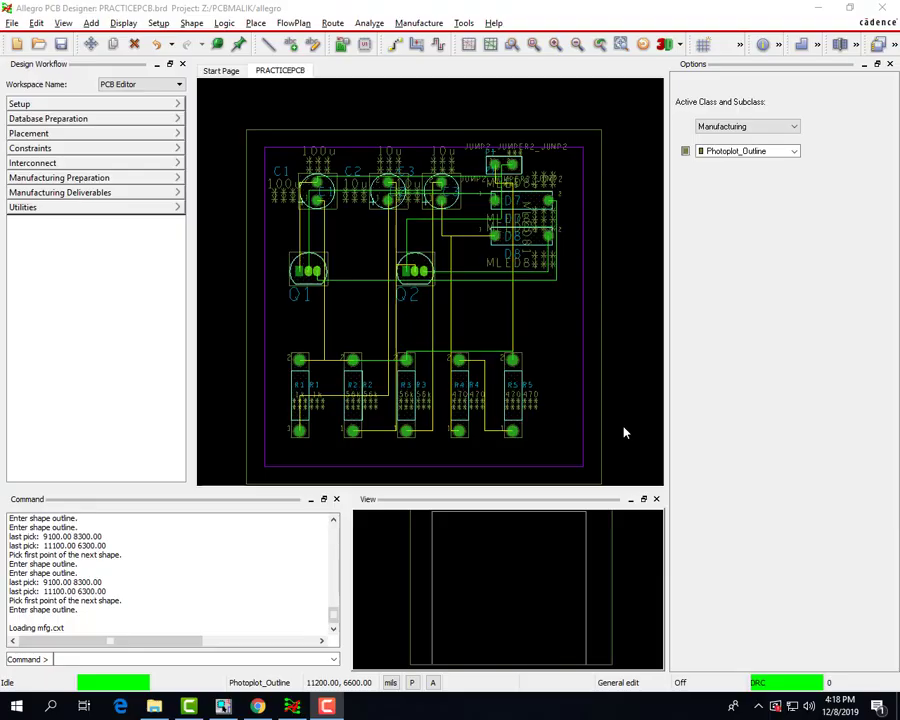
Generate a drill legend in mils from the default-mil.dlt template and place it above the board at (6700, 10100).
scroll(623, 427, down, 4)
scroll(623, 427, up, 2)
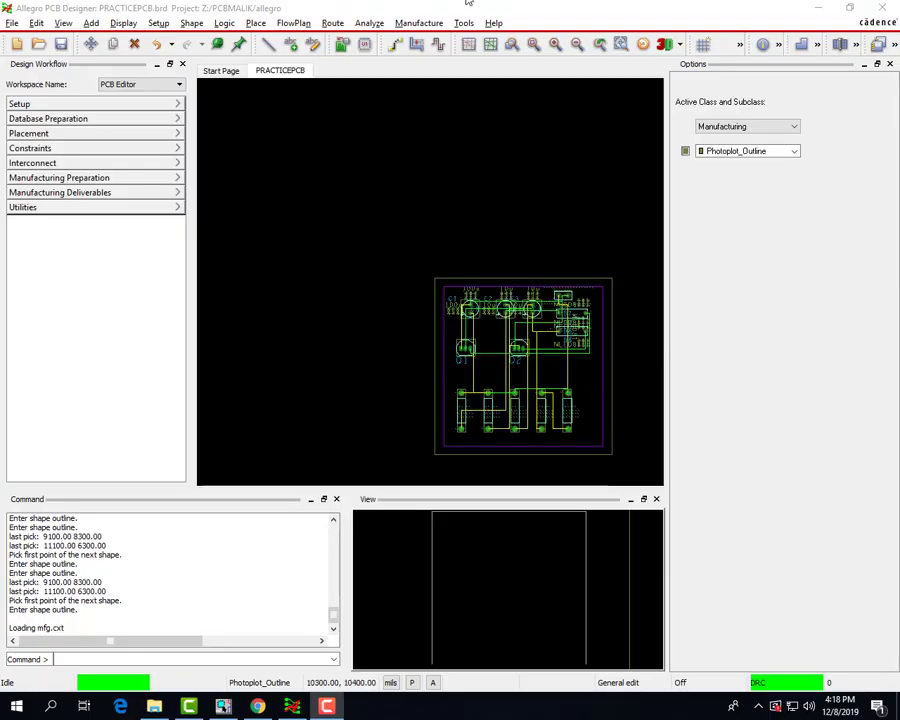
click(420, 23)
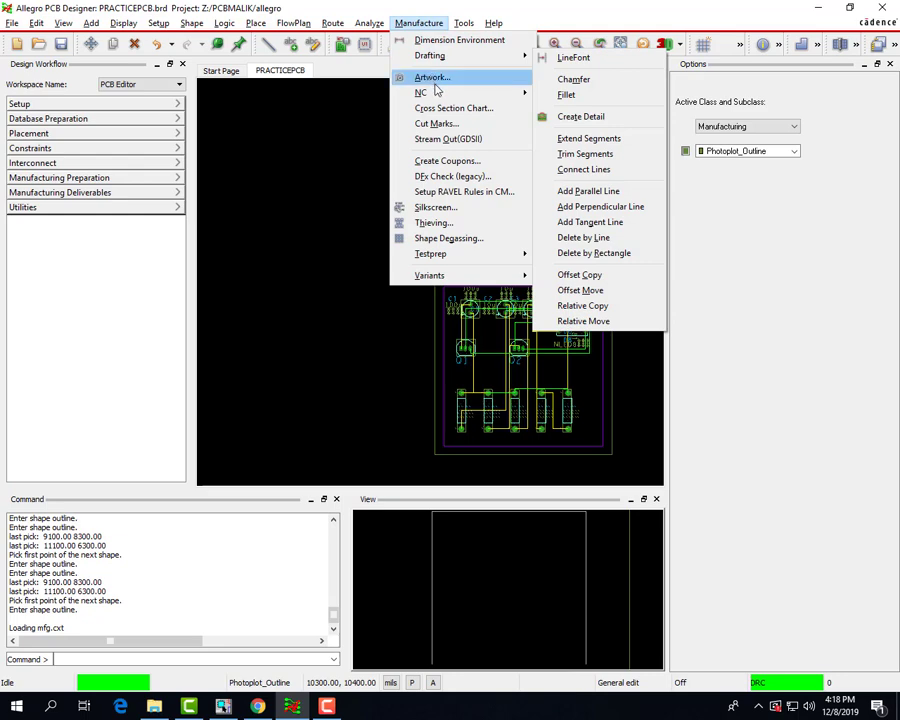
mouse_move(446, 92)
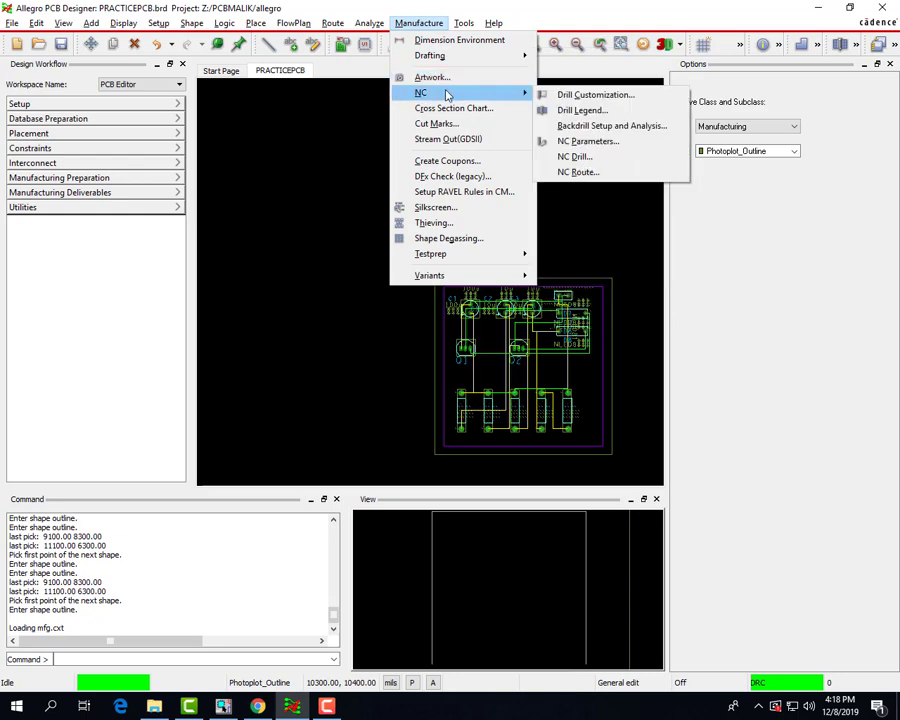
click(606, 111)
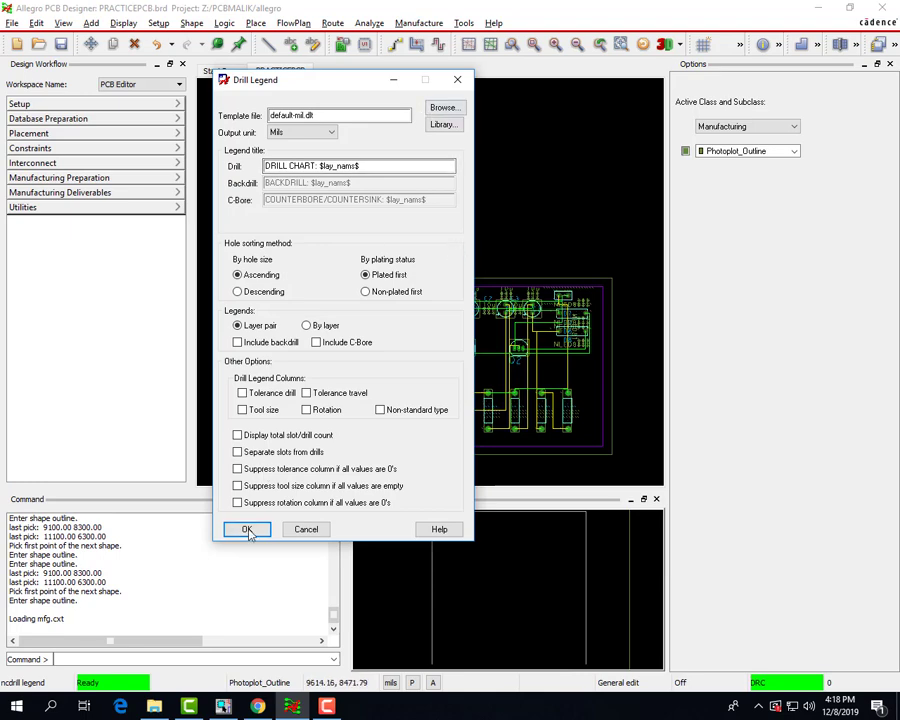
click(247, 530)
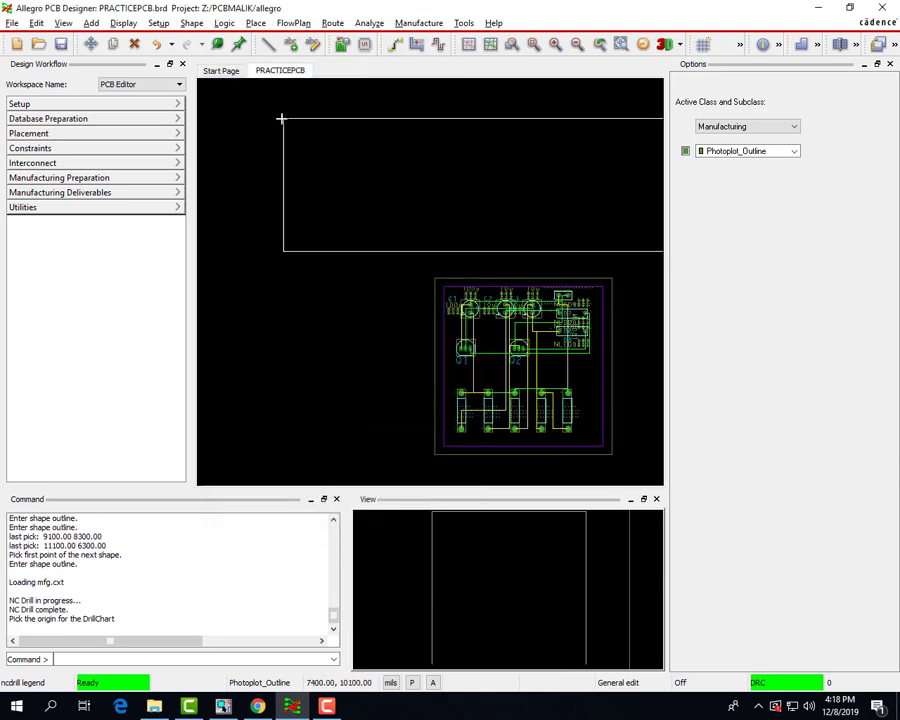
click(221, 119)
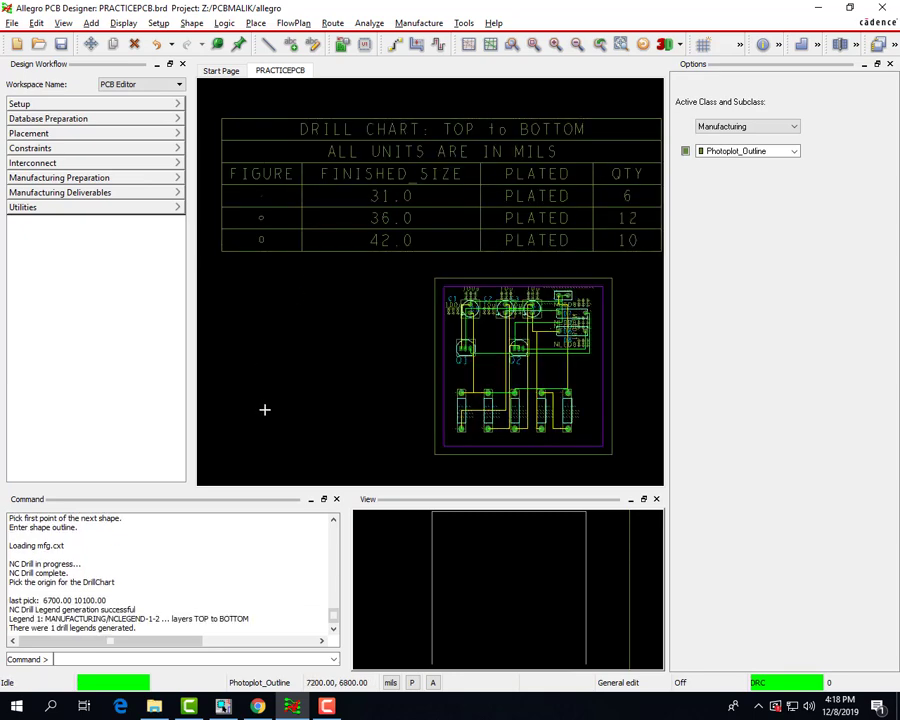
Generate the NC drill file PRACTICEPCB.drl with a scale factor of 1 and auto tool select enabled.
click(420, 23)
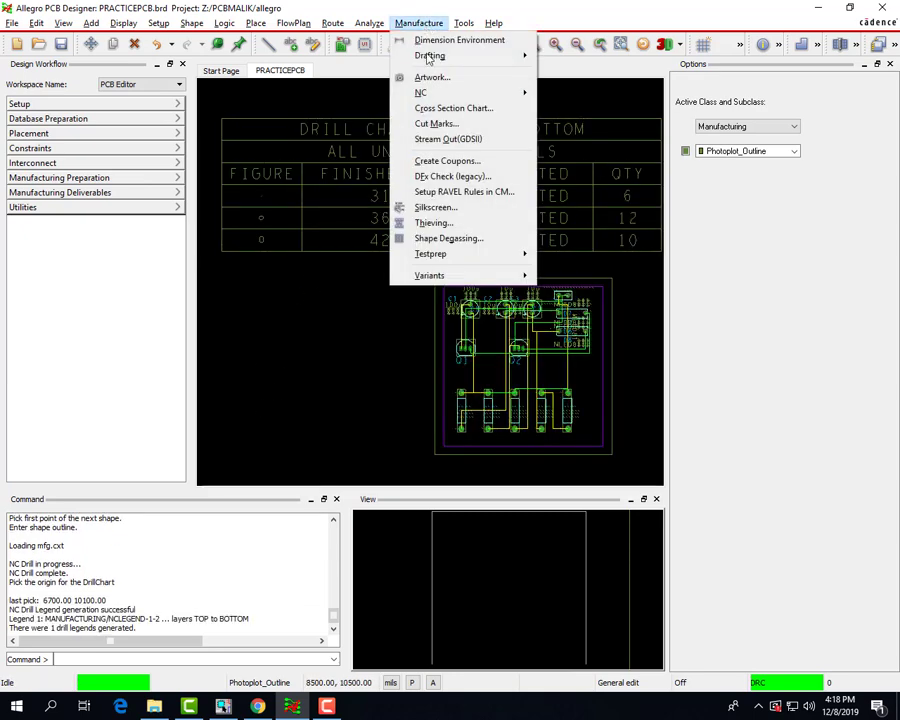
mouse_move(510, 92)
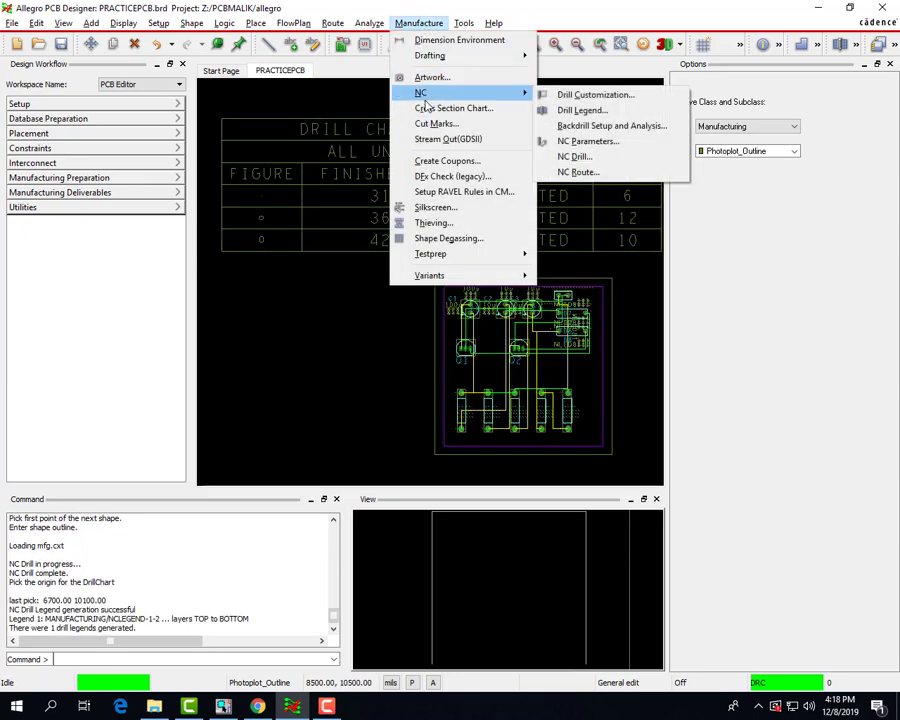
click(595, 163)
click(138, 102)
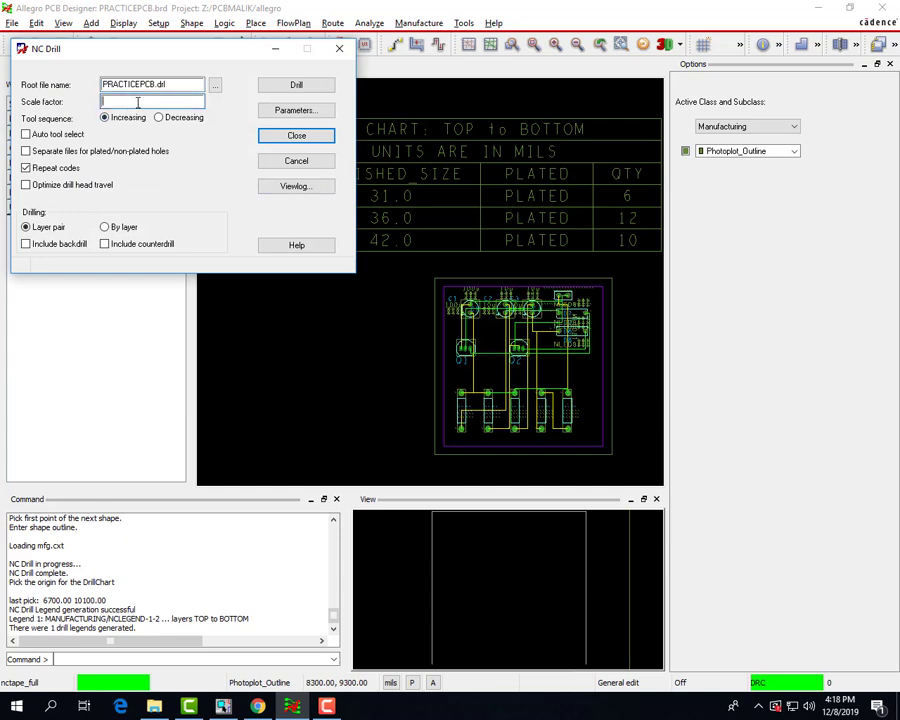
text(1)
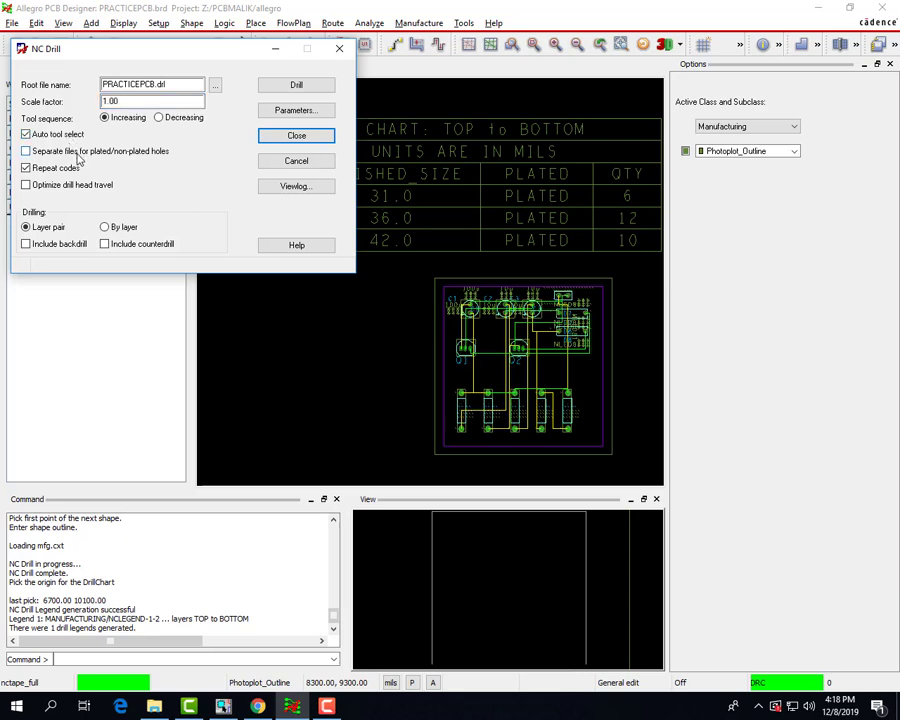
click(297, 86)
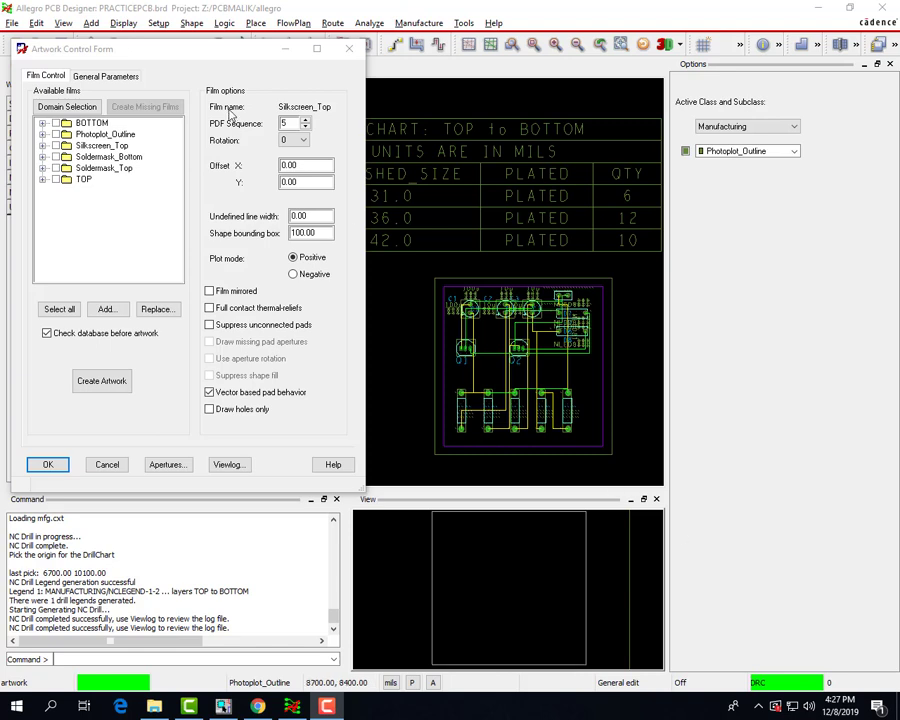
Set the undefined line width of the Silkscreen_Top artwork film to 5.
click(418, 23)
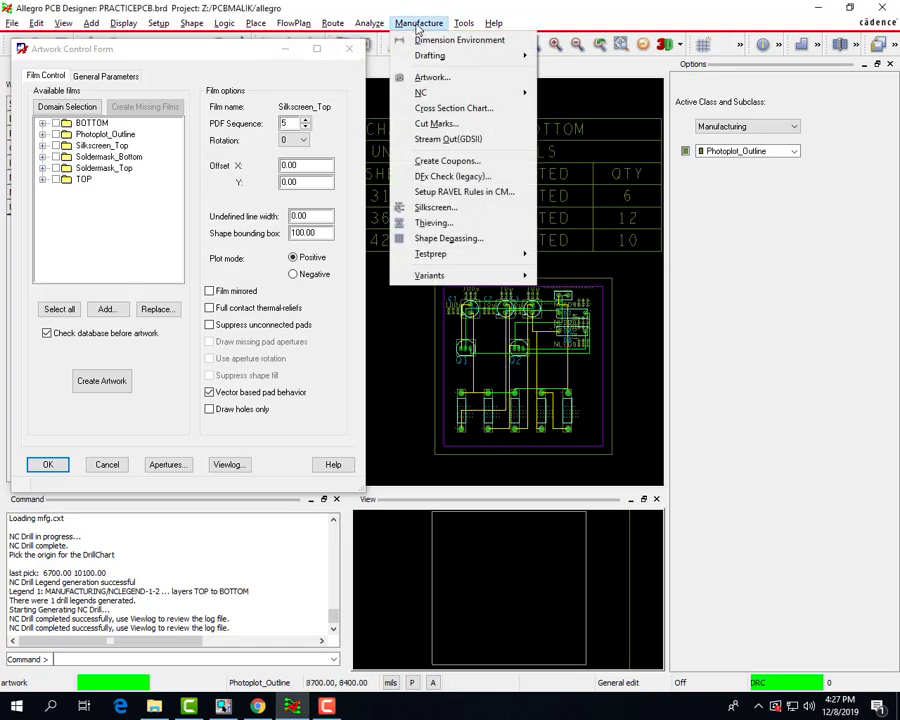
click(432, 78)
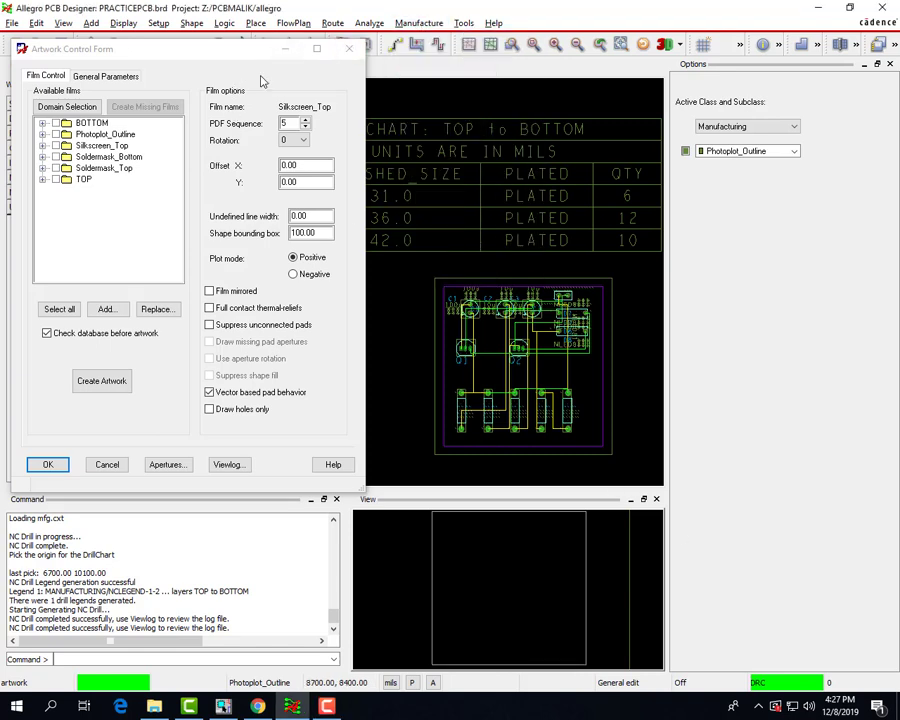
click(112, 146)
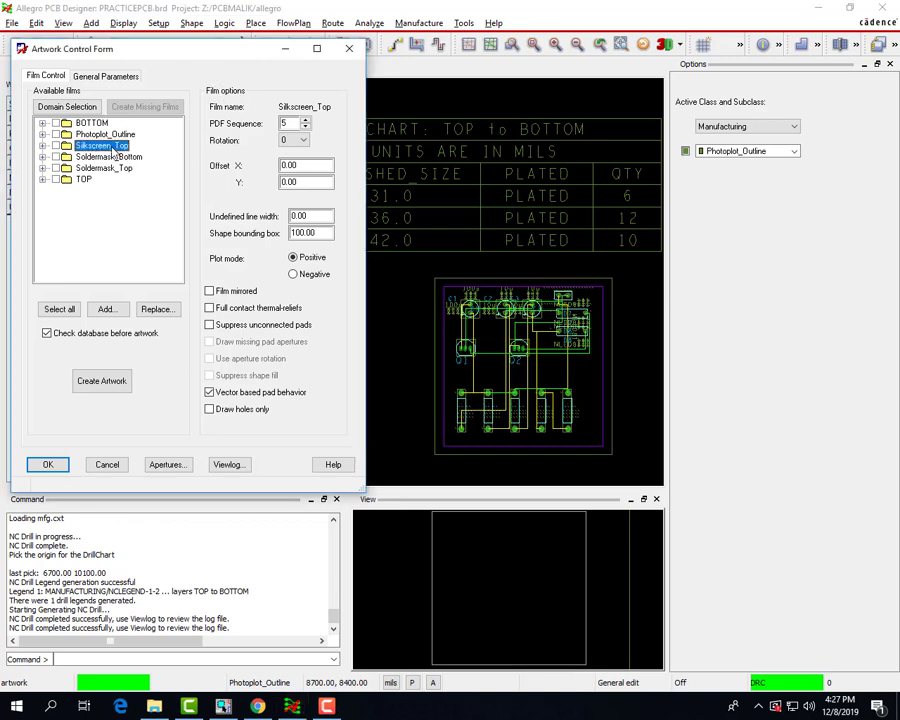
double_click(294, 216)
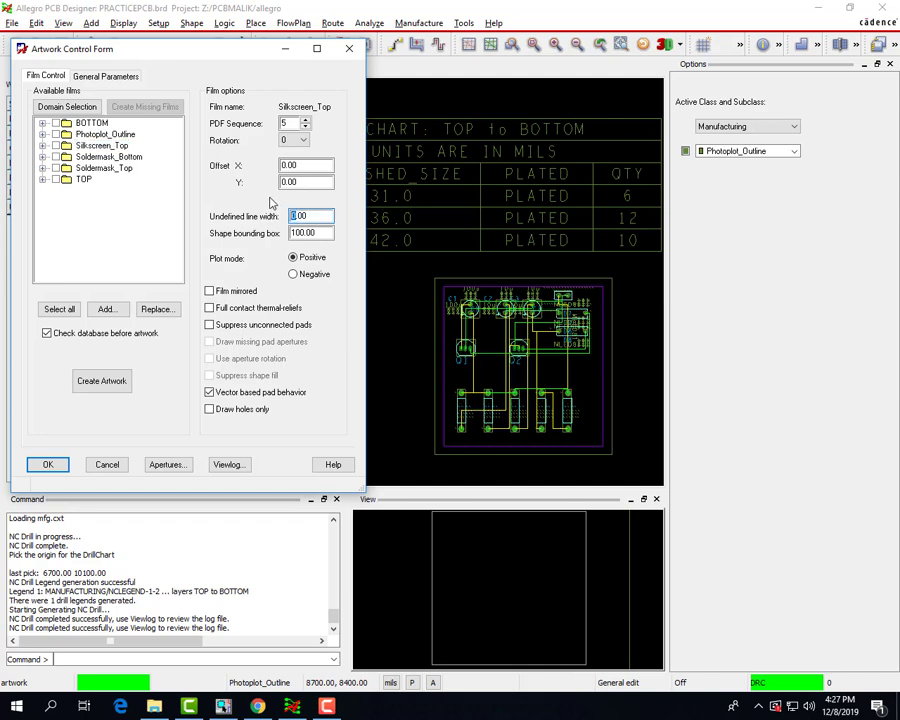
Create artwork for the BOTTOM, Photoplot_Outline, Silkscreen_Top, Soldermask_Bottom, Soldermask_Top and TOP films.
click(55, 122)
click(55, 134)
click(55, 145)
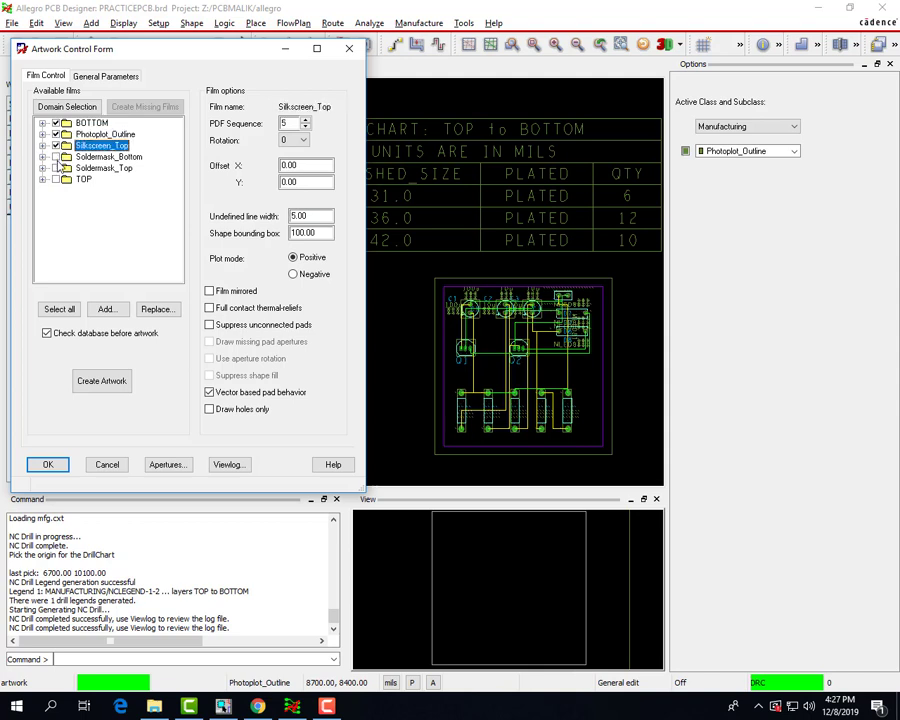
click(55, 157)
click(55, 168)
click(55, 179)
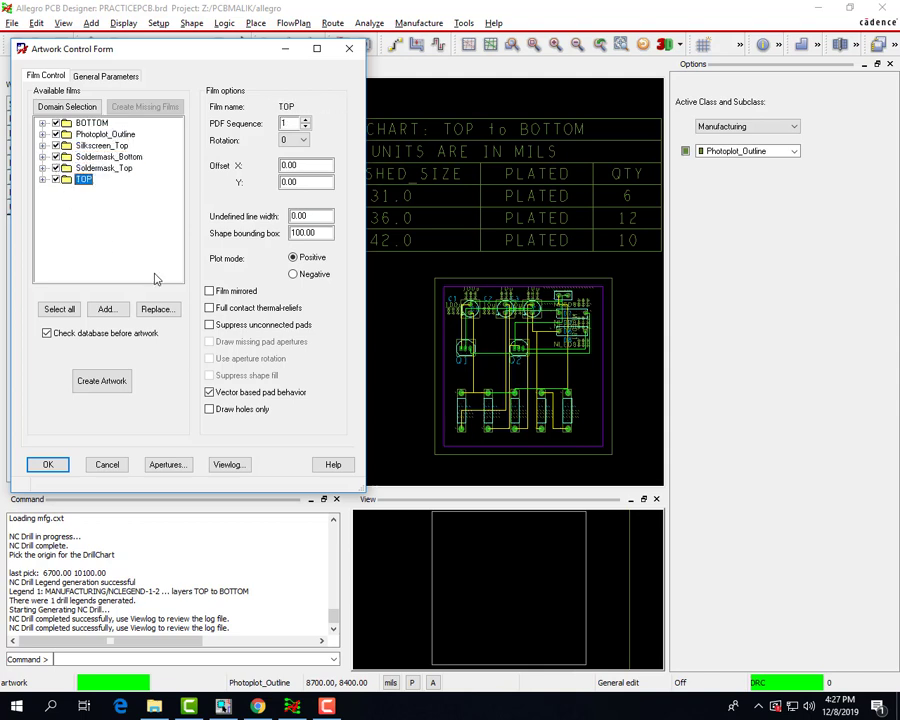
click(114, 392)
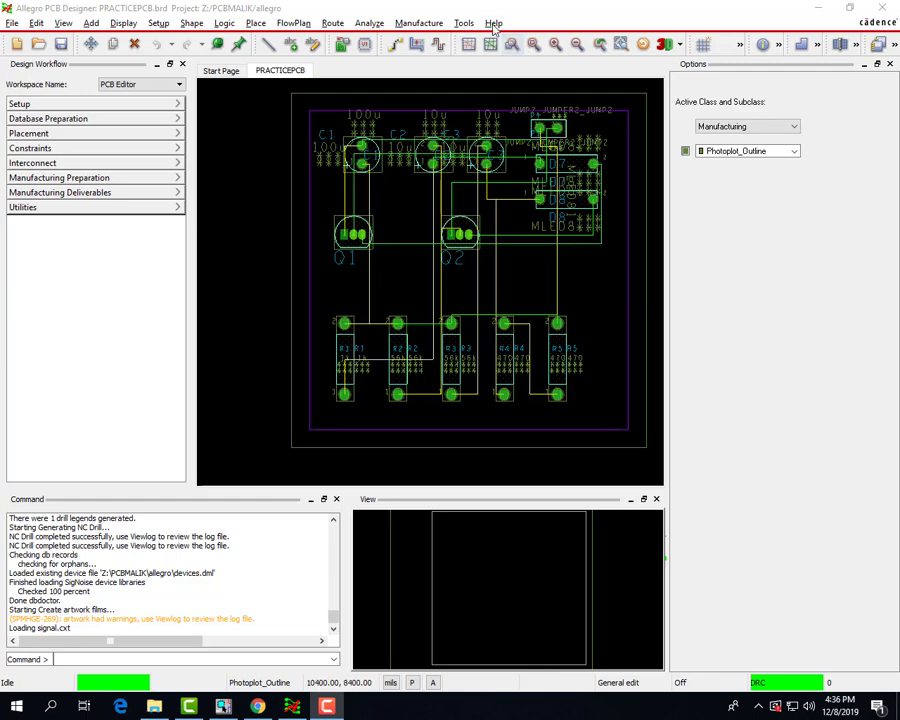
Add cut marks at the board's outside and inside corners with offset 50, length 200 and line width 100.
click(432, 22)
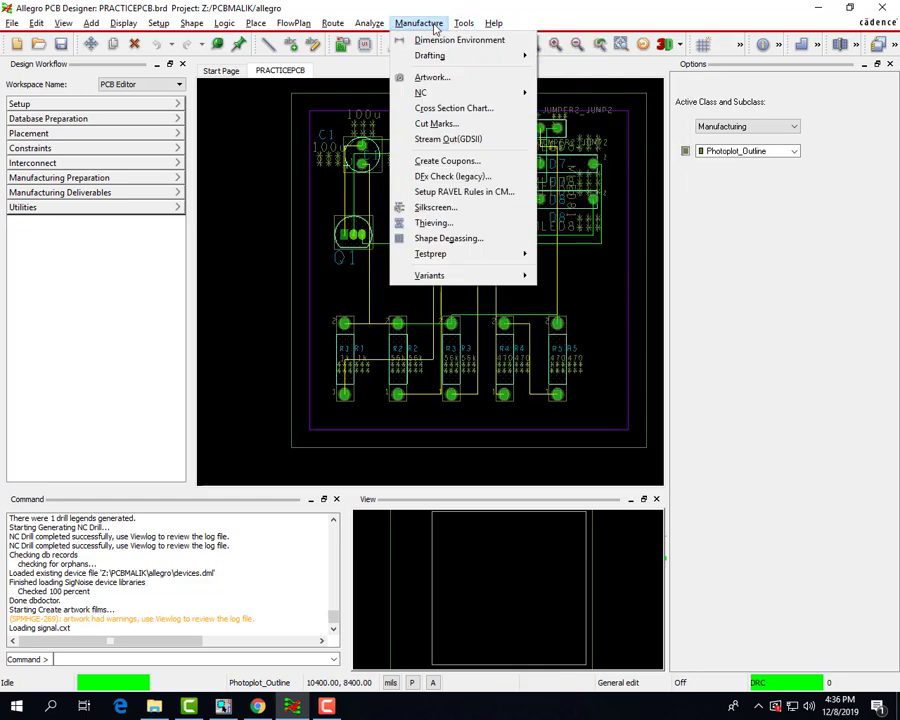
click(437, 123)
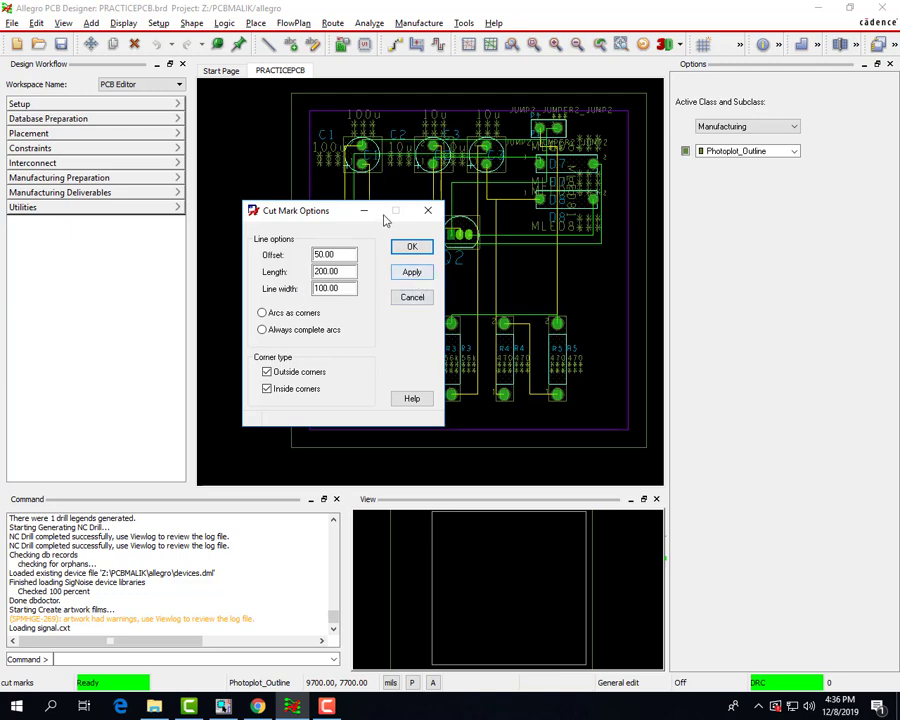
drag(336, 214, 250, 225)
click(326, 283)
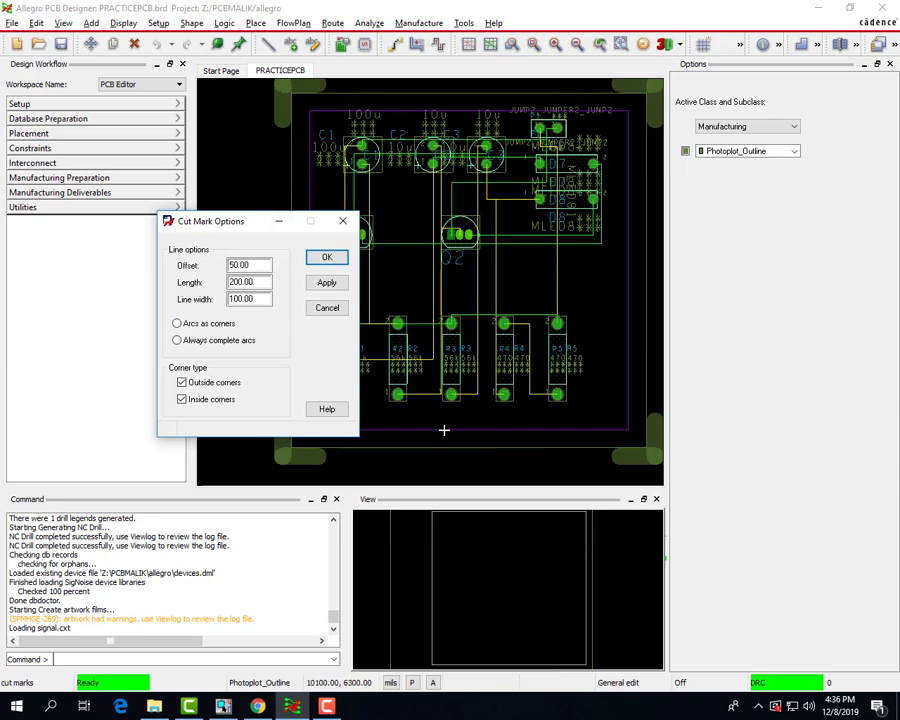
click(327, 258)
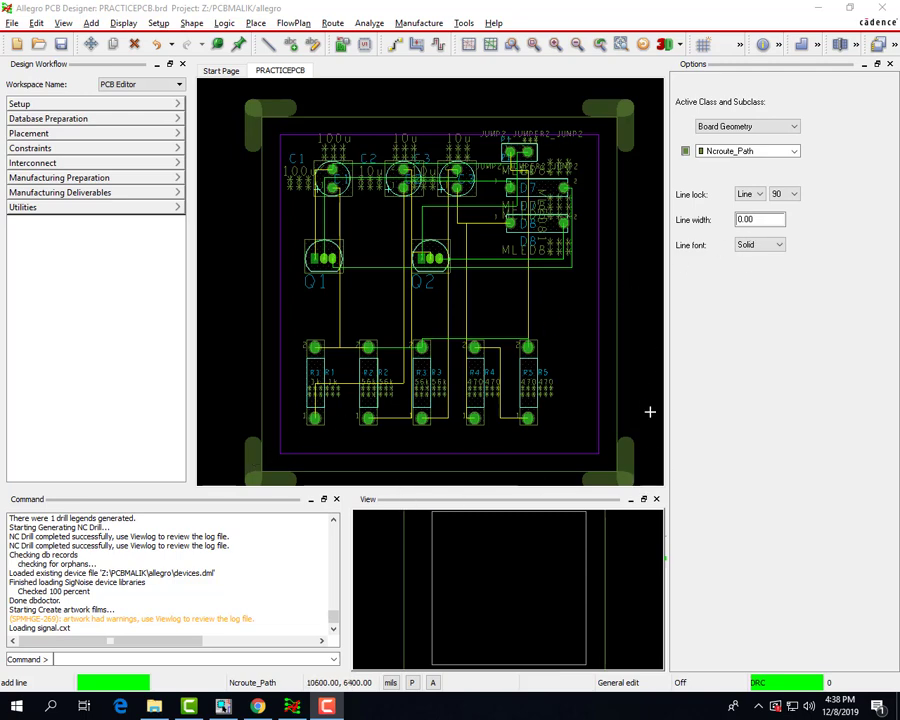
Draw a 100 mil wide route path on Board Geometry Ncroute_Path around the board through (9000, 6300), (9000, 8400), (11200, 8400), (11100, 6200) and back.
drag(759, 222, 719, 221)
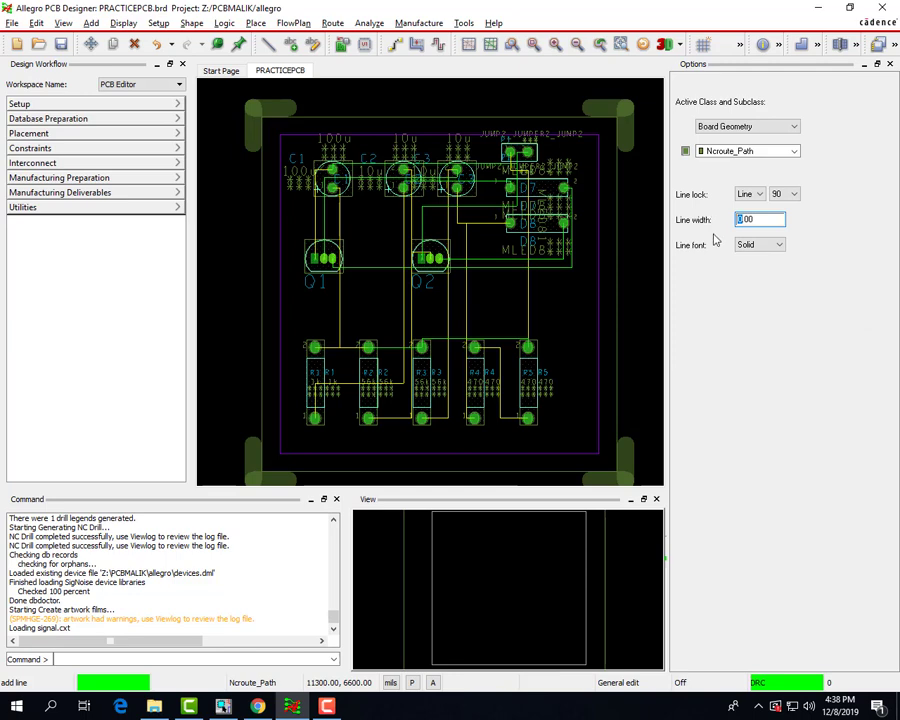
click(734, 153)
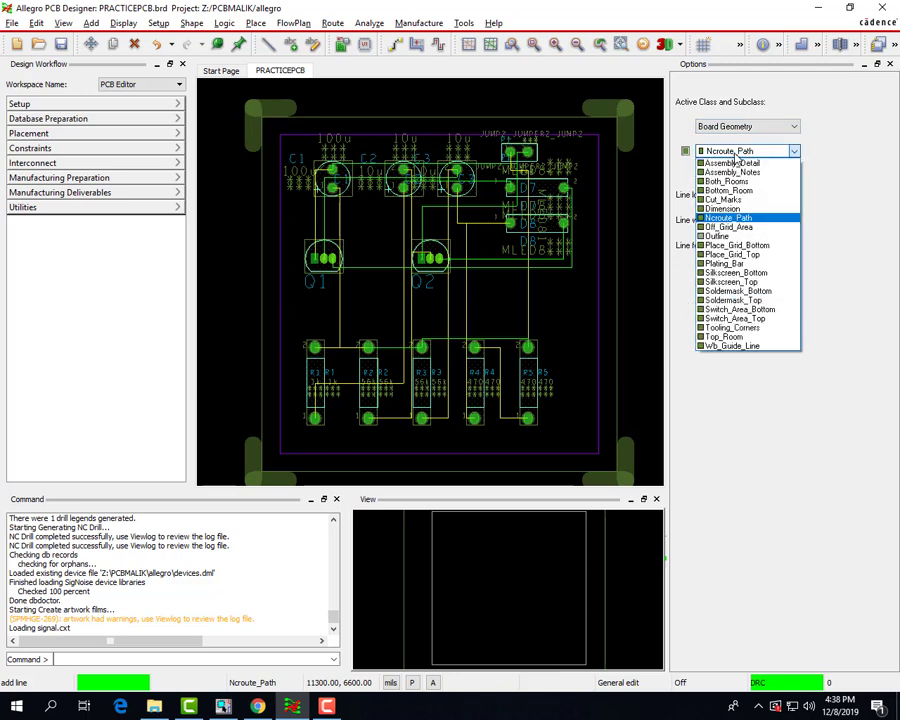
click(760, 155)
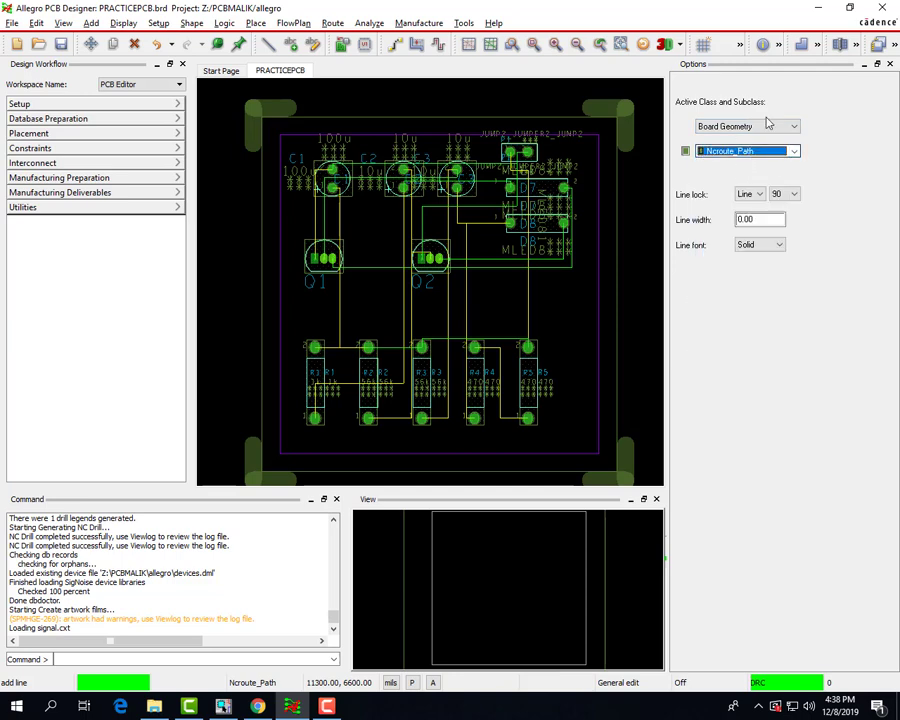
click(764, 219)
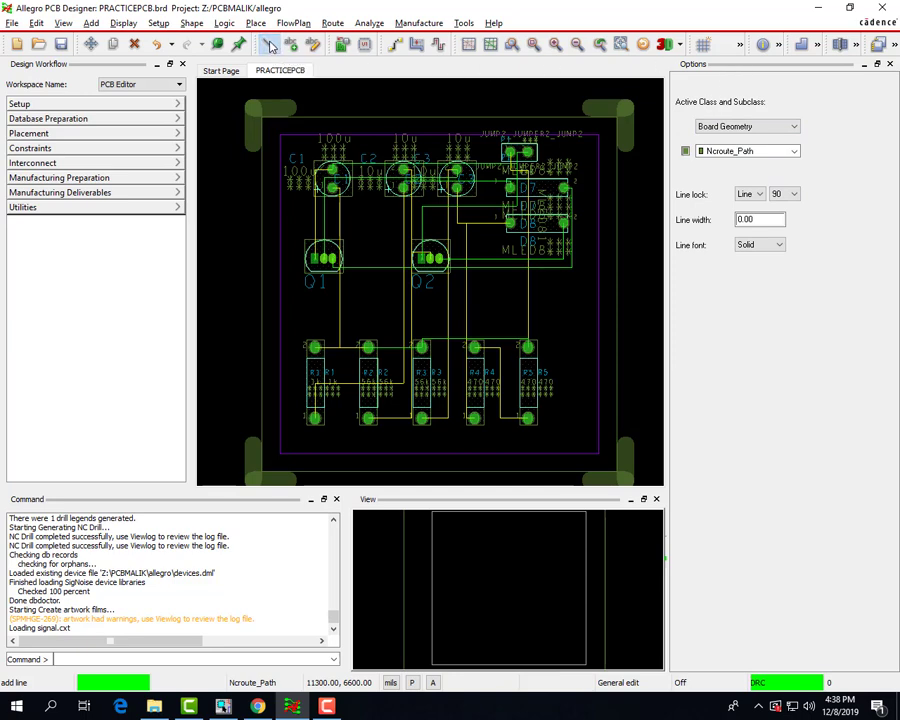
drag(747, 219, 723, 219)
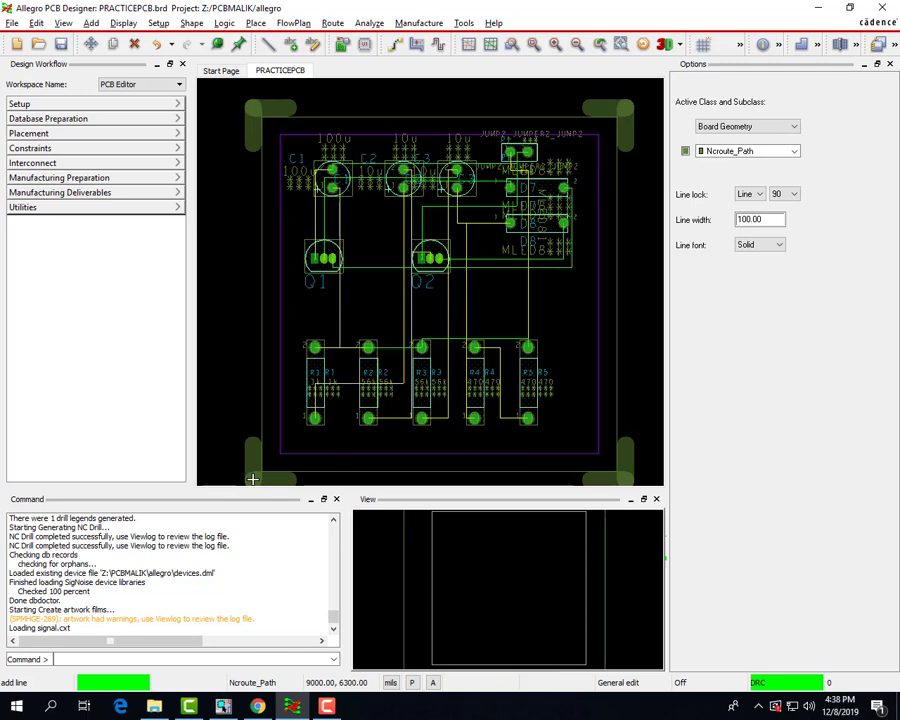
click(253, 480)
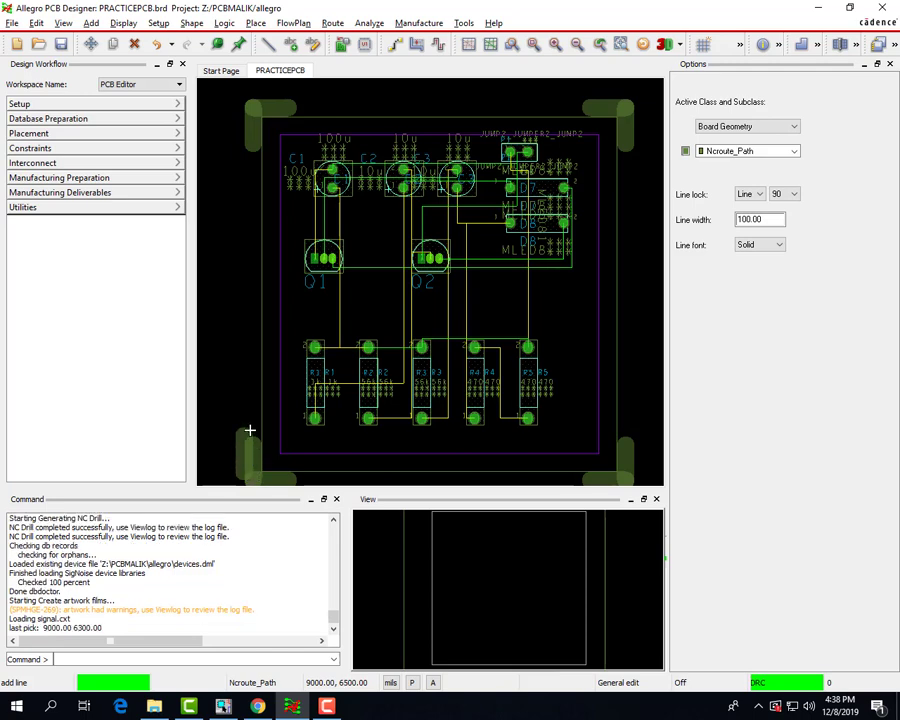
click(245, 101)
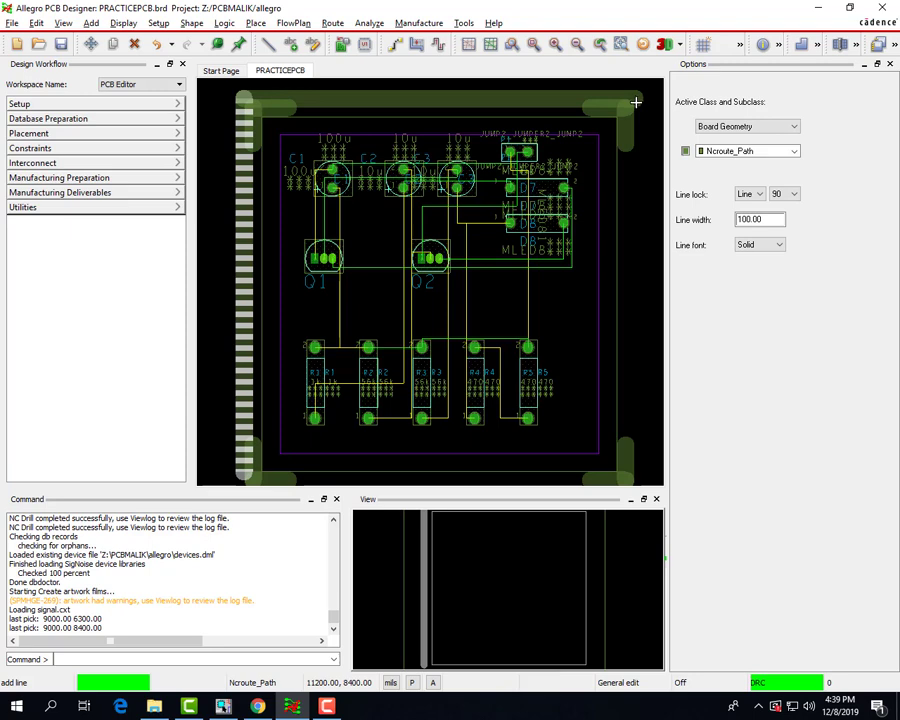
click(636, 101)
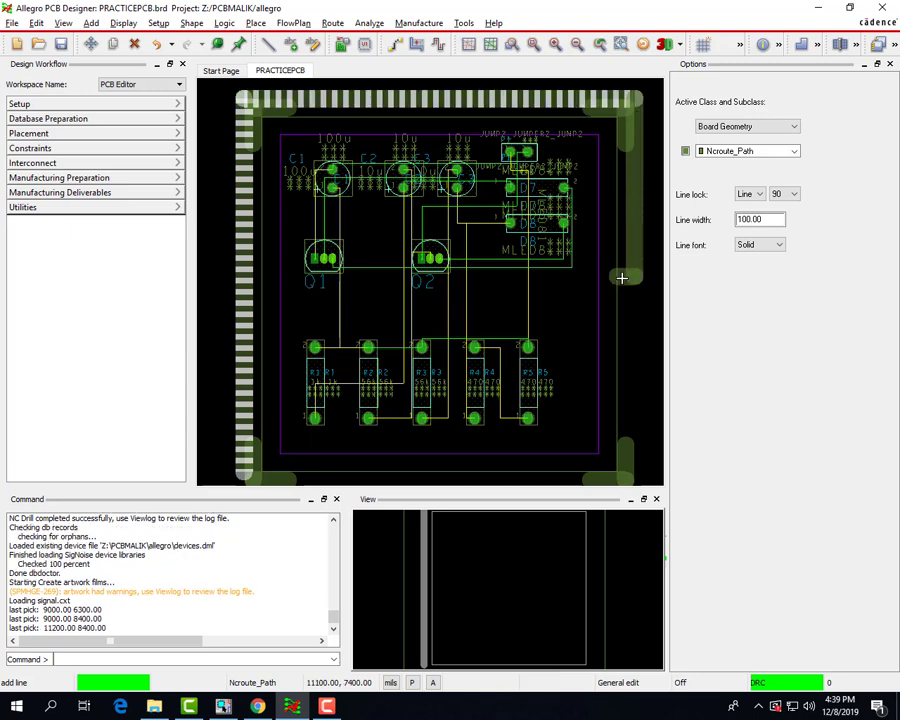
click(622, 486)
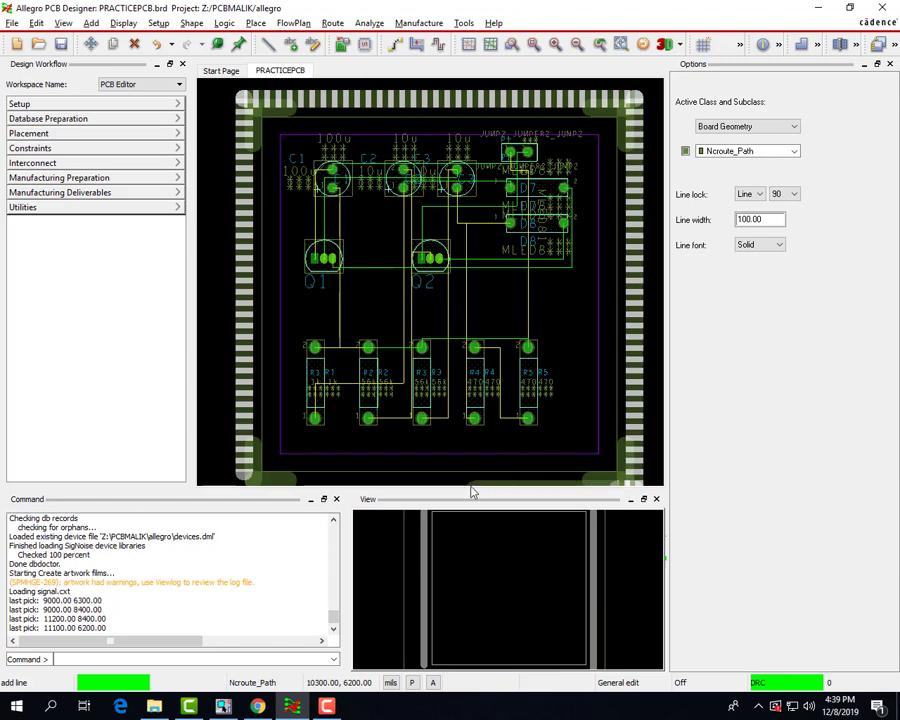
click(242, 482)
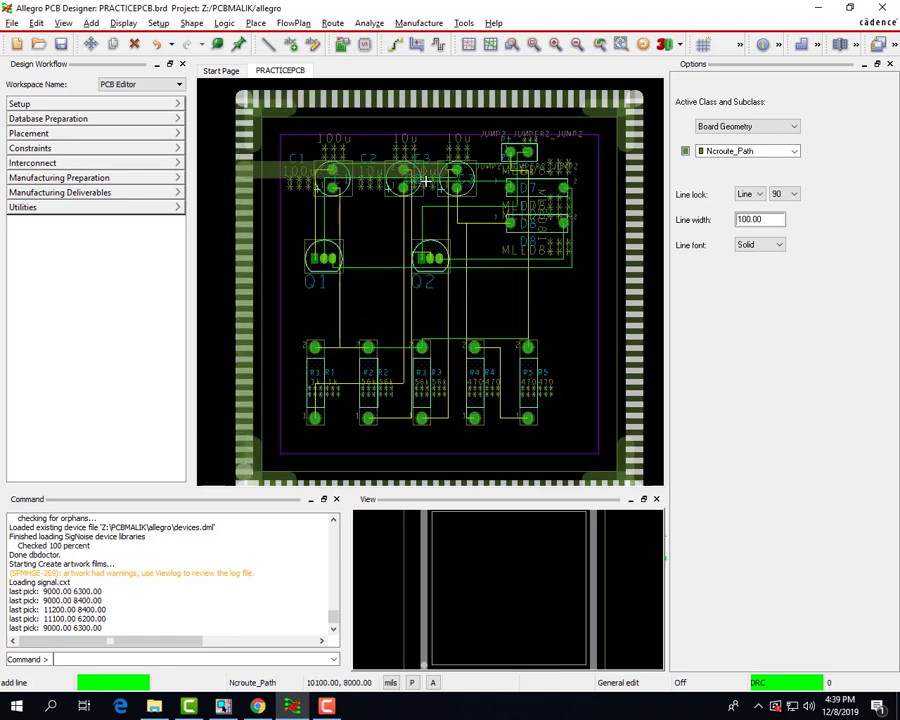
right_click(225, 249)
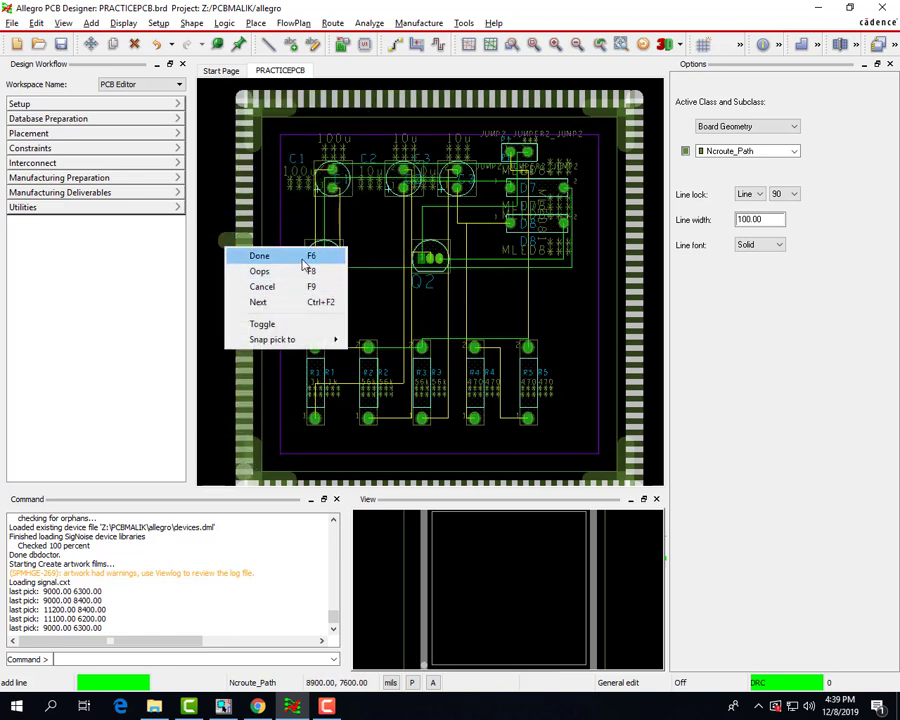
click(236, 256)
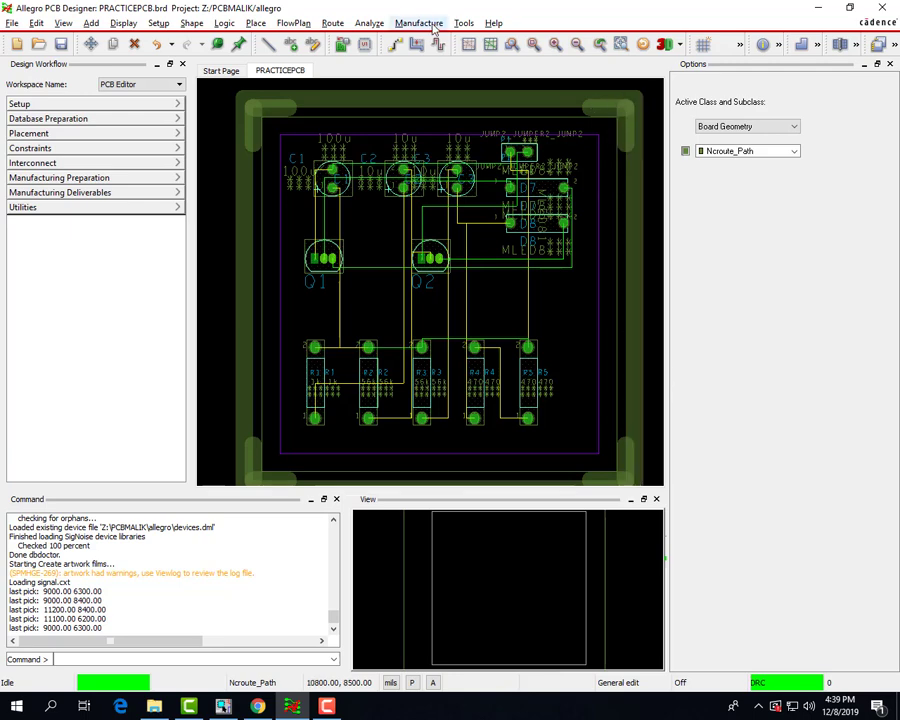
Generate the NC route file with the root file name PRACTICEPCB.rou.
click(340, 23)
mouse_move(405, 27)
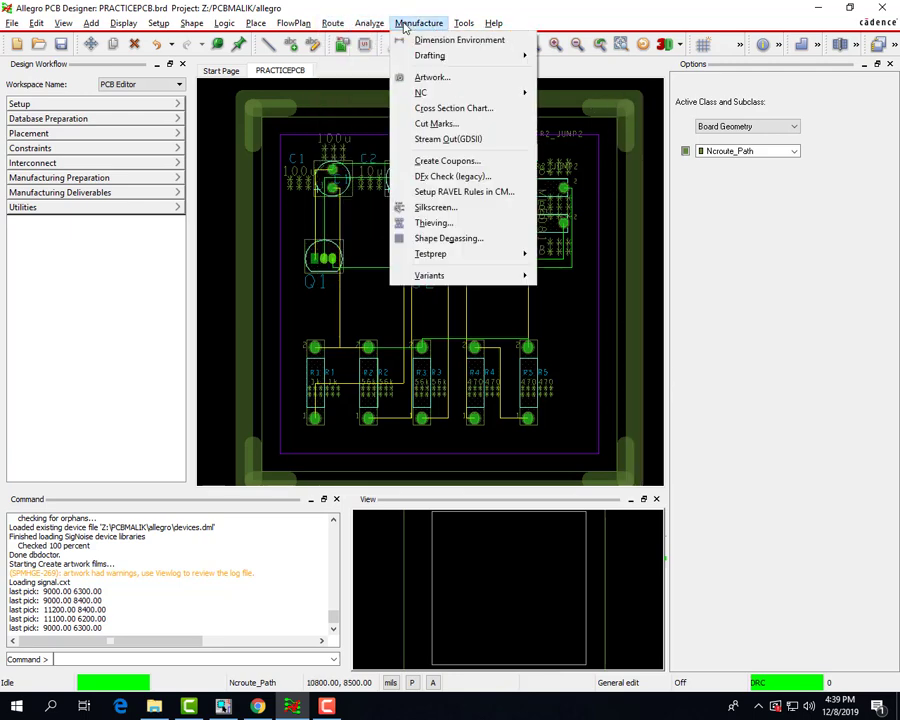
mouse_move(420, 92)
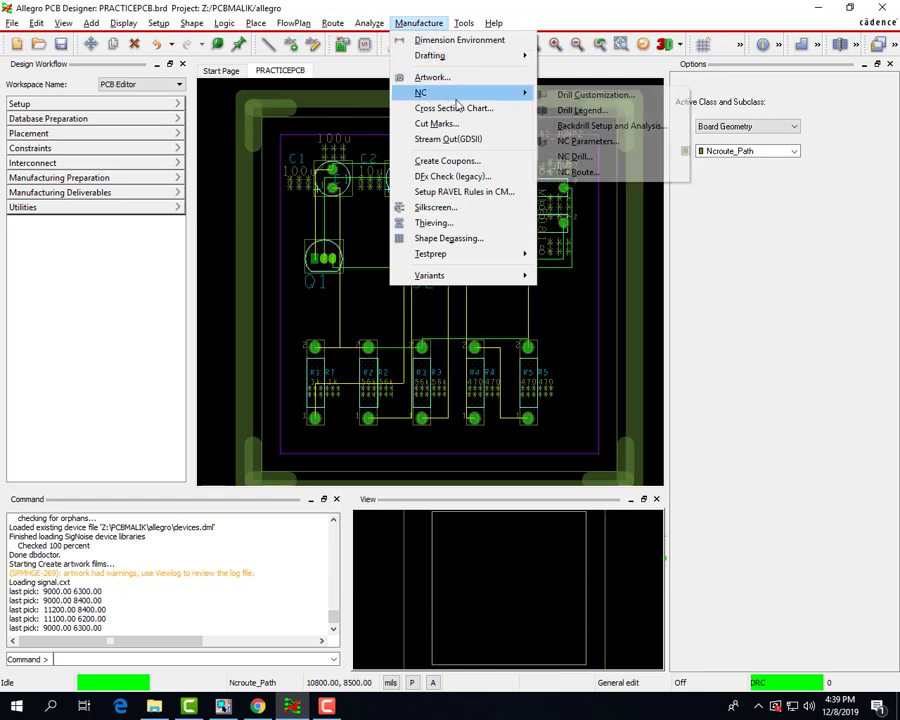
click(620, 172)
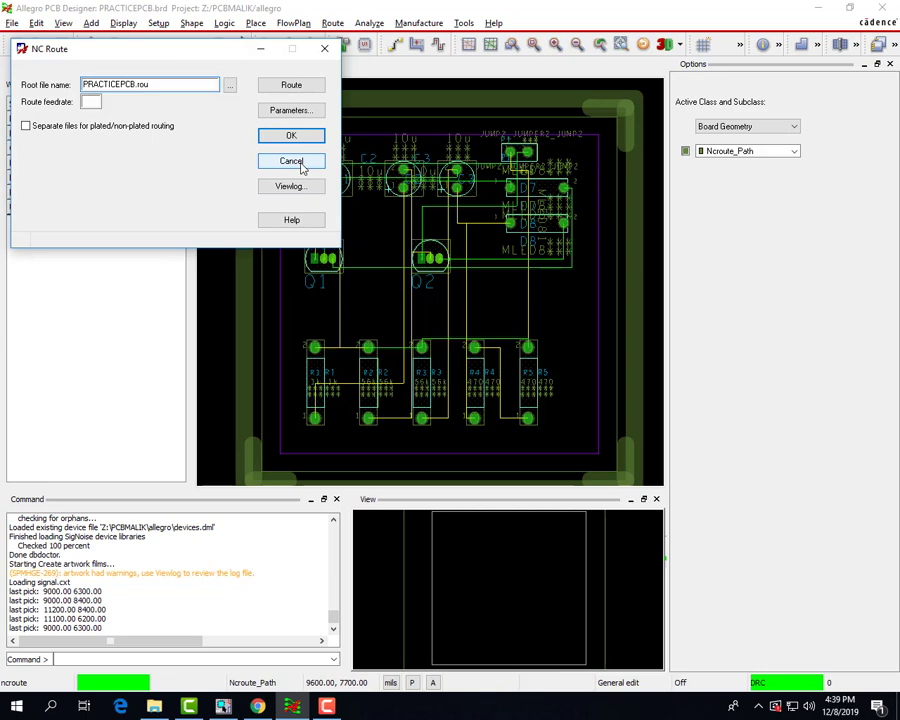
click(291, 85)
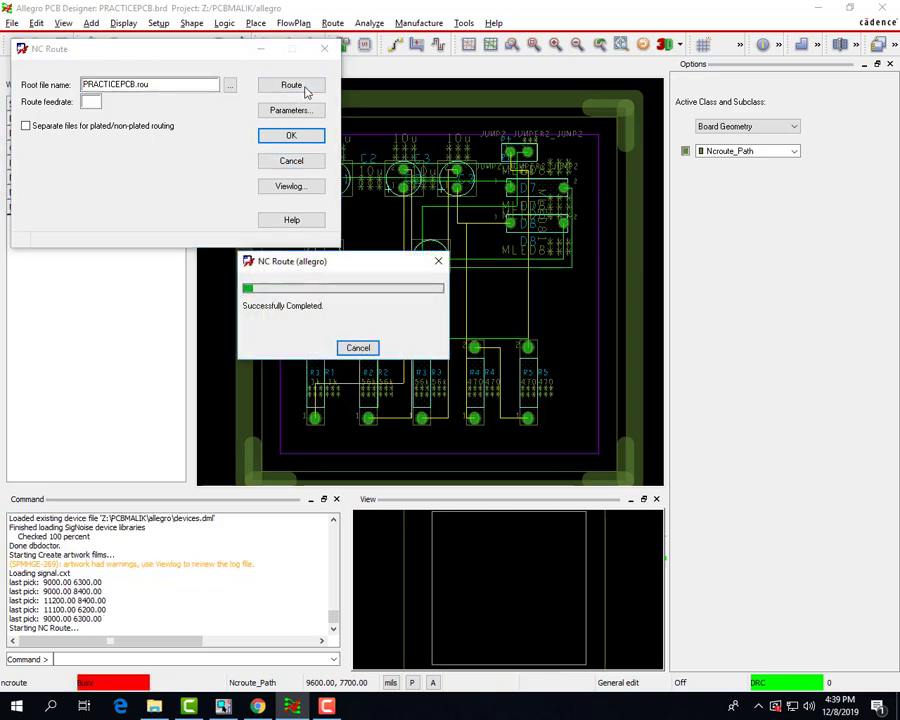
click(291, 136)
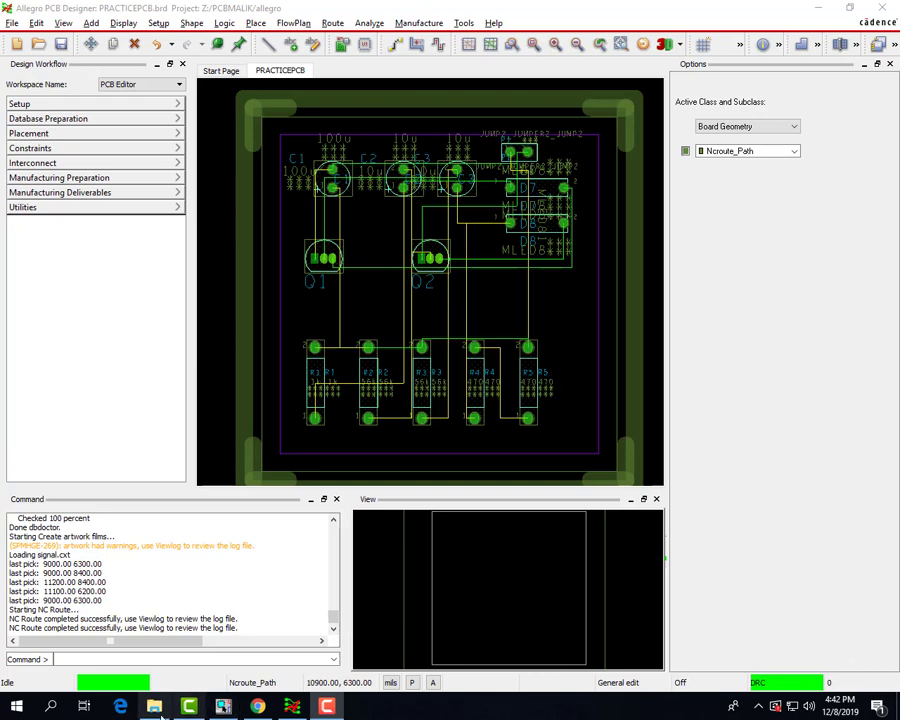
Switch to File Explorer and examine the artwork, drill and route files in the PCBMalik allegro folder.
click(155, 707)
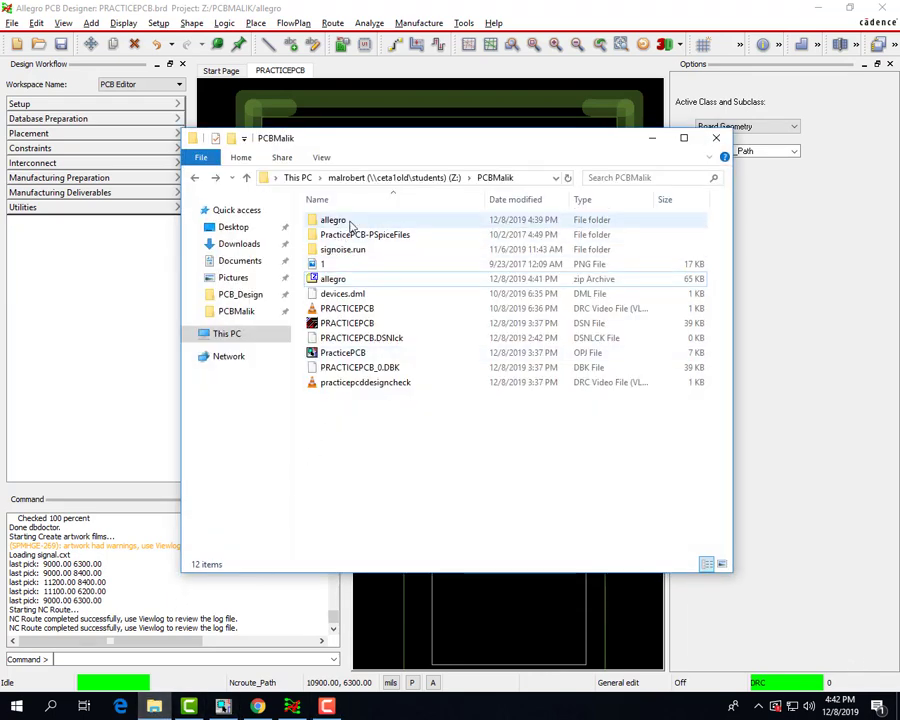
double_click(350, 226)
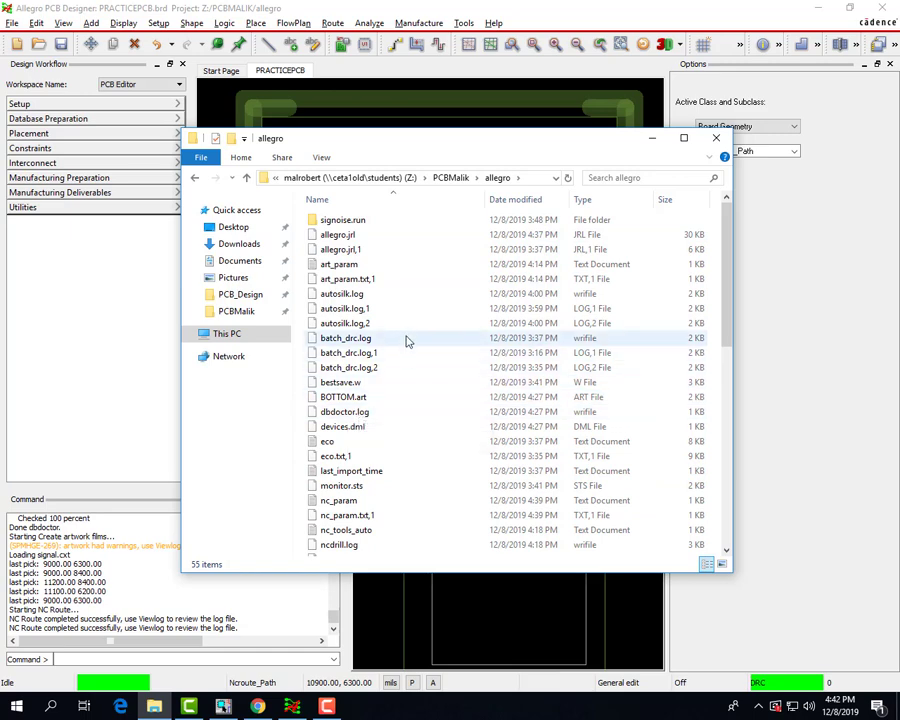
scroll(428, 418, down, 10)
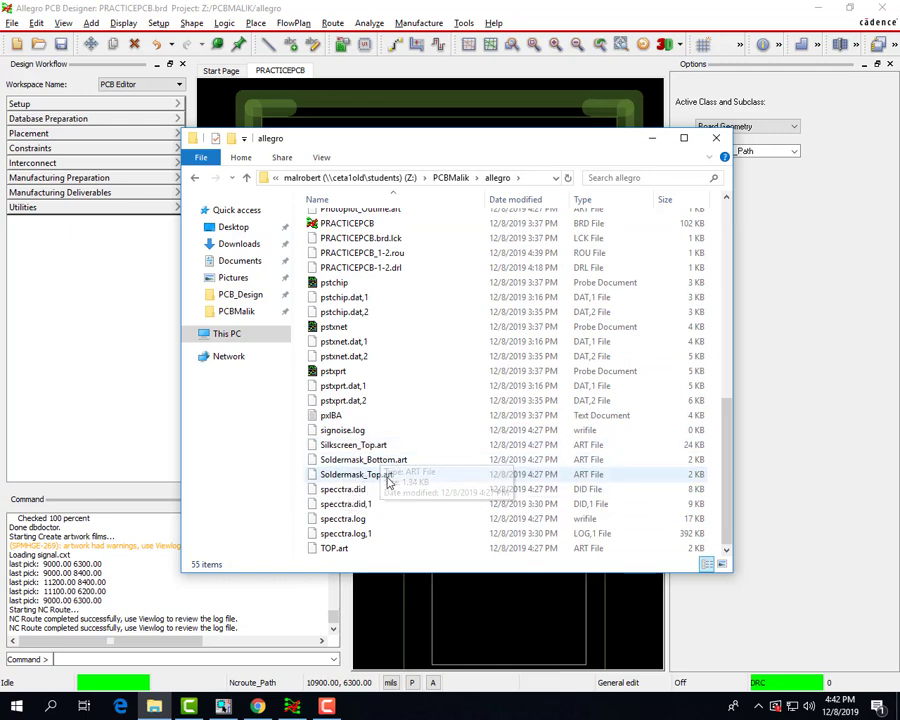
scroll(394, 486, up, 10)
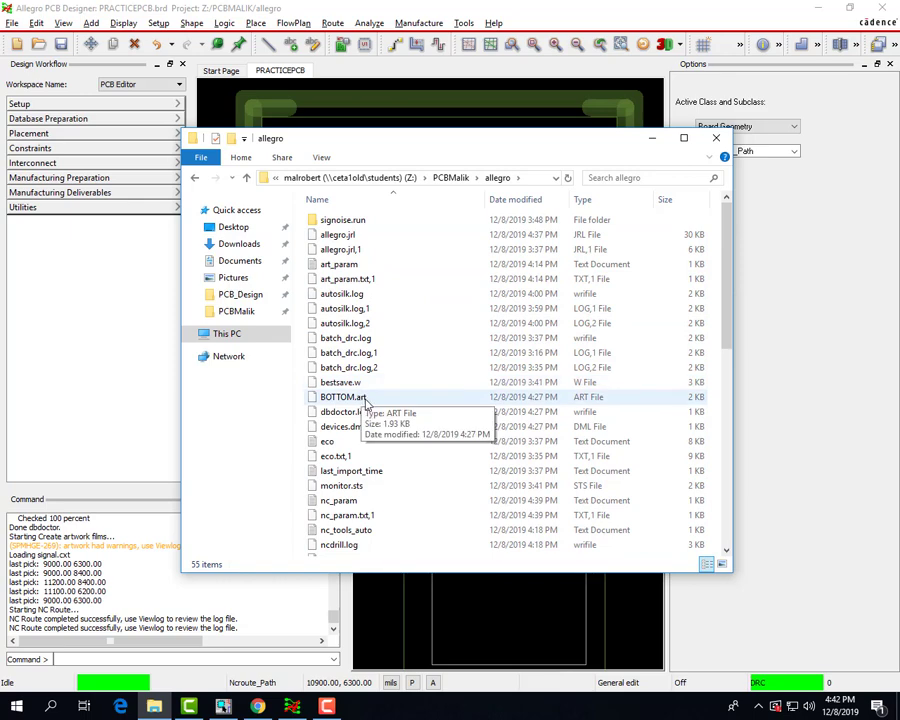
scroll(372, 400, down, 5)
scroll(372, 400, down, 3)
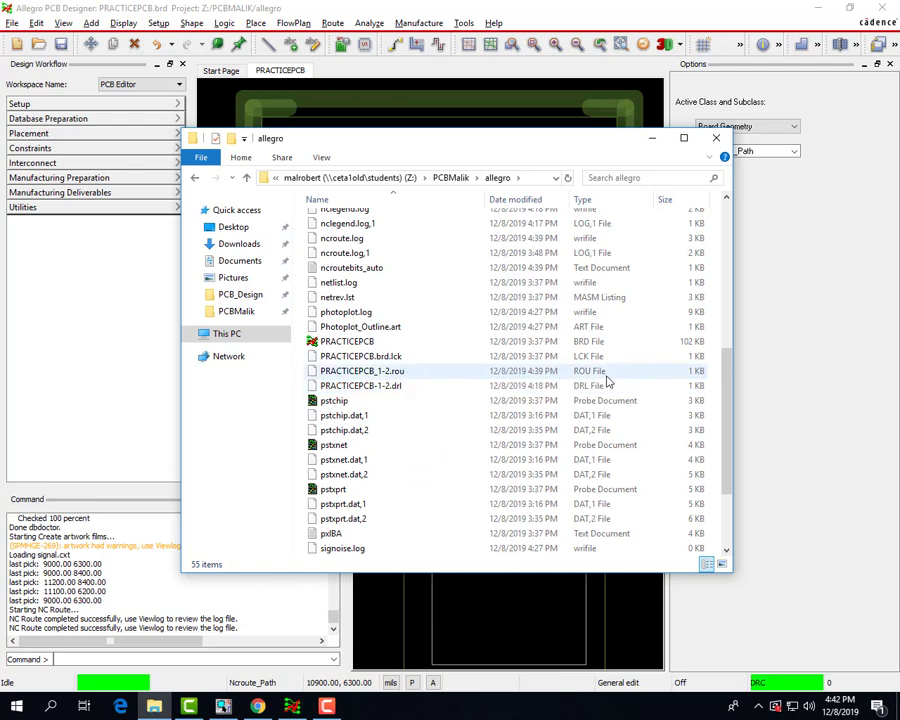
click(657, 139)
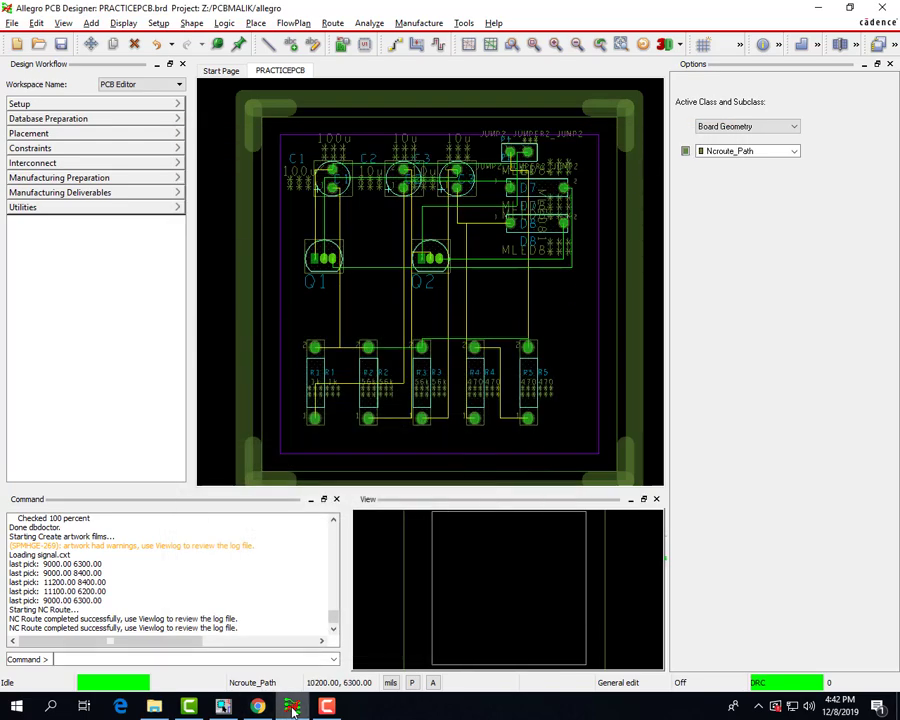
Return to the PCBMalik folder and locate the allegro zip archive.
click(154, 706)
click(196, 178)
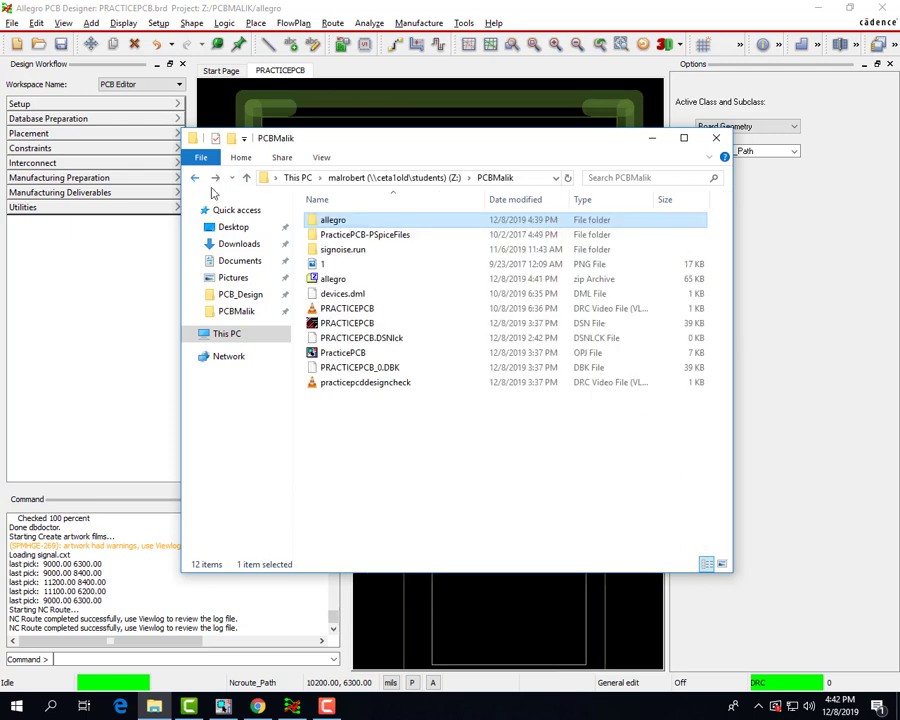
click(340, 279)
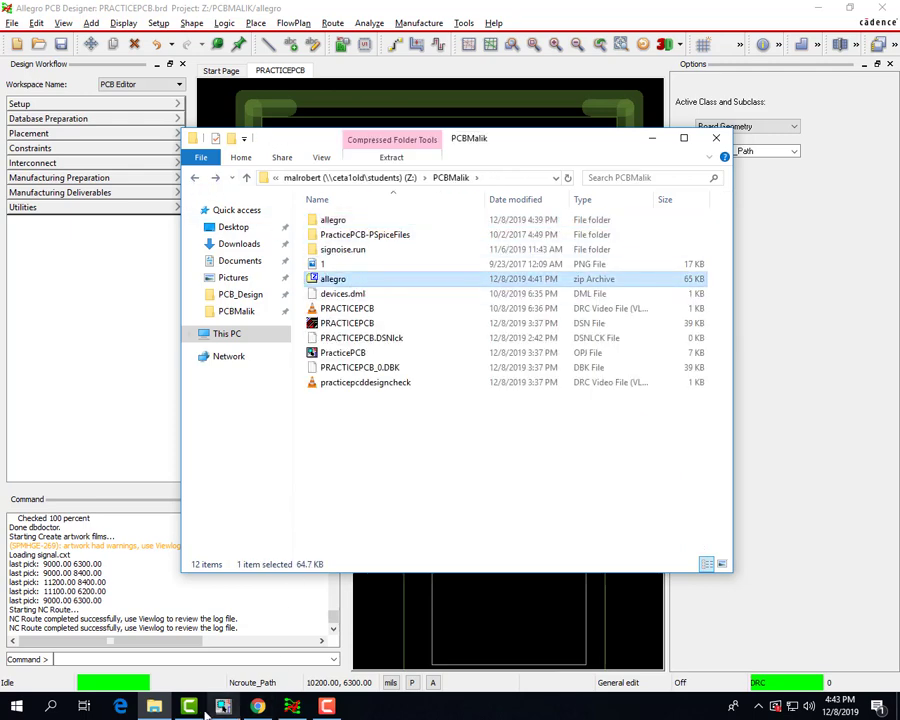
Switch to the JLCPCB site in Chrome, start a PCB prototype quote and upload the allegro zip archive as the Gerber file.
click(258, 706)
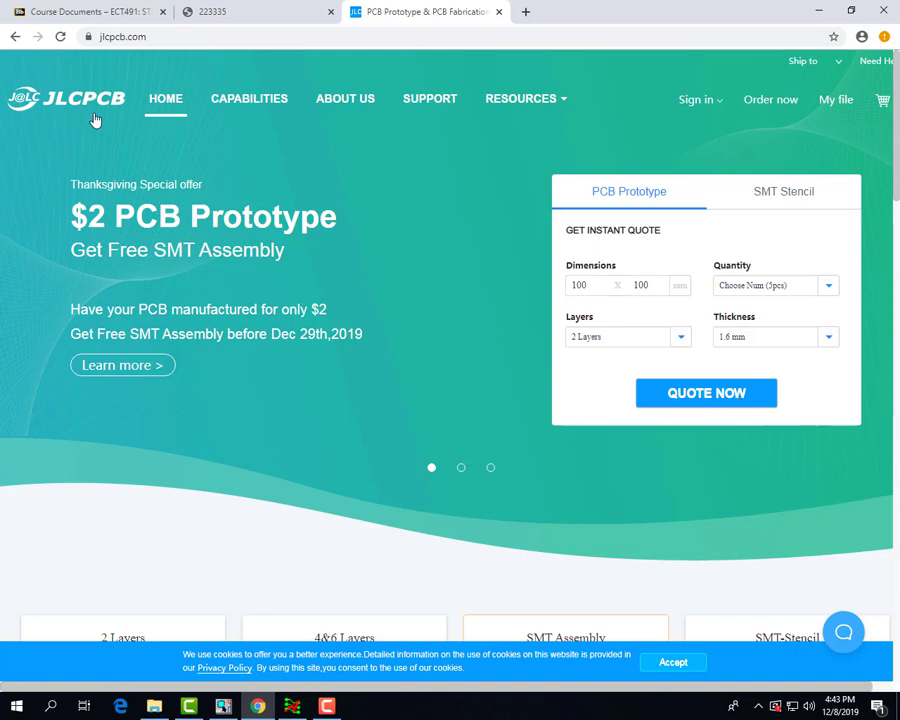
click(692, 397)
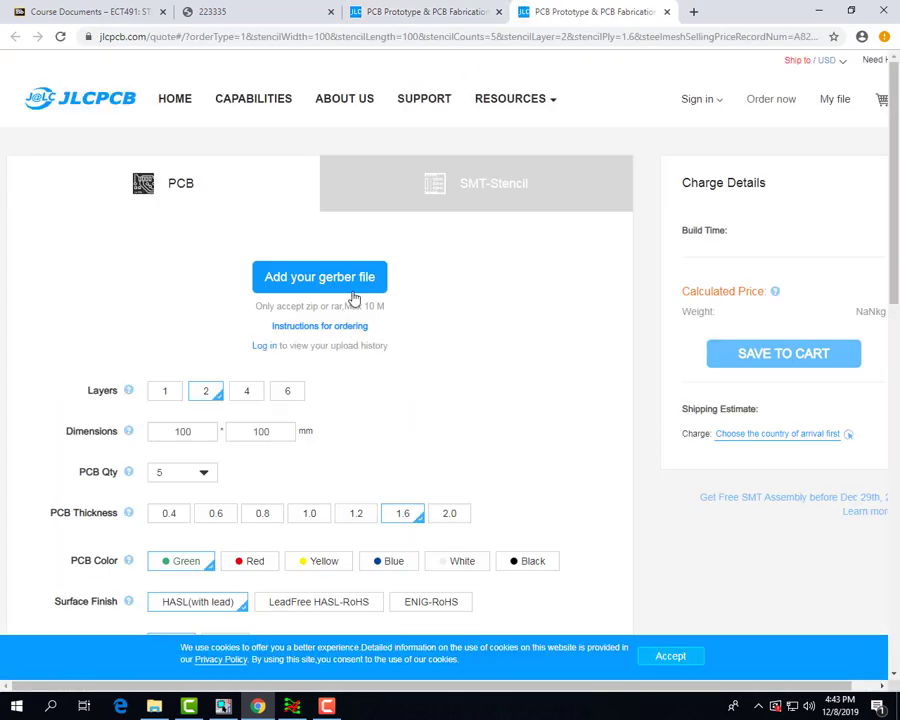
click(356, 285)
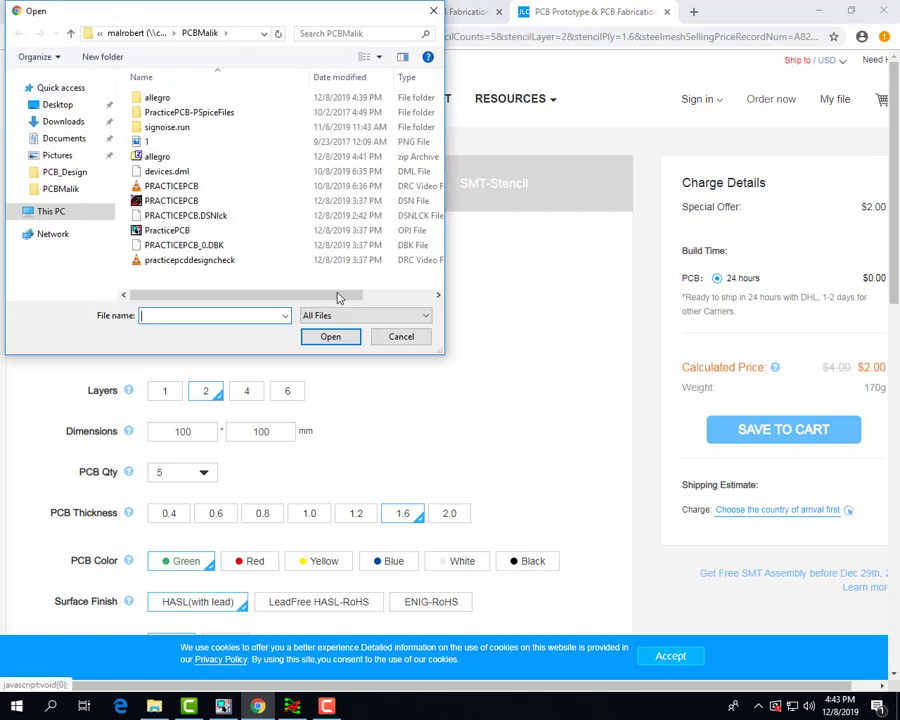
double_click(170, 158)
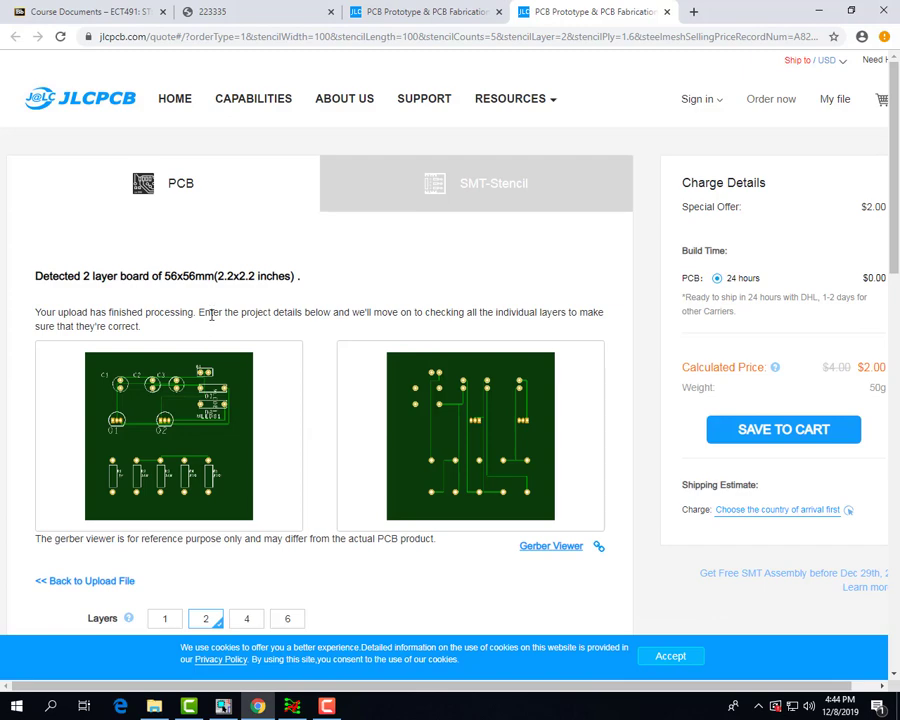
Check the detected board preview and inspect the uploaded layers in the Gerber Viewer.
scroll(345, 350, down, 2)
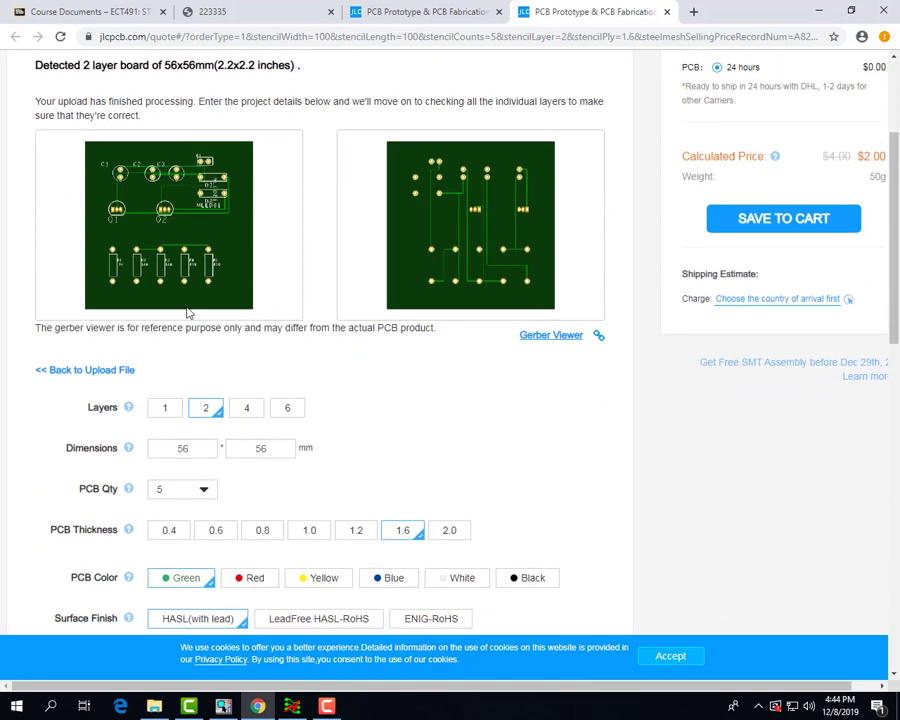
click(551, 337)
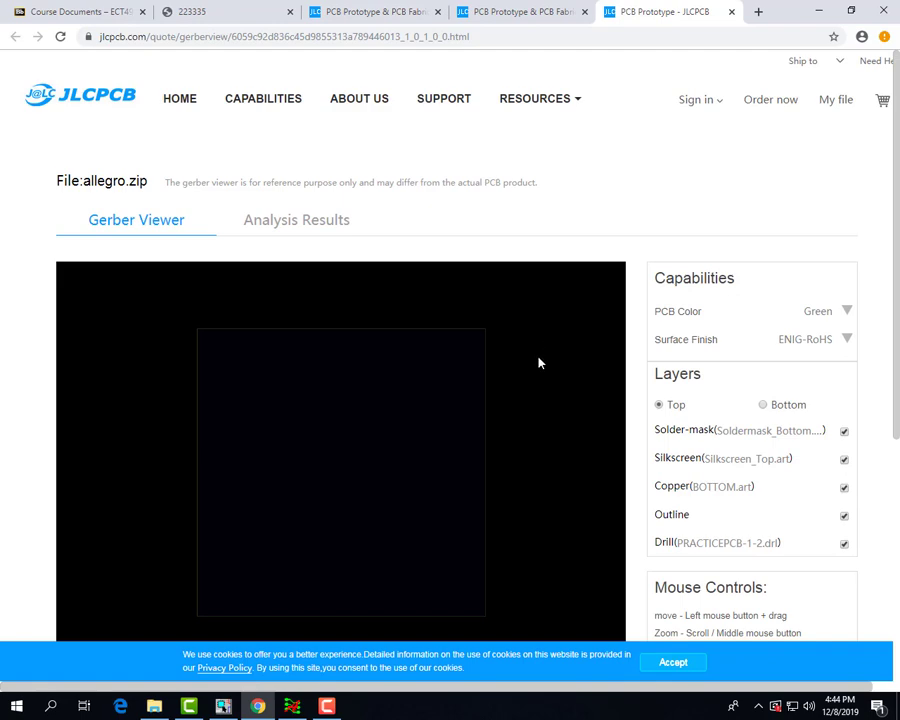
scroll(537, 362, down, 2)
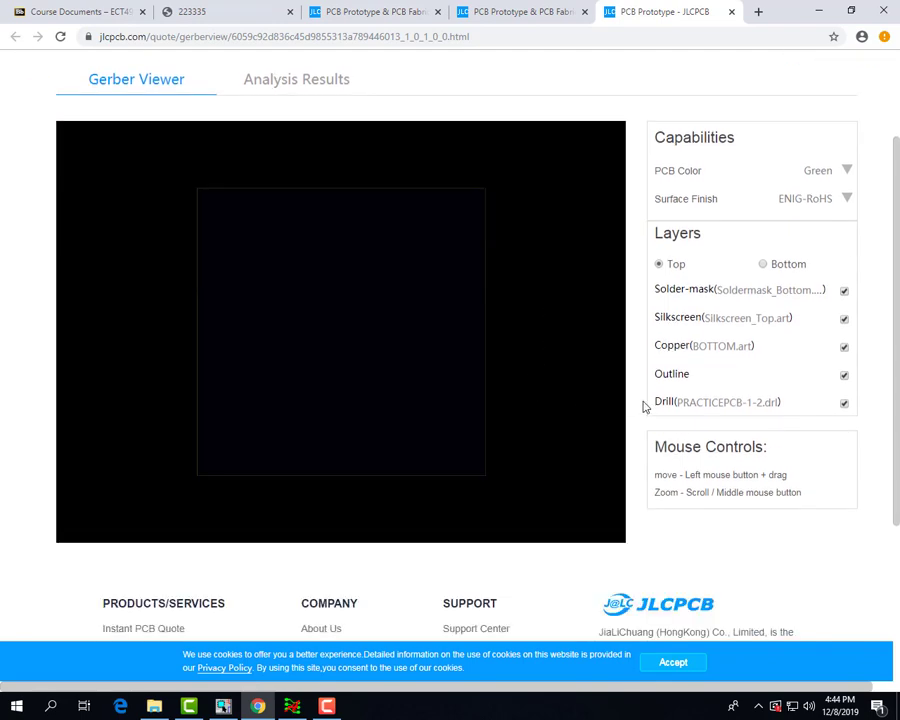
scroll(645, 405, down, 2)
scroll(635, 444, up, 4)
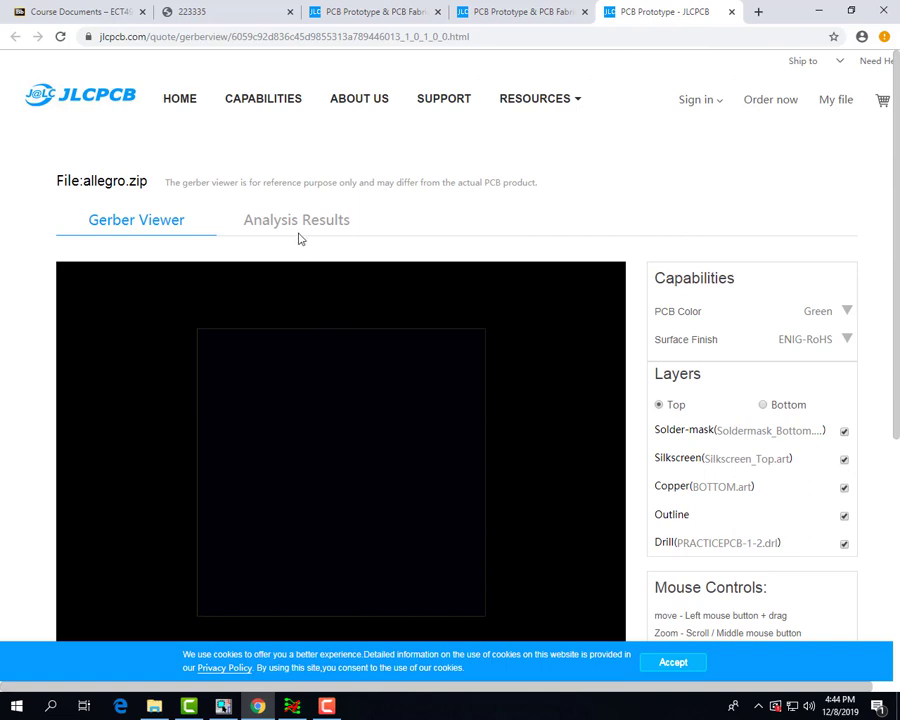
Open the Analysis Results and review the board parameters and the format verdict for each uploaded file.
click(302, 230)
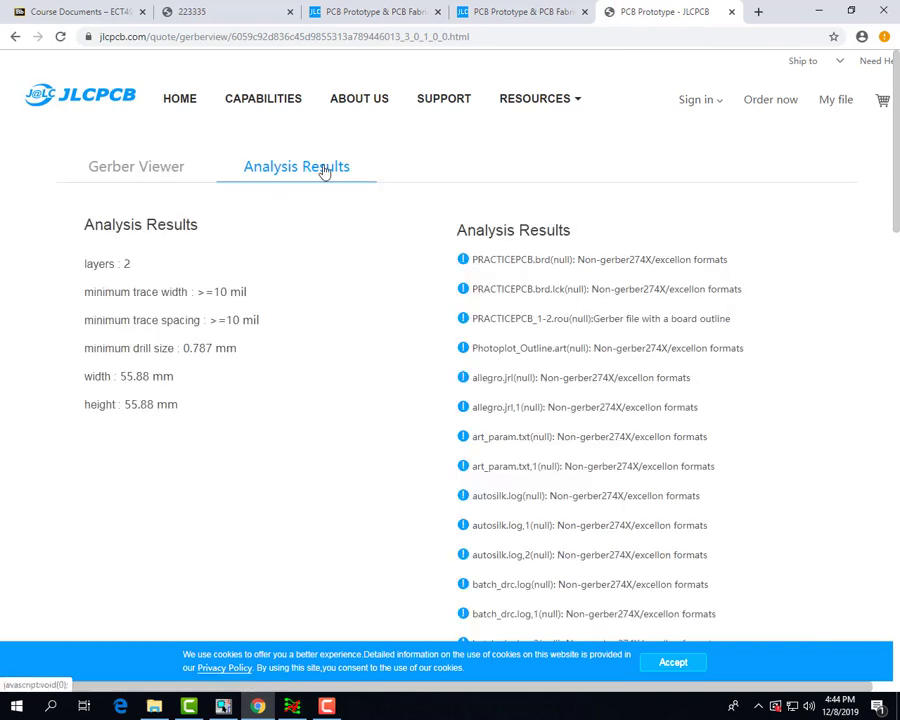
scroll(438, 285, down, 7)
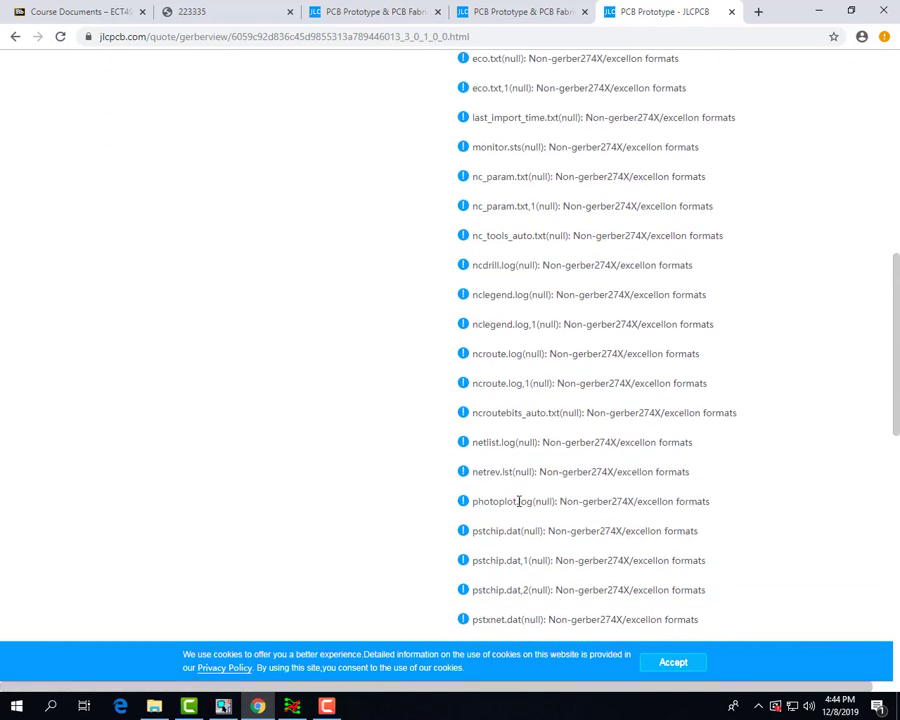
scroll(466, 459, down, 6)
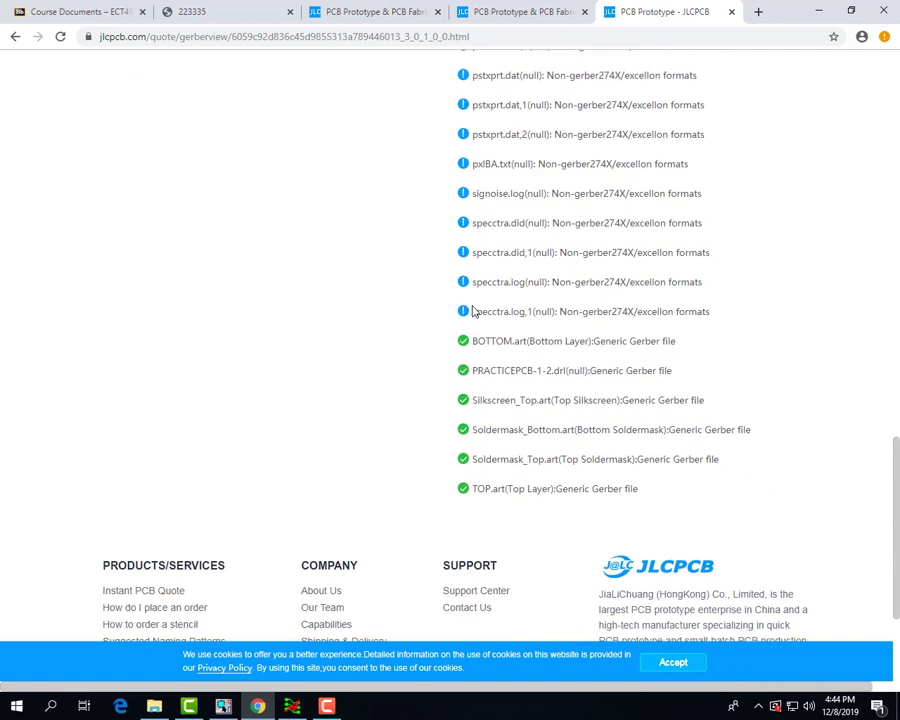
scroll(476, 321, up, 5)
scroll(478, 325, up, 7)
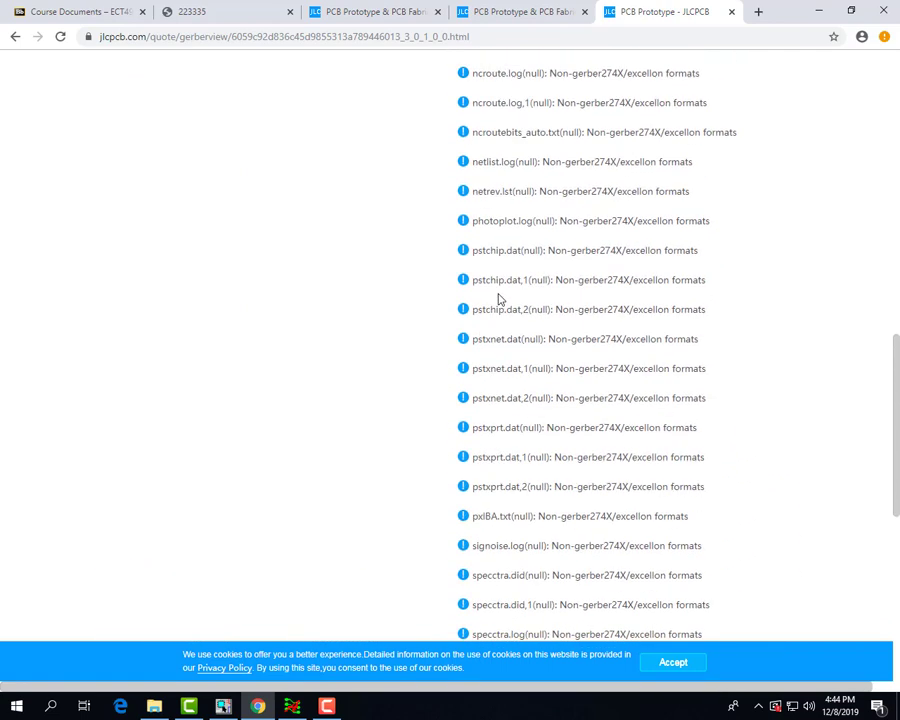
scroll(565, 360, up, 5)
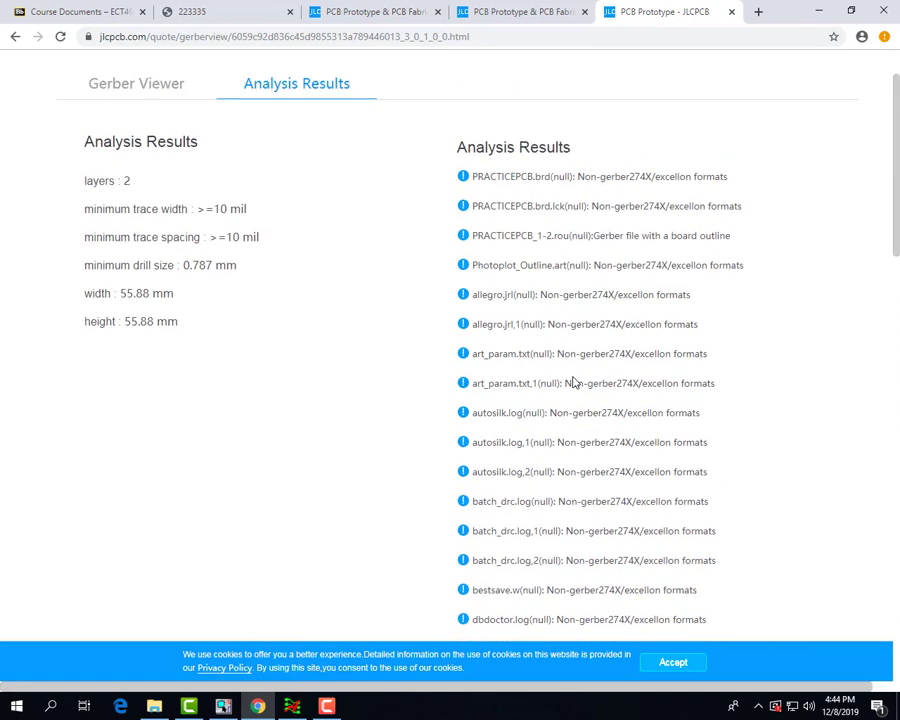
drag(466, 259, 569, 285)
click(629, 316)
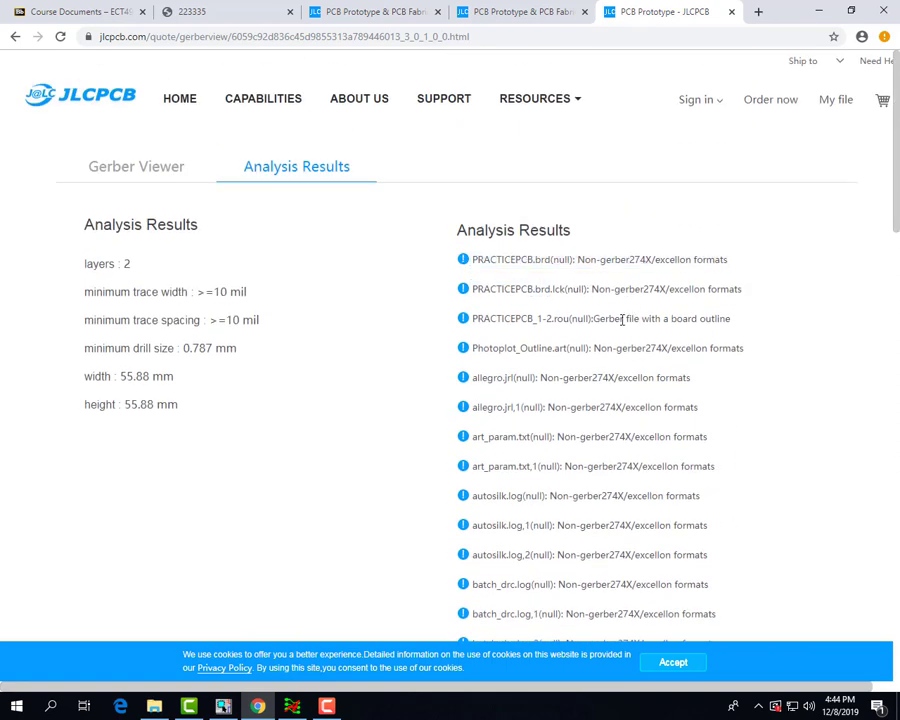
Examine the accepted files at the end of the analysis list, including the PRACTICEPCB-1-2.drl drill file.
scroll(615, 344, down, 6)
scroll(612, 350, down, 9)
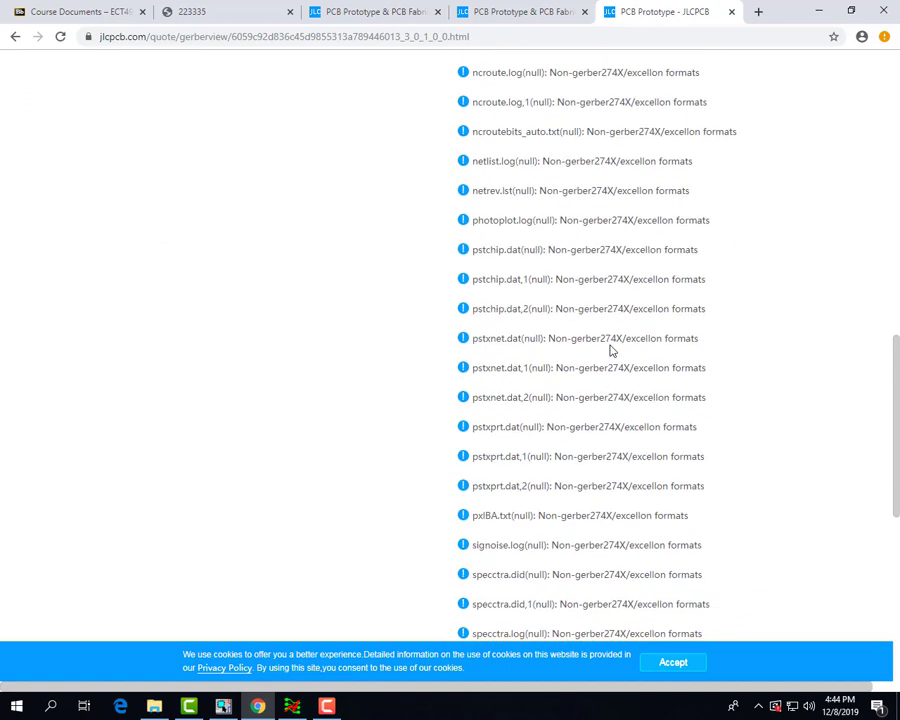
drag(466, 341, 715, 478)
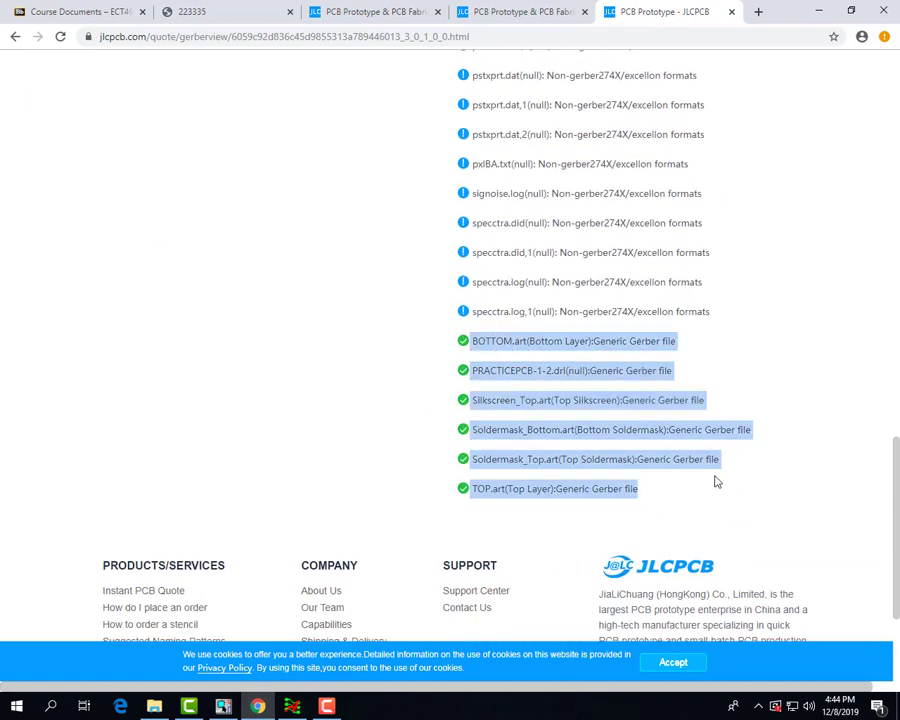
click(715, 486)
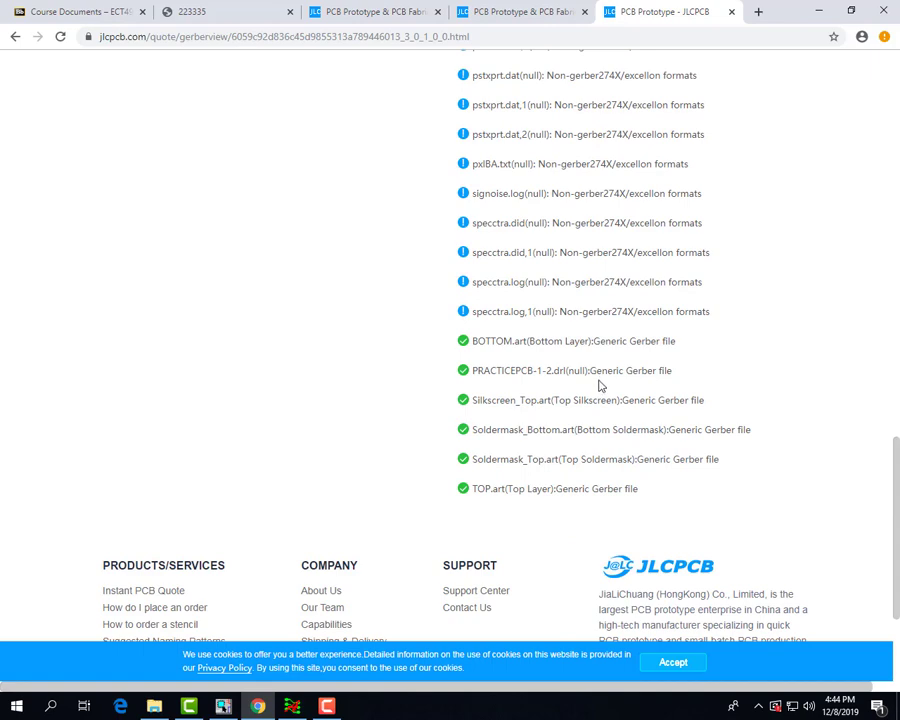
drag(553, 370, 571, 371)
click(483, 376)
Examine the PRACTICEPCB_1-2.rou entry in the analysis list and compare it with the other uploaded files.
scroll(506, 390, up, 15)
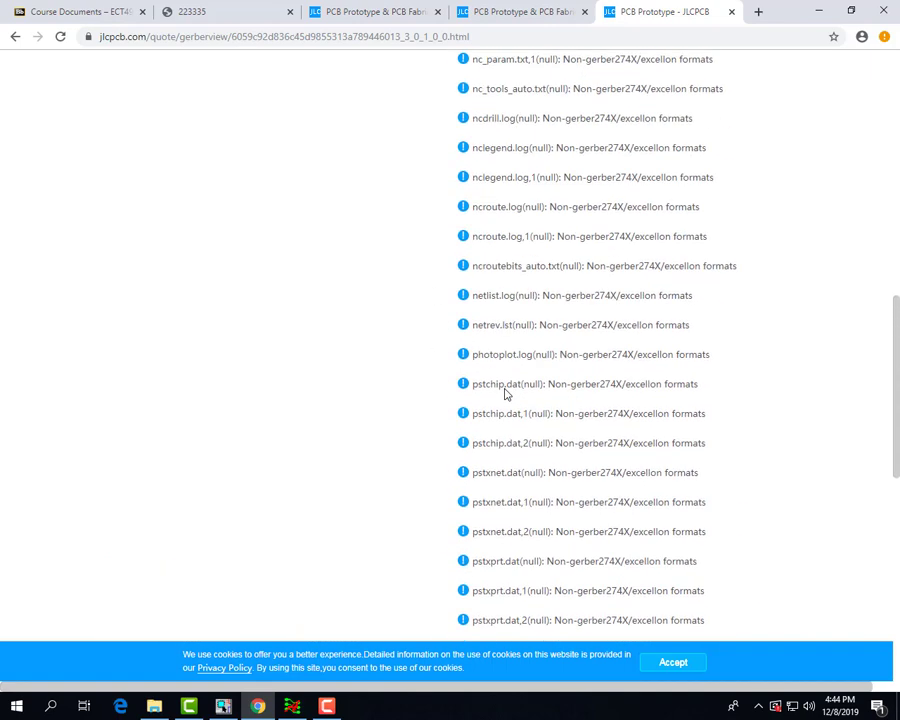
scroll(506, 390, up, 10)
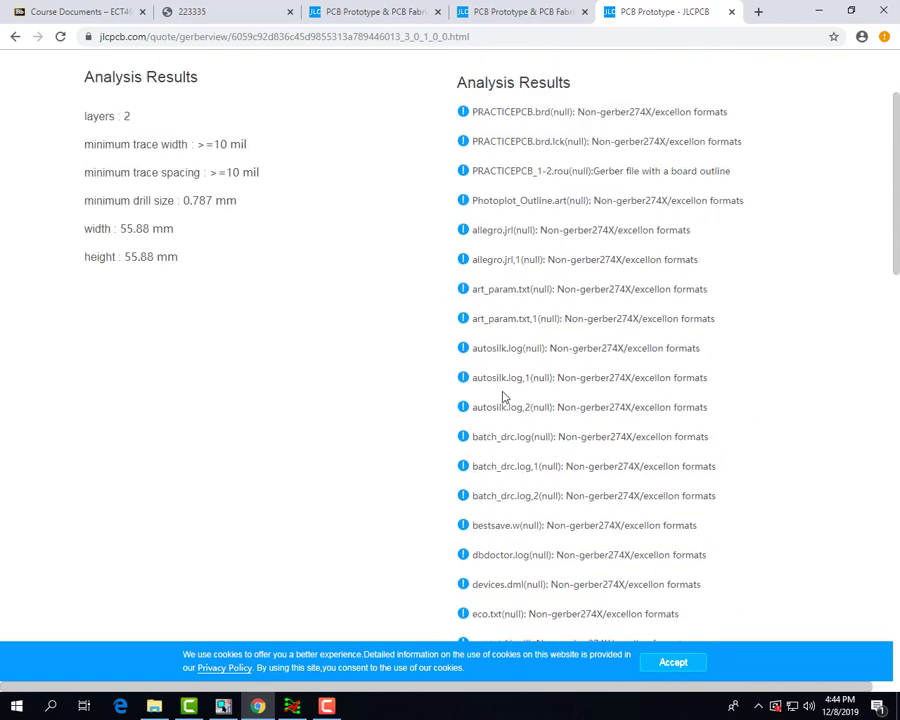
drag(475, 249, 733, 256)
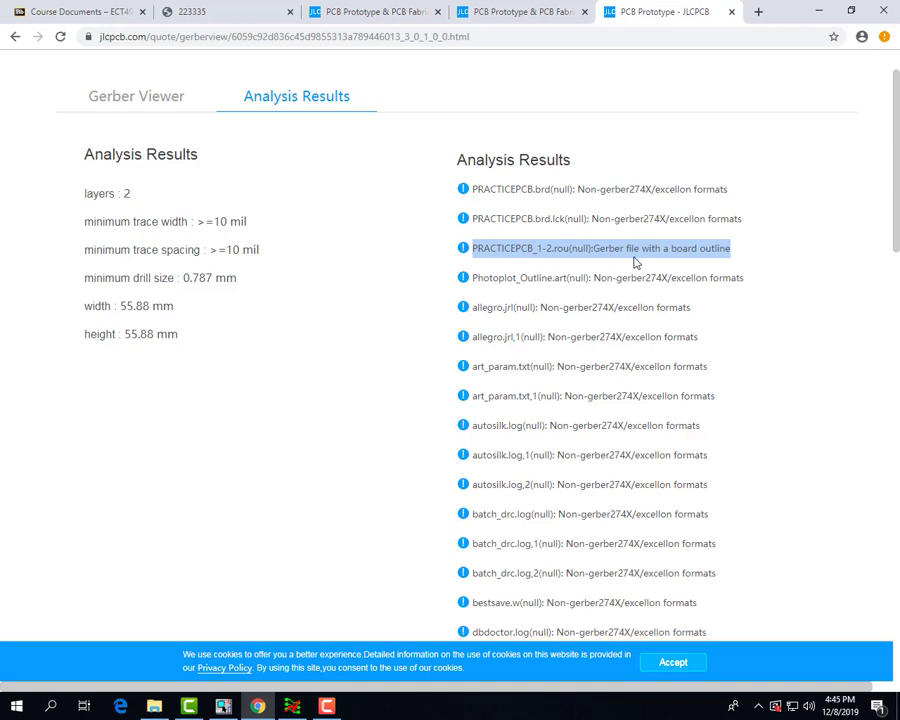
drag(458, 157, 576, 170)
click(578, 182)
scroll(487, 251, down, 10)
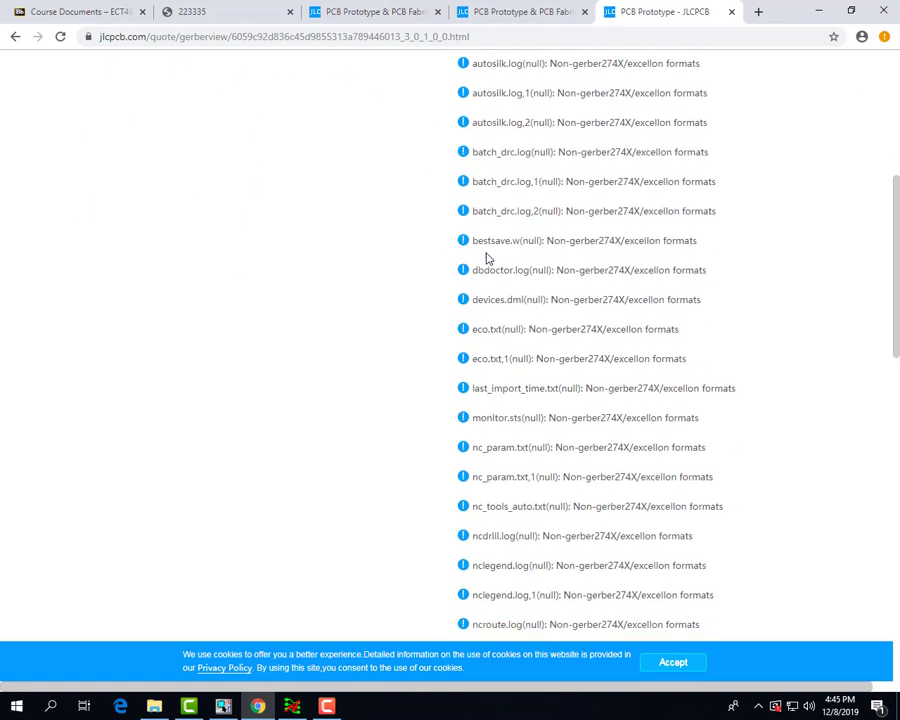
scroll(530, 405, down, 3)
scroll(530, 410, up, 15)
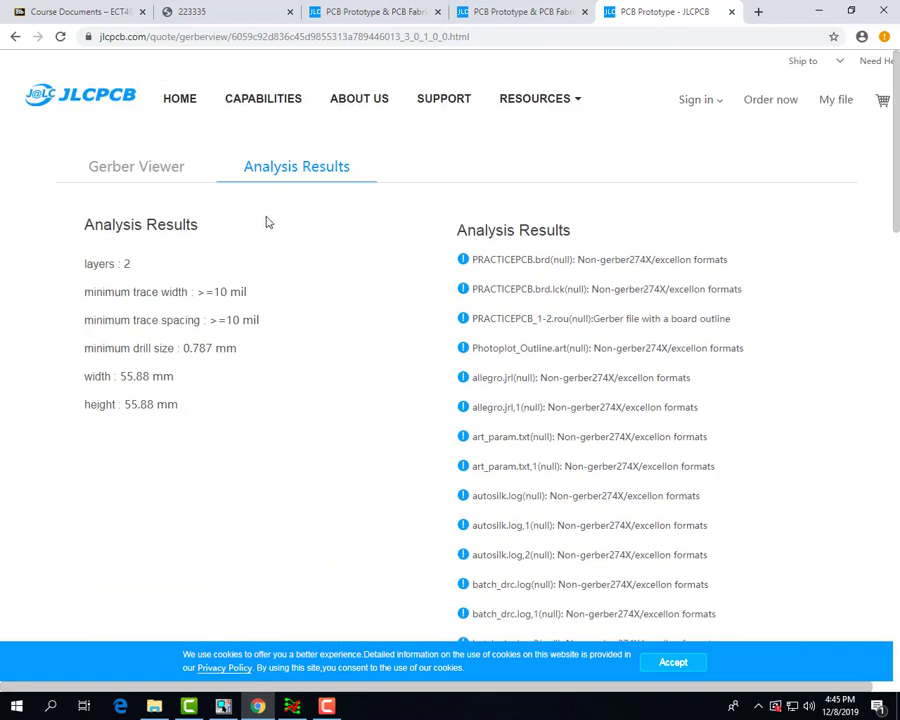
Return to the Gerber Viewer and check its board view and layer list again.
click(169, 170)
scroll(300, 230, down, 3)
scroll(433, 273, down, 2)
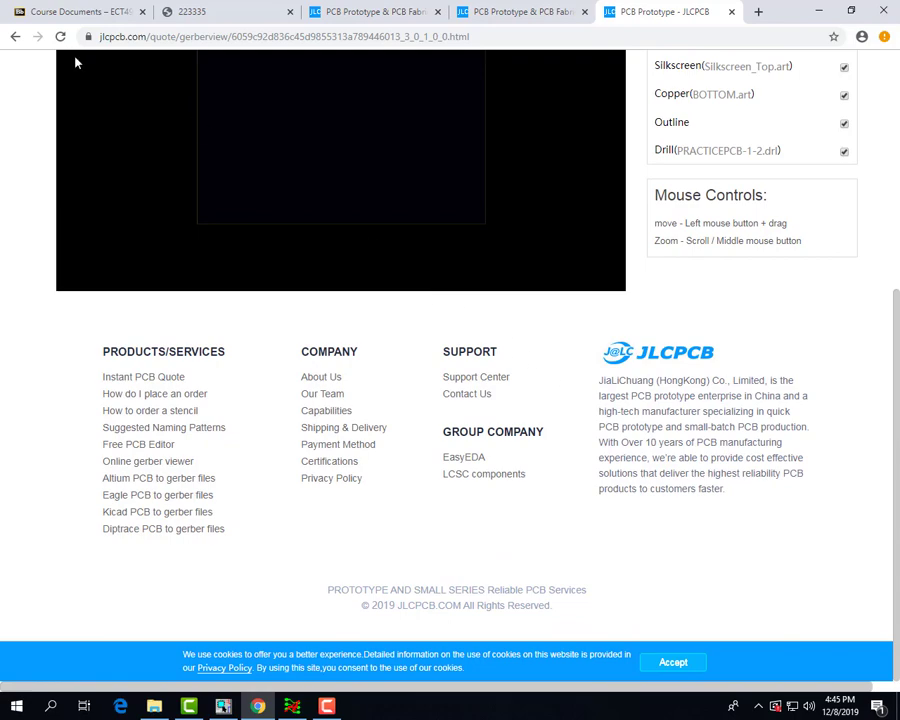